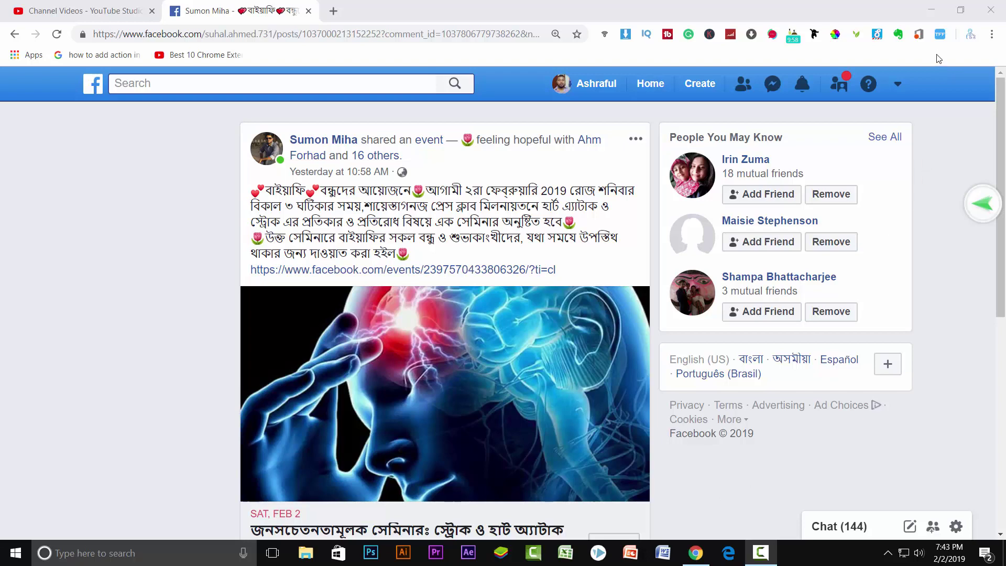
Open the Toolkit For FB extension and read the descriptions of its like and friend-request tools.
{"action": "left_click", "coordinate": [940, 34]}
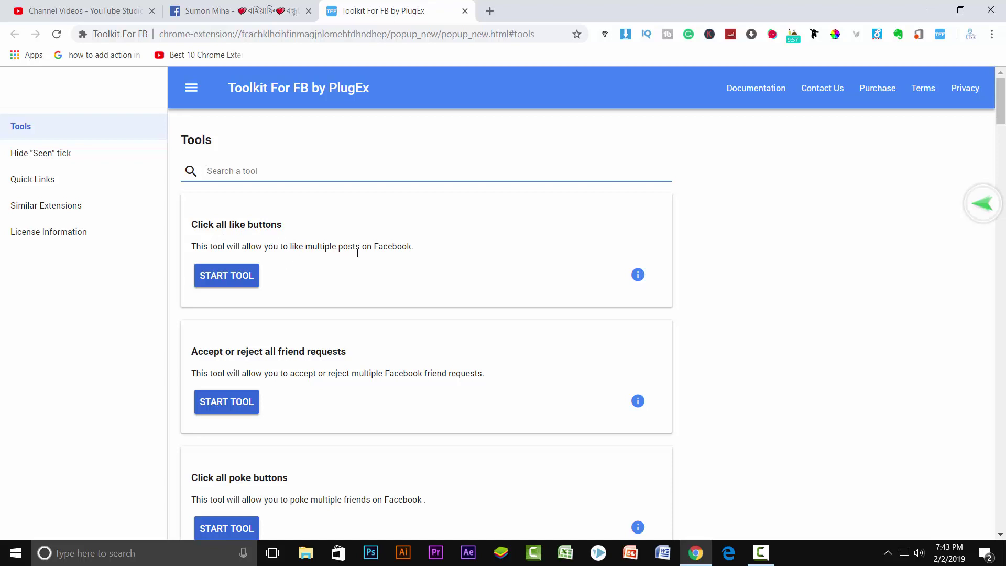
{"action": "left_click_drag", "start_coordinate": [415, 250], "coordinate": [196, 247]}
{"action": "scroll", "coordinate": [325, 304], "scroll_direction": "down", "scroll_amount": 1}
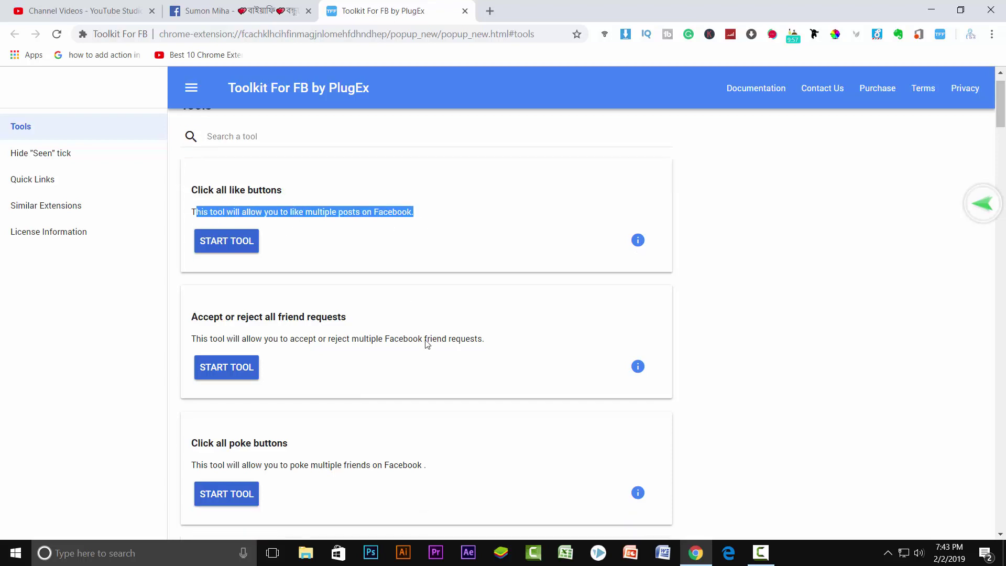
{"action": "left_click_drag", "start_coordinate": [347, 289], "coordinate": [196, 288]}
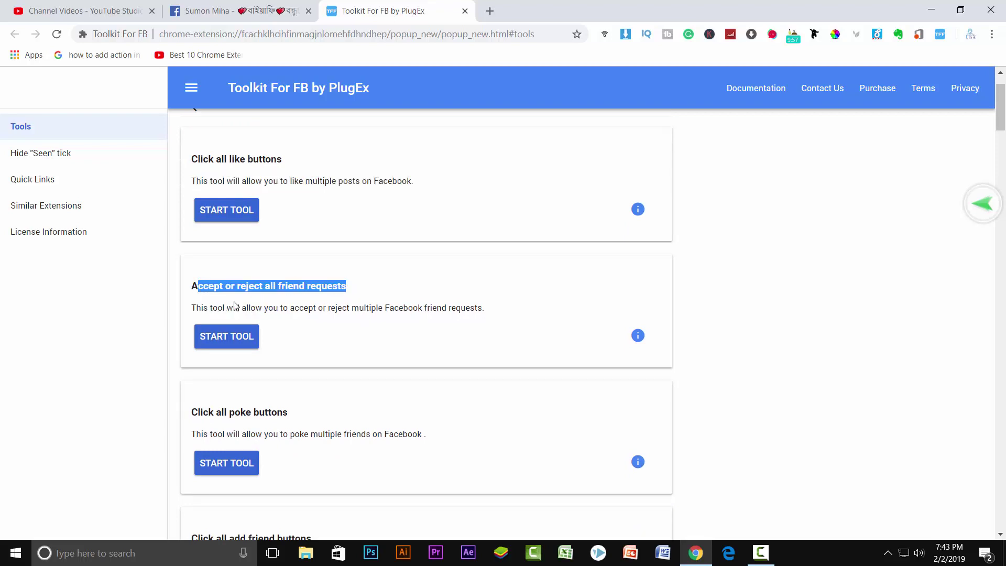
{"action": "left_click_drag", "start_coordinate": [353, 310], "coordinate": [485, 307]}
{"action": "scroll", "coordinate": [514, 359], "scroll_direction": "down", "scroll_amount": 2}
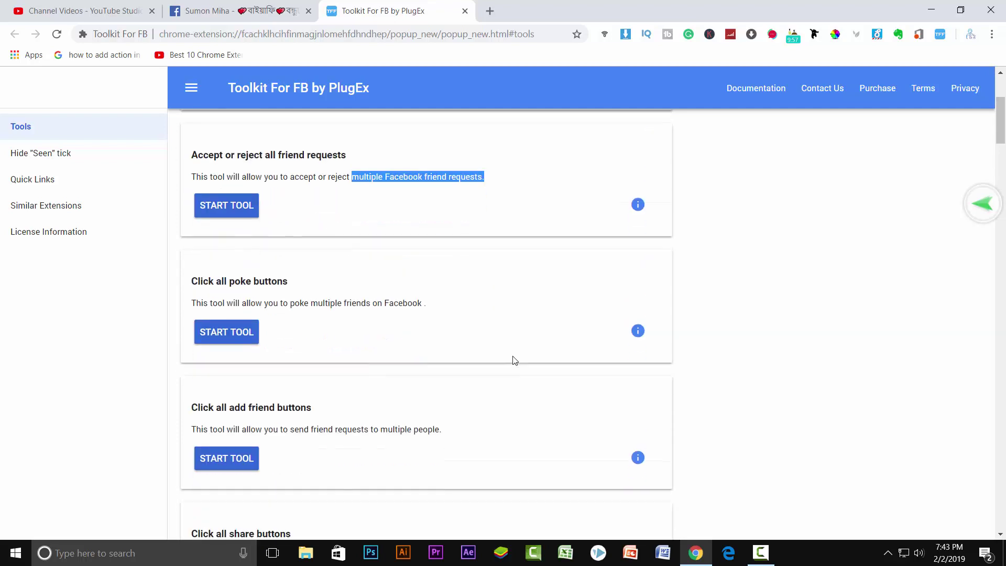
{"action": "scroll", "coordinate": [514, 361], "scroll_direction": "up", "scroll_amount": 1}
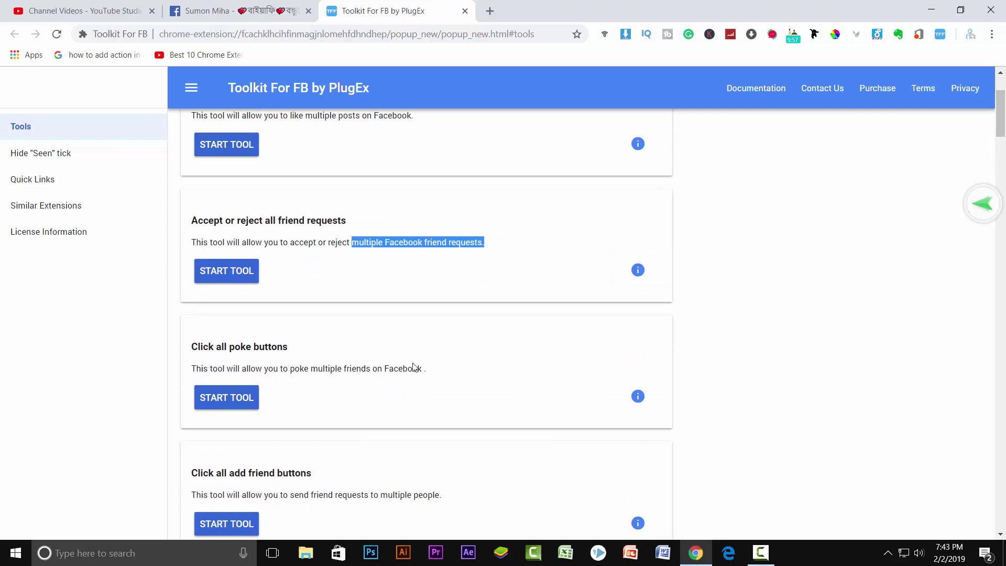
Review the tool descriptions from poking friends through cancelling pending friend requests and downloading Facebook videos.
{"action": "scroll", "coordinate": [366, 386], "scroll_direction": "down", "scroll_amount": 2}
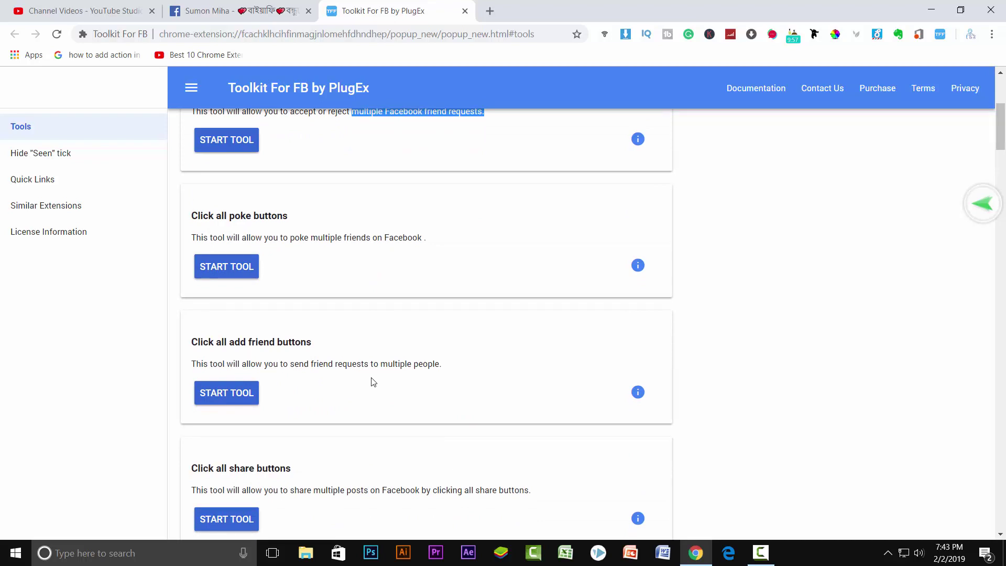
{"action": "scroll", "coordinate": [373, 381], "scroll_direction": "down", "scroll_amount": 2}
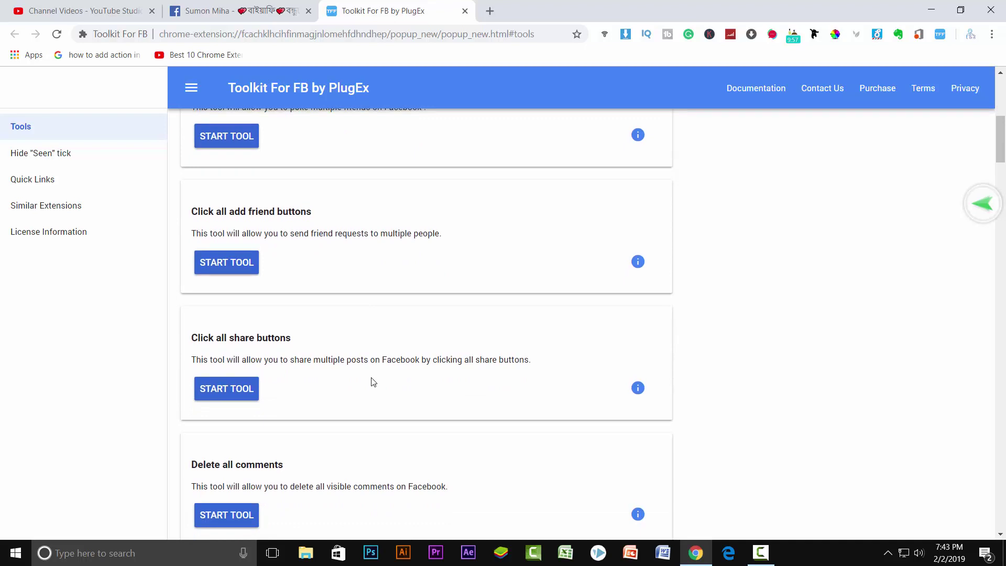
{"action": "scroll", "coordinate": [373, 381], "scroll_direction": "up", "scroll_amount": 1}
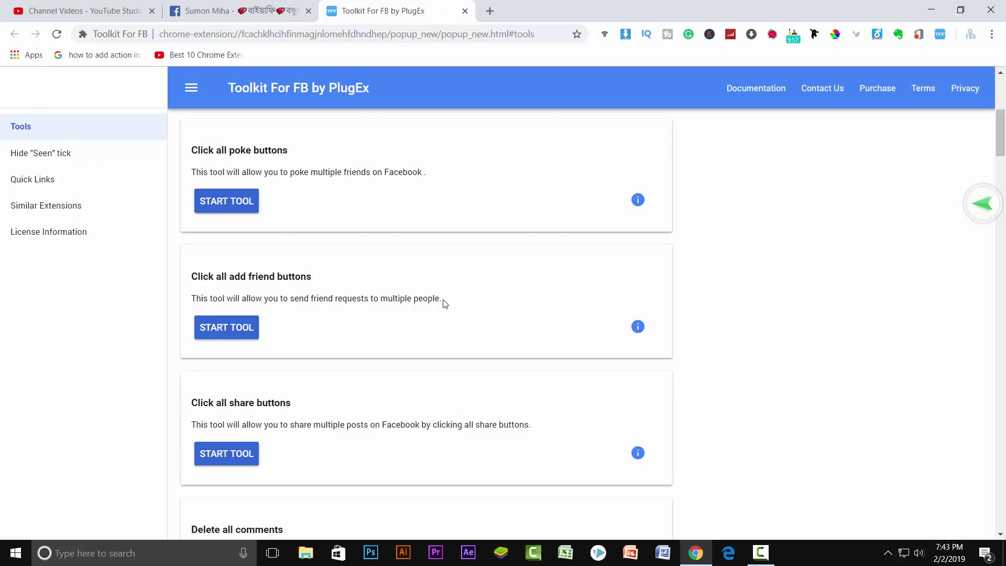
{"action": "scroll", "coordinate": [442, 337], "scroll_direction": "down", "scroll_amount": 1}
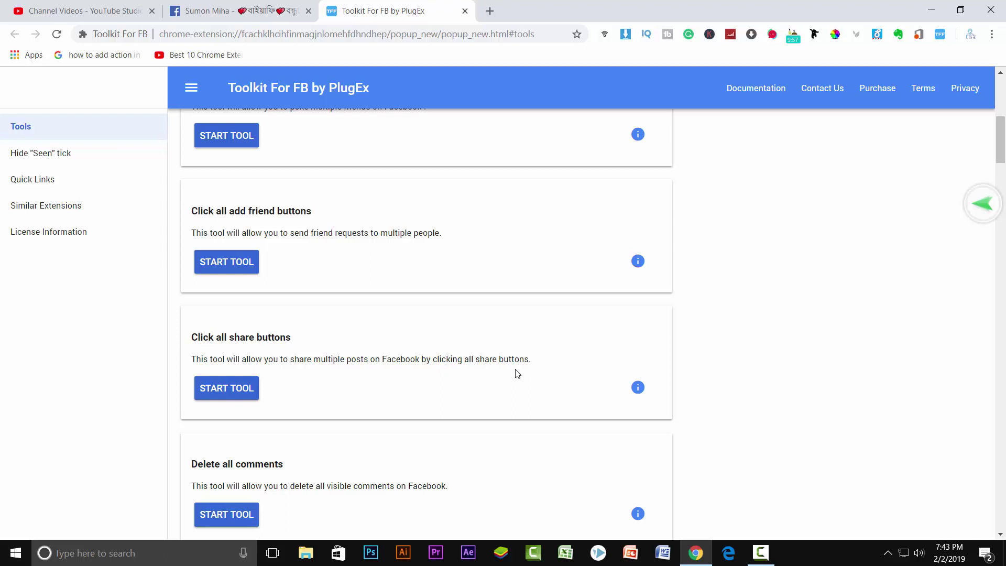
{"action": "scroll", "coordinate": [532, 377], "scroll_direction": "down", "scroll_amount": 3}
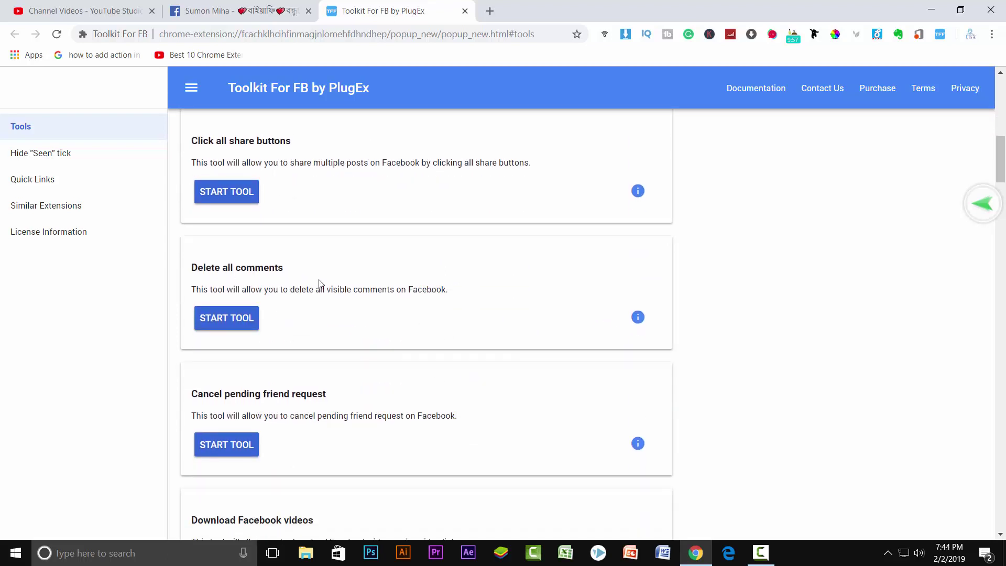
{"action": "left_click_drag", "start_coordinate": [448, 292], "coordinate": [326, 264]}
{"action": "scroll", "coordinate": [313, 387], "scroll_direction": "down", "scroll_amount": 2}
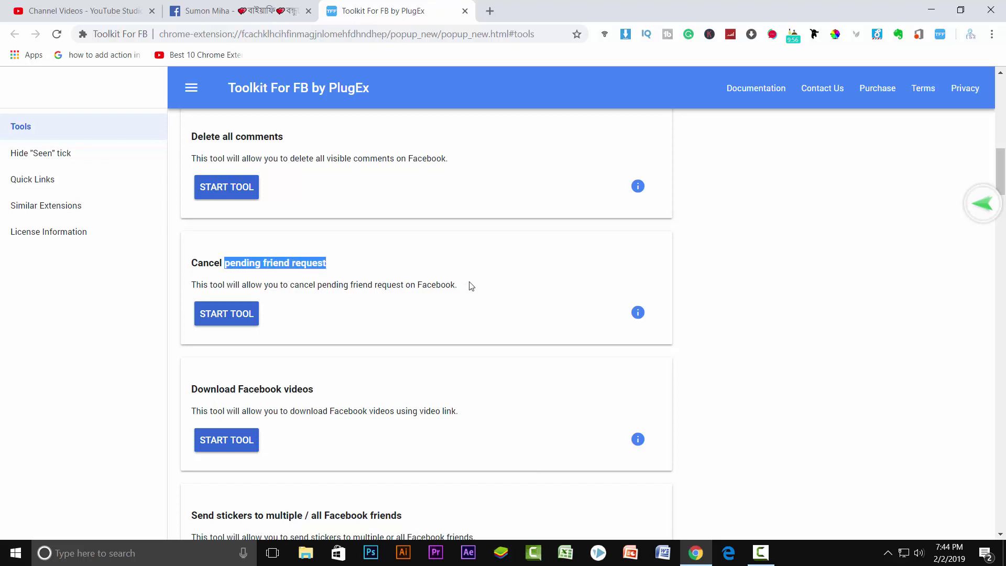
{"action": "left_click_drag", "start_coordinate": [464, 287], "coordinate": [190, 286]}
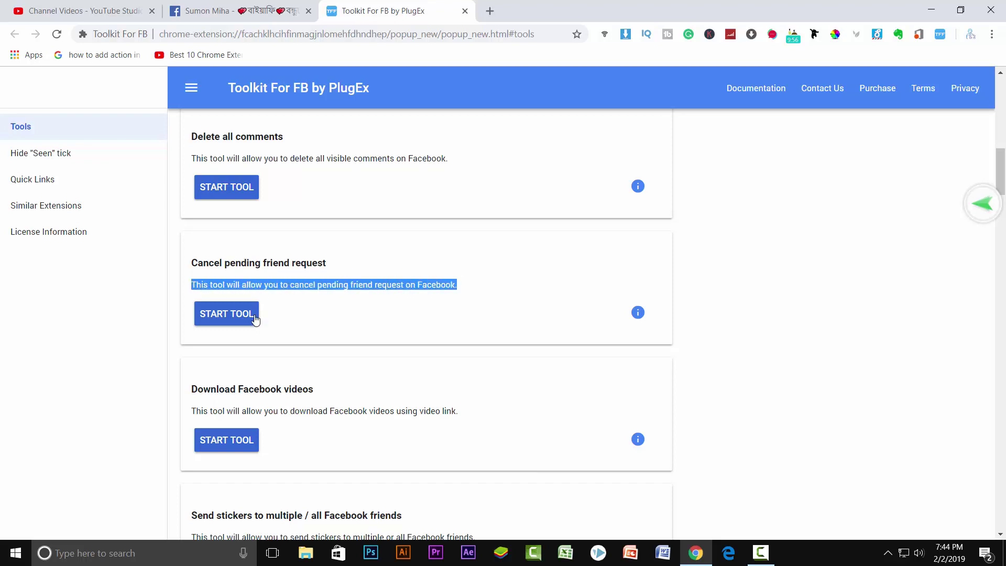
{"action": "scroll", "coordinate": [326, 410], "scroll_direction": "down", "scroll_amount": 1}
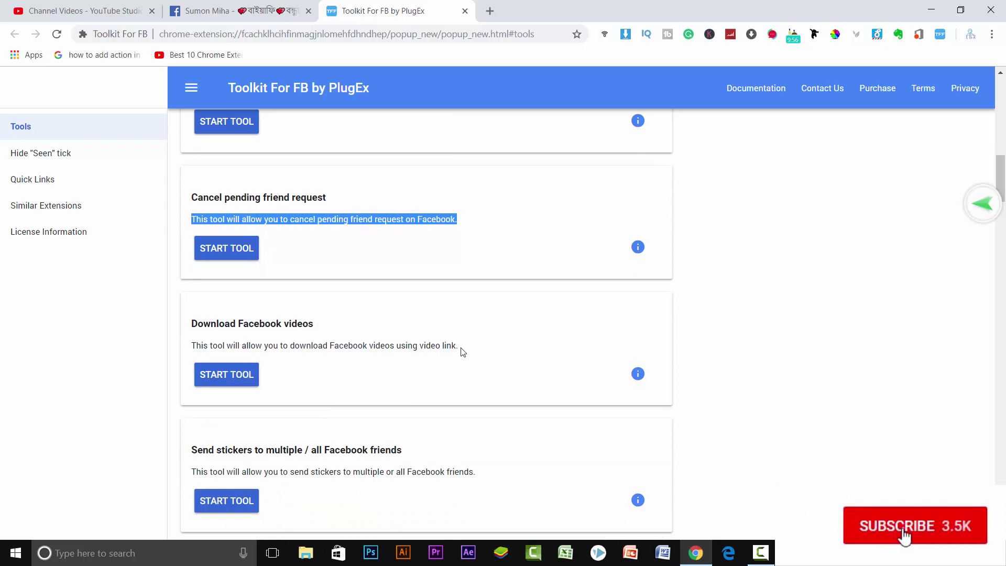
{"action": "left_click_drag", "start_coordinate": [464, 350], "coordinate": [286, 348]}
{"action": "left_click", "coordinate": [235, 352]}
{"action": "triple_click", "coordinate": [193, 356]}
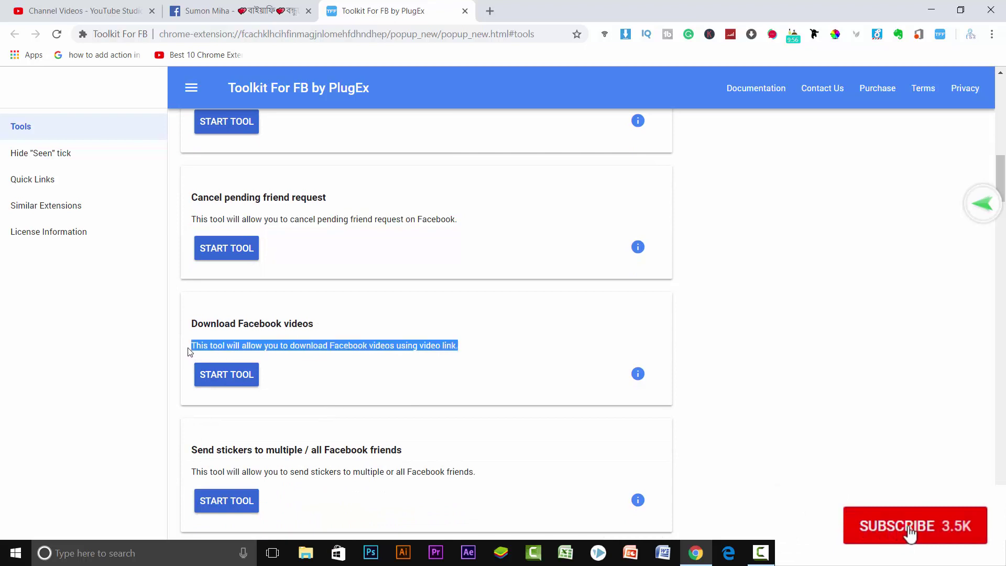
Examine the tools for sending stickers and messages, getting friends' public phone numbers, and posting on multiple Facebook groups.
{"action": "scroll", "coordinate": [411, 379], "scroll_direction": "down", "scroll_amount": 3}
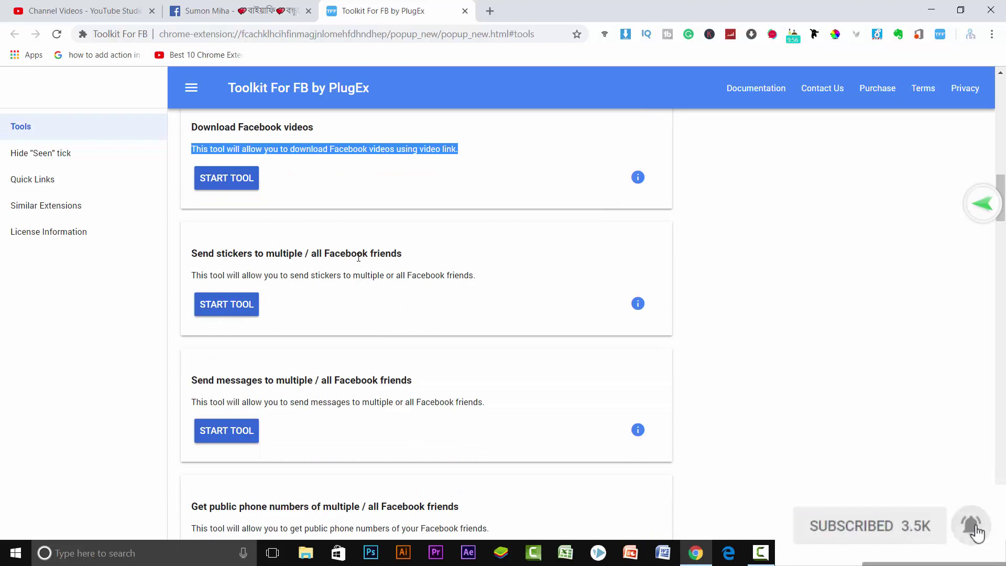
{"action": "scroll", "coordinate": [465, 397], "scroll_direction": "down", "scroll_amount": 2}
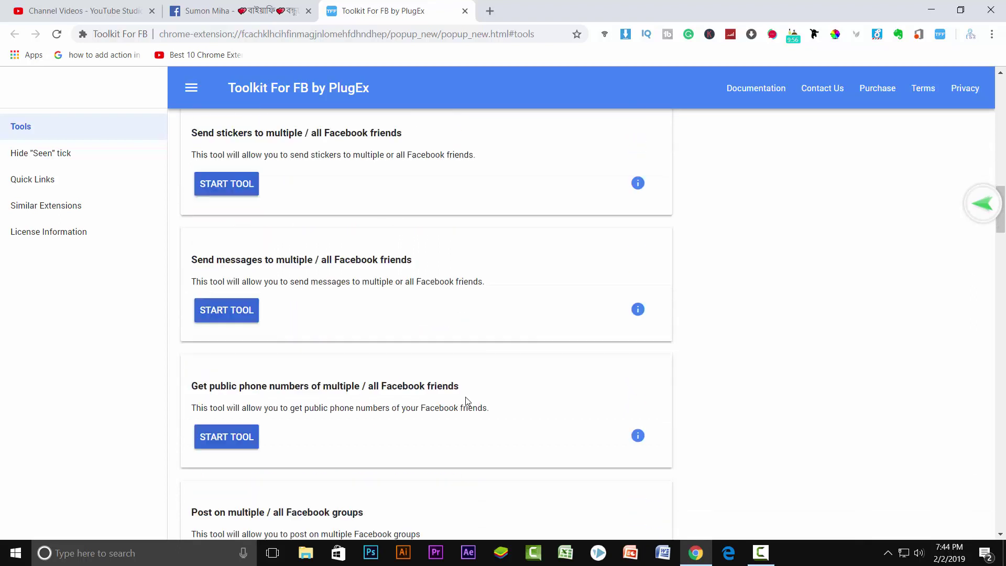
{"action": "scroll", "coordinate": [403, 339], "scroll_direction": "down", "scroll_amount": 2}
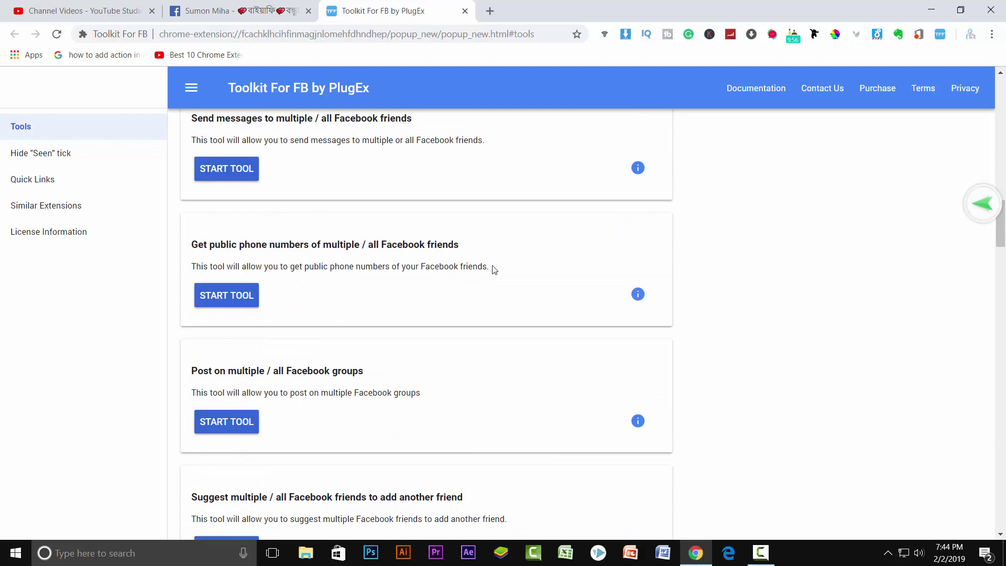
{"action": "left_click_drag", "start_coordinate": [491, 268], "coordinate": [477, 267]}
{"action": "left_click_drag", "start_coordinate": [411, 268], "coordinate": [193, 271]}
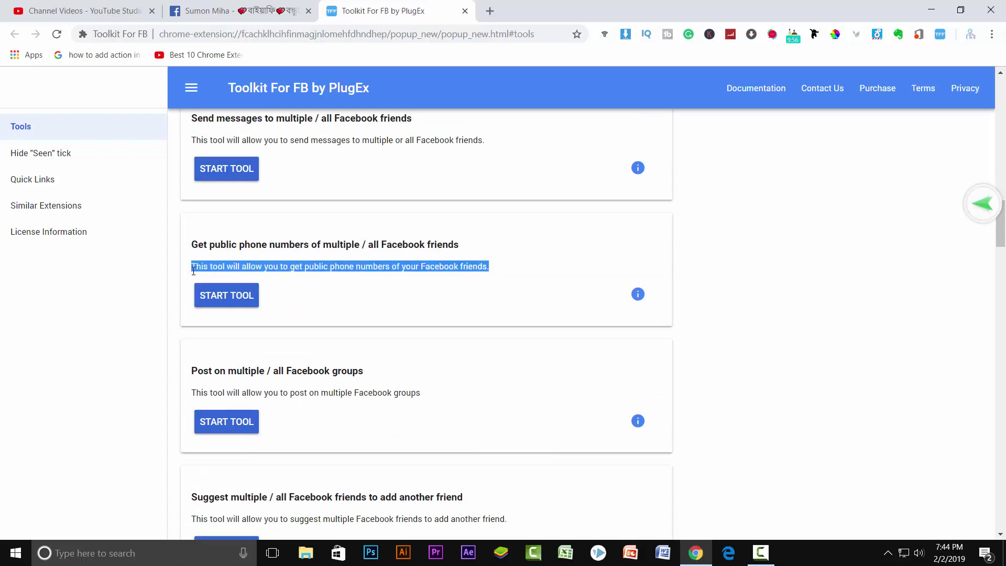
{"action": "scroll", "coordinate": [458, 383], "scroll_direction": "down", "scroll_amount": 1}
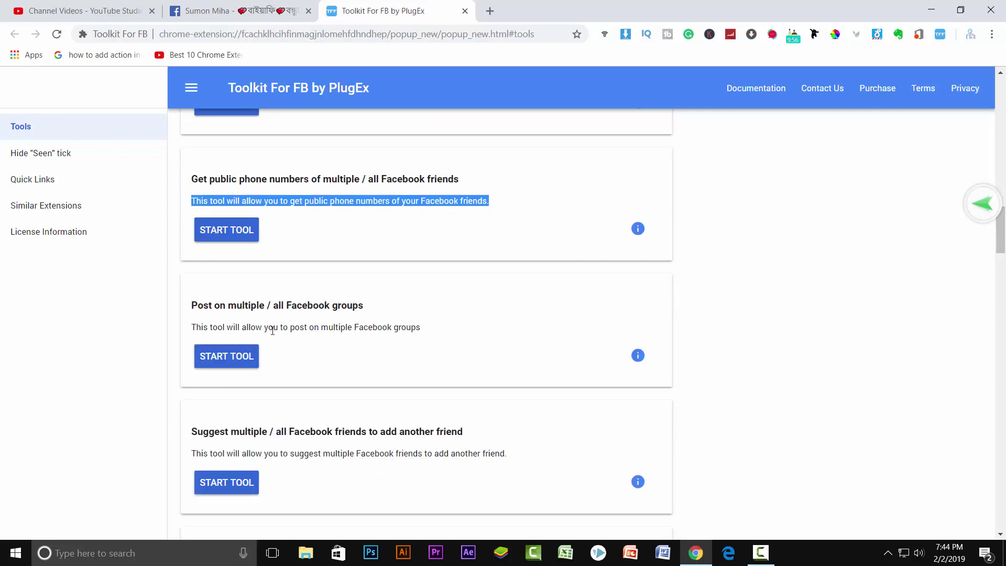
{"action": "left_click_drag", "start_coordinate": [364, 306], "coordinate": [193, 313]}
{"action": "left_click", "coordinate": [221, 314]}
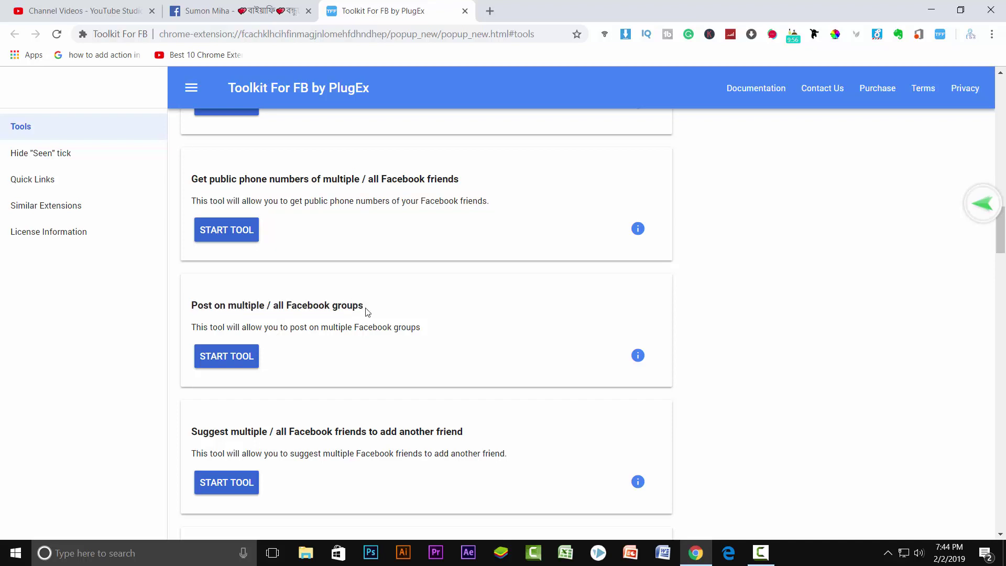
{"action": "left_click_drag", "start_coordinate": [365, 307], "coordinate": [195, 308]}
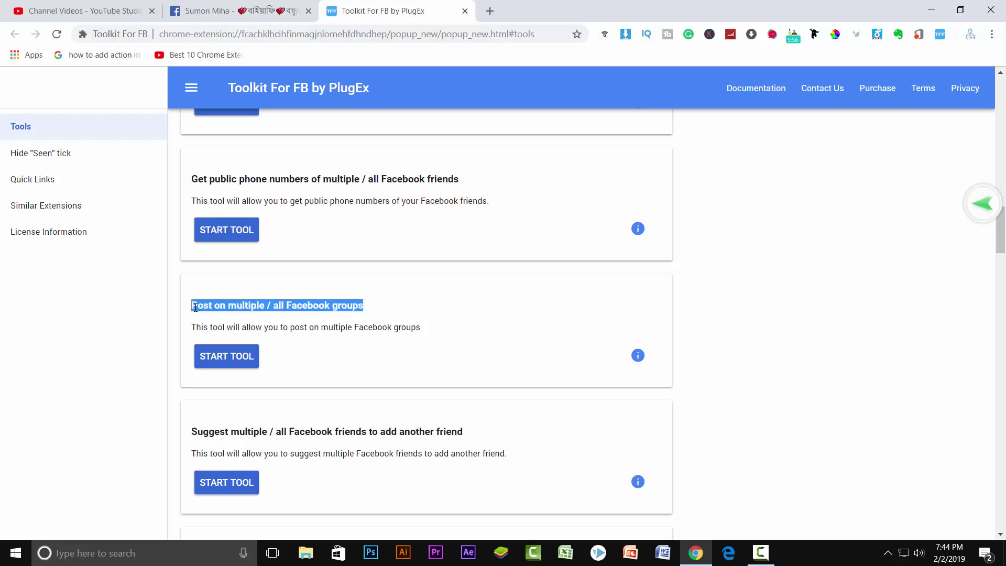
{"action": "left_click_drag", "start_coordinate": [421, 329], "coordinate": [190, 332]}
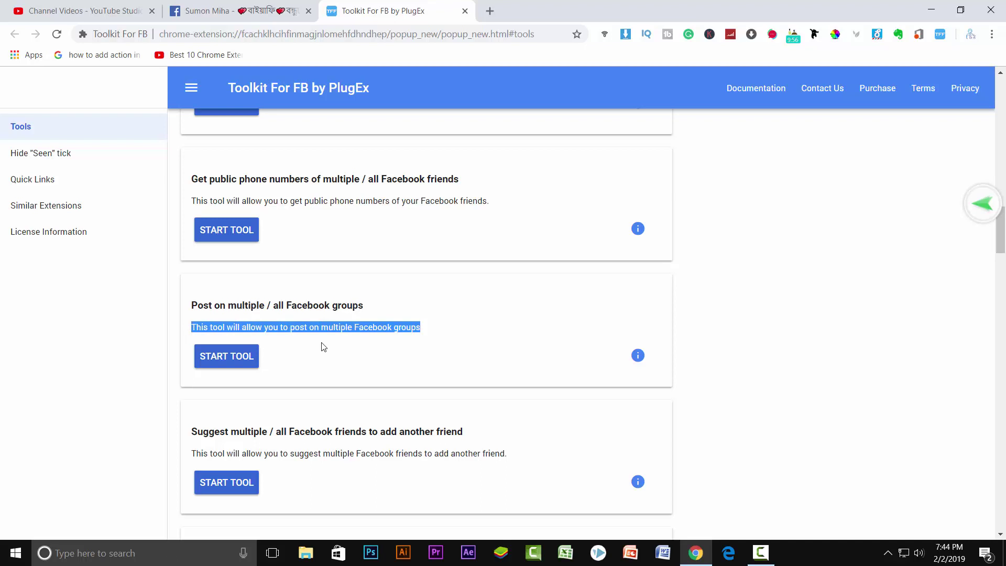
Read the descriptions of the tools for suggesting friends, unliking pages, and unfriending active or inactive friends.
{"action": "scroll", "coordinate": [389, 370], "scroll_direction": "down", "scroll_amount": 2}
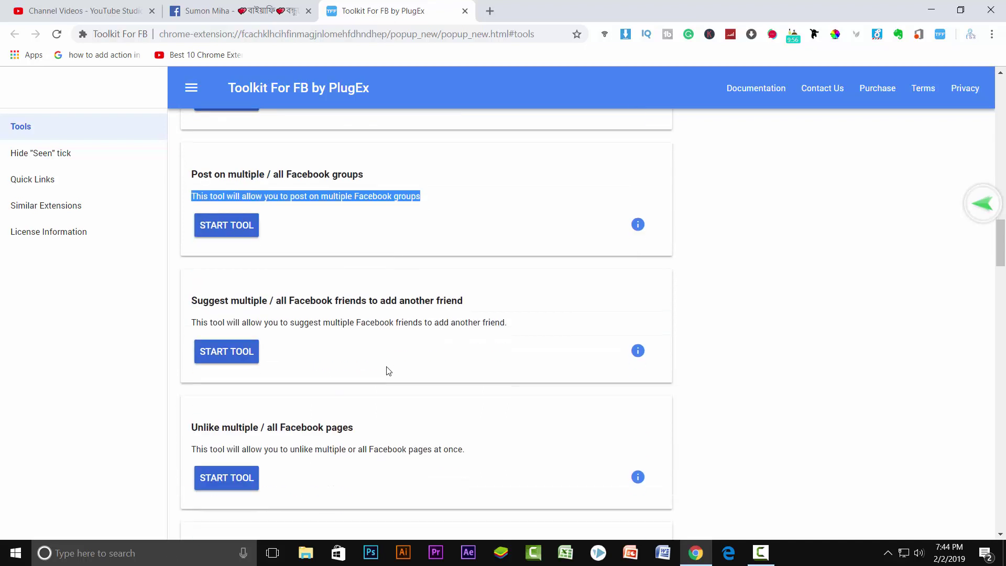
{"action": "scroll", "coordinate": [389, 371], "scroll_direction": "down", "scroll_amount": 1}
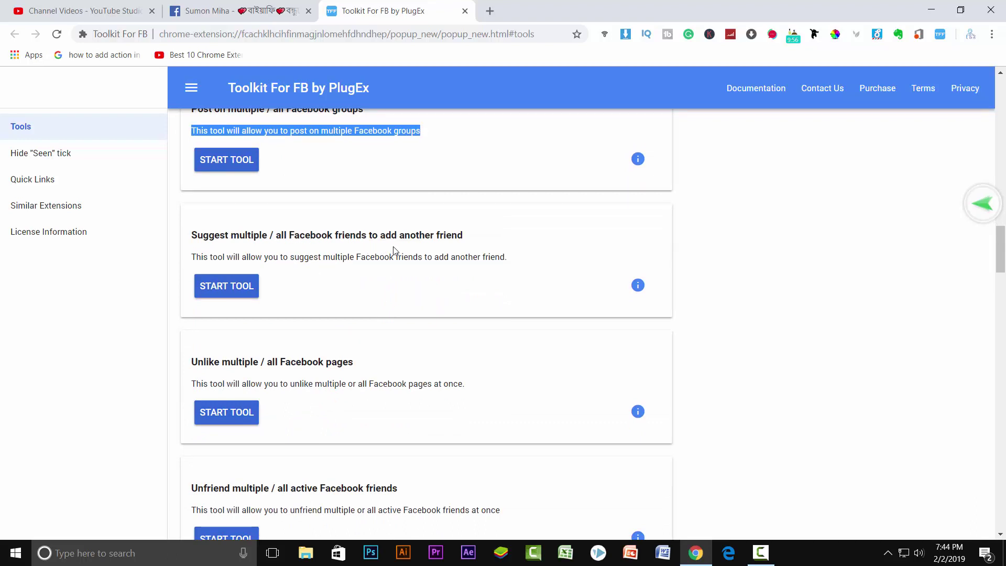
{"action": "left_click_drag", "start_coordinate": [508, 258], "coordinate": [191, 257]}
{"action": "scroll", "coordinate": [416, 291], "scroll_direction": "down", "scroll_amount": 1}
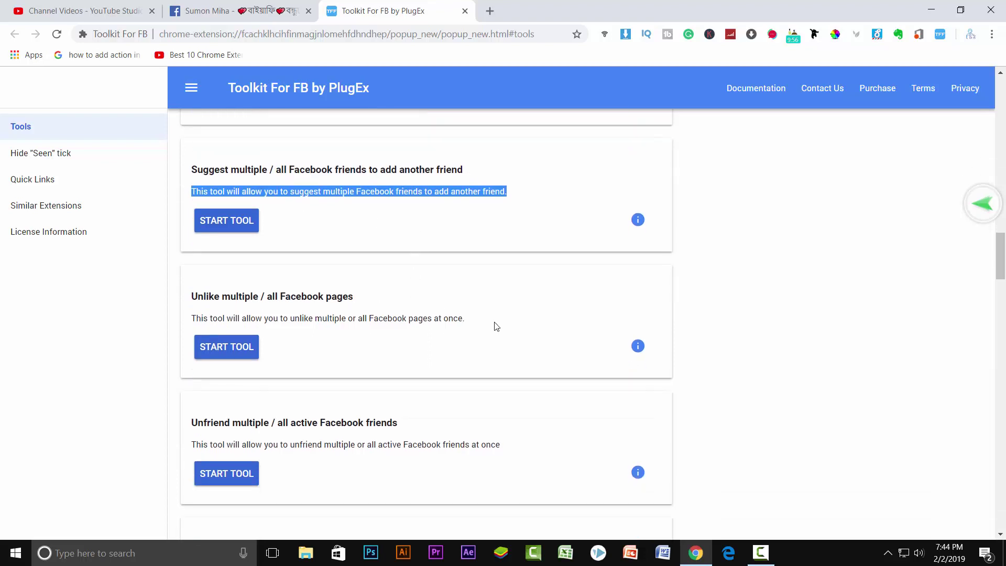
{"action": "scroll", "coordinate": [497, 325], "scroll_direction": "down", "scroll_amount": 1}
{"action": "scroll", "coordinate": [496, 330], "scroll_direction": "down", "scroll_amount": 2}
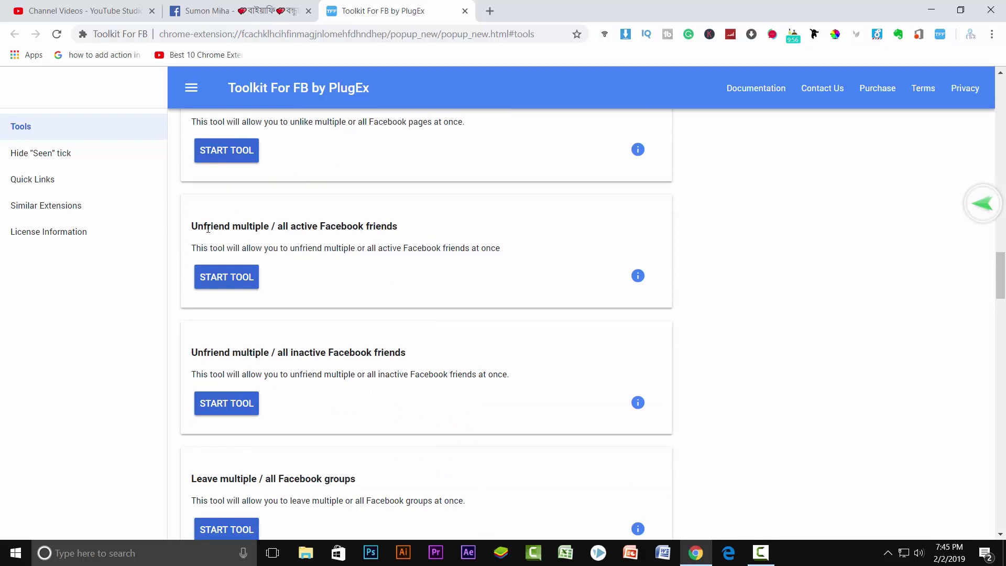
{"action": "left_click_drag", "start_coordinate": [191, 230], "coordinate": [267, 234]}
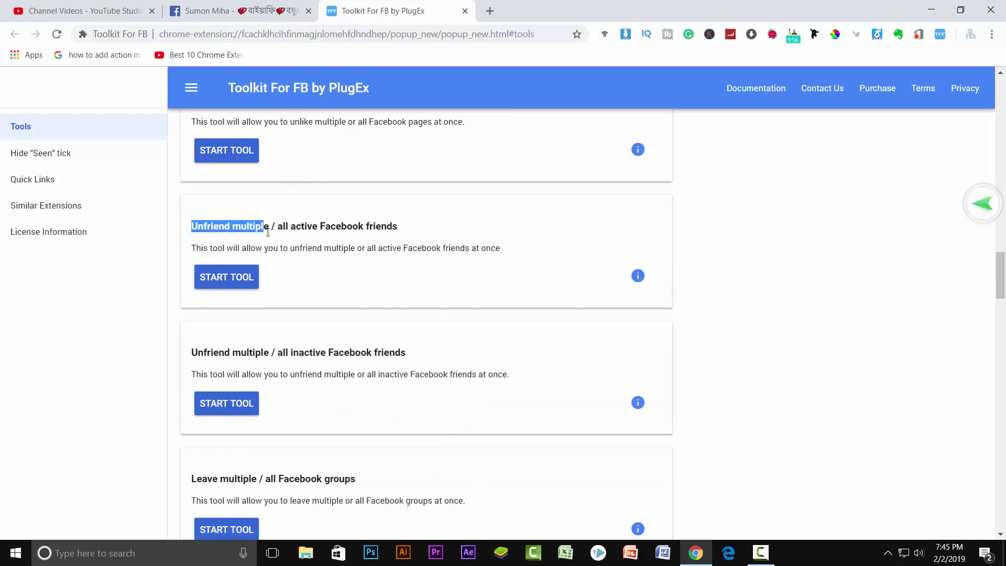
{"action": "scroll", "coordinate": [544, 326], "scroll_direction": "down", "scroll_amount": 3}
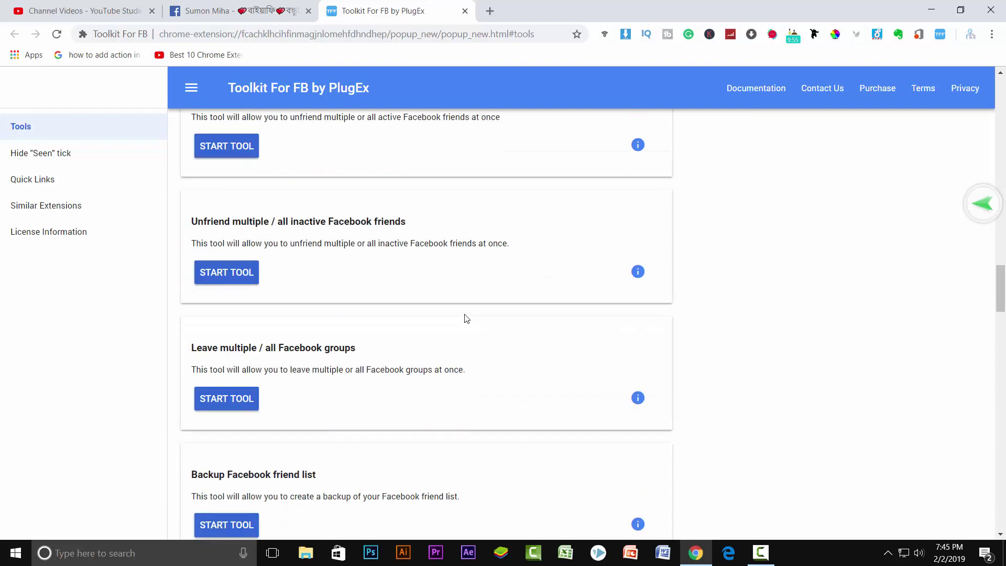
Skim the remaining backup, follow, invite, birthday and story-muting tools, and return to the beginning of the tool list.
{"action": "scroll", "coordinate": [420, 296], "scroll_direction": "down", "scroll_amount": 10}
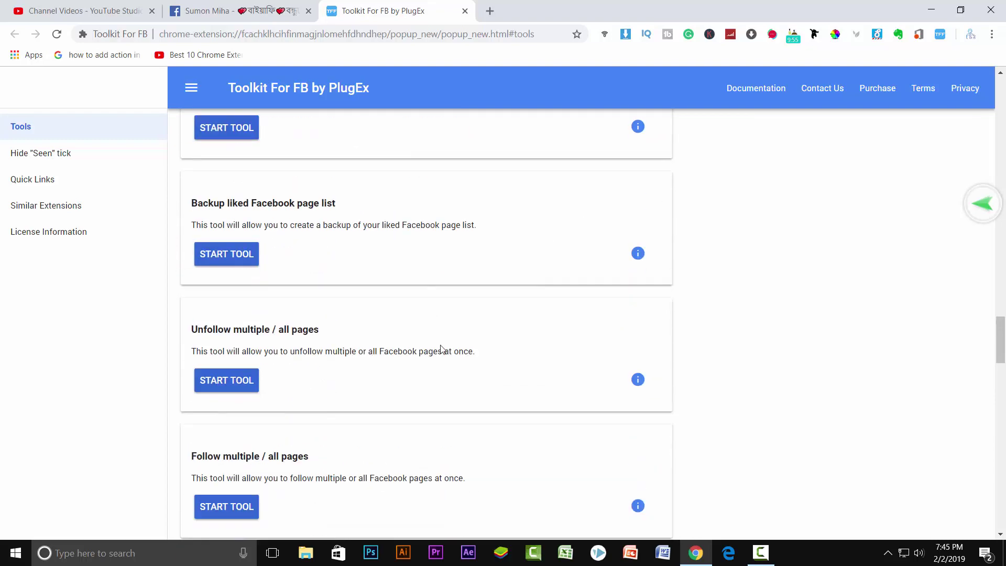
{"action": "scroll", "coordinate": [442, 349], "scroll_direction": "down", "scroll_amount": 18}
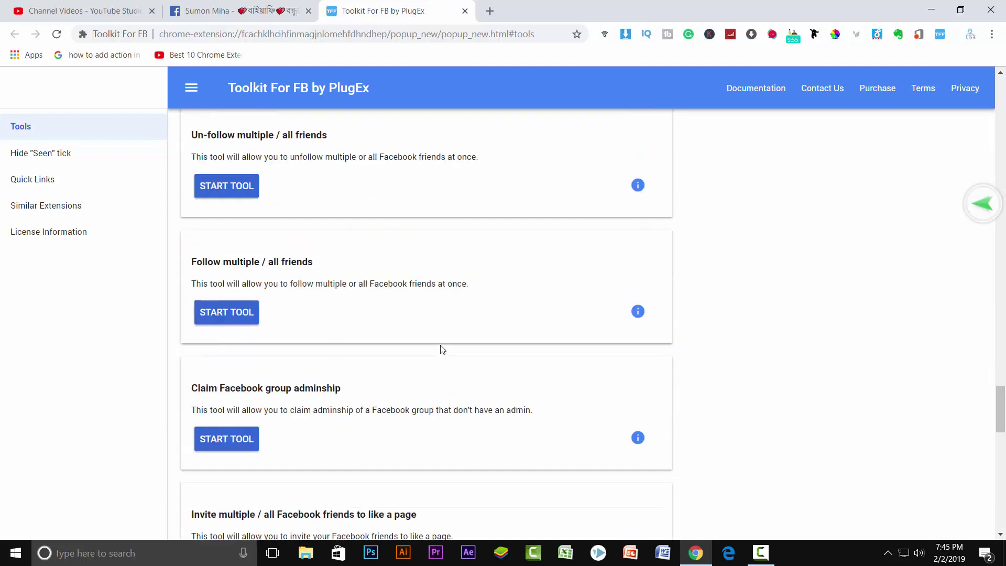
{"action": "scroll", "coordinate": [443, 349], "scroll_direction": "down", "scroll_amount": 13}
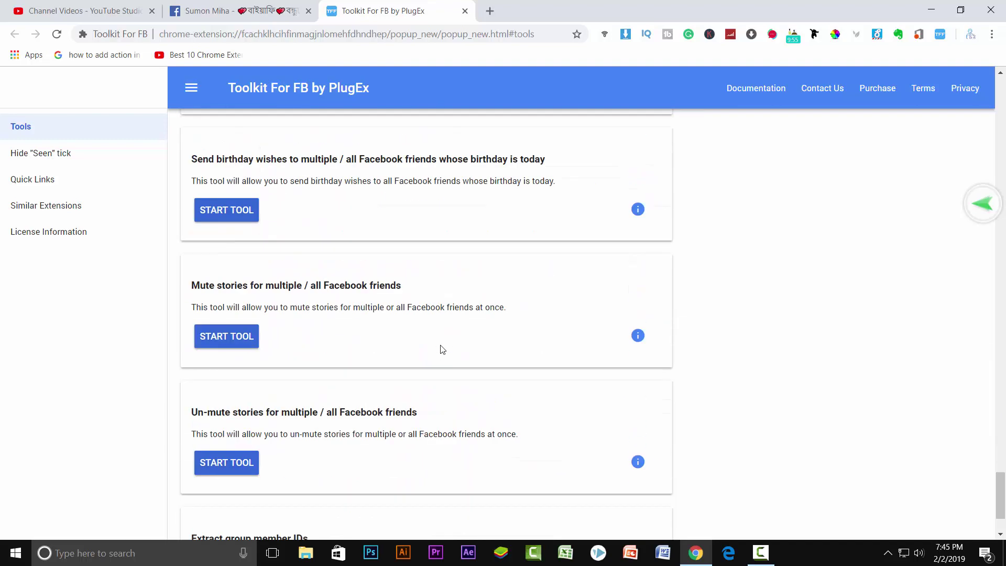
{"action": "scroll", "coordinate": [436, 454], "scroll_direction": "up", "scroll_amount": 14}
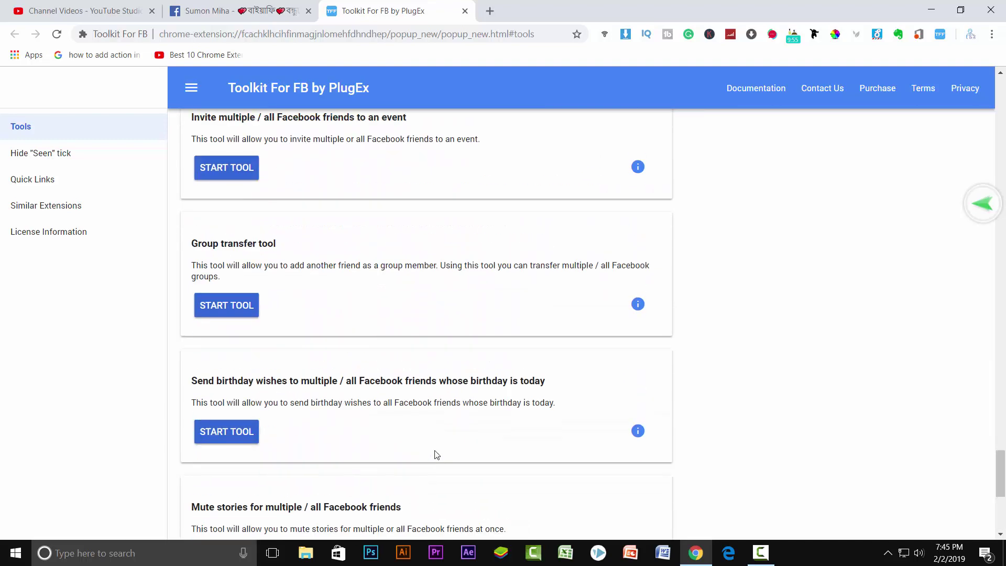
{"action": "scroll", "coordinate": [442, 456], "scroll_direction": "up", "scroll_amount": 20}
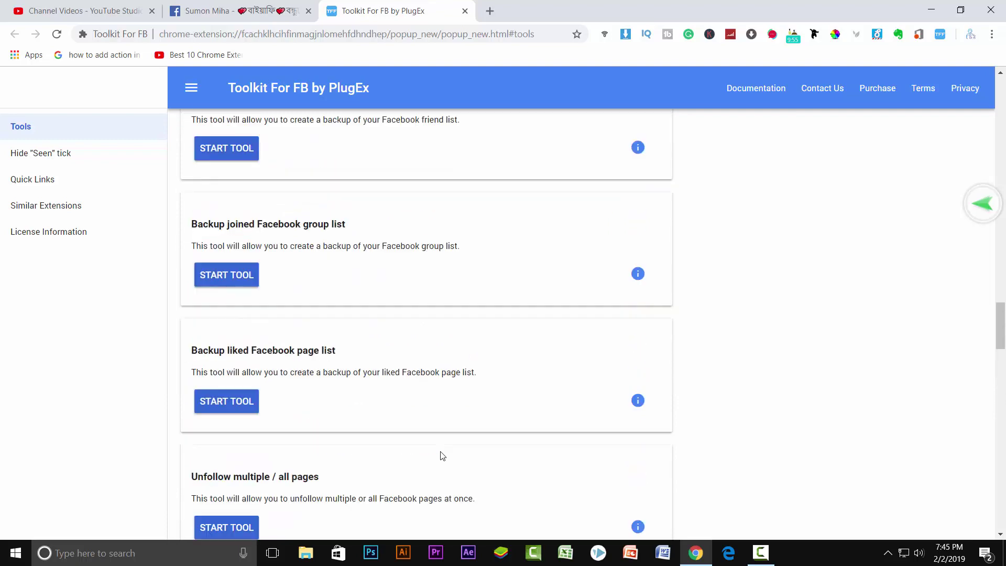
{"action": "scroll", "coordinate": [443, 455], "scroll_direction": "up", "scroll_amount": 20}
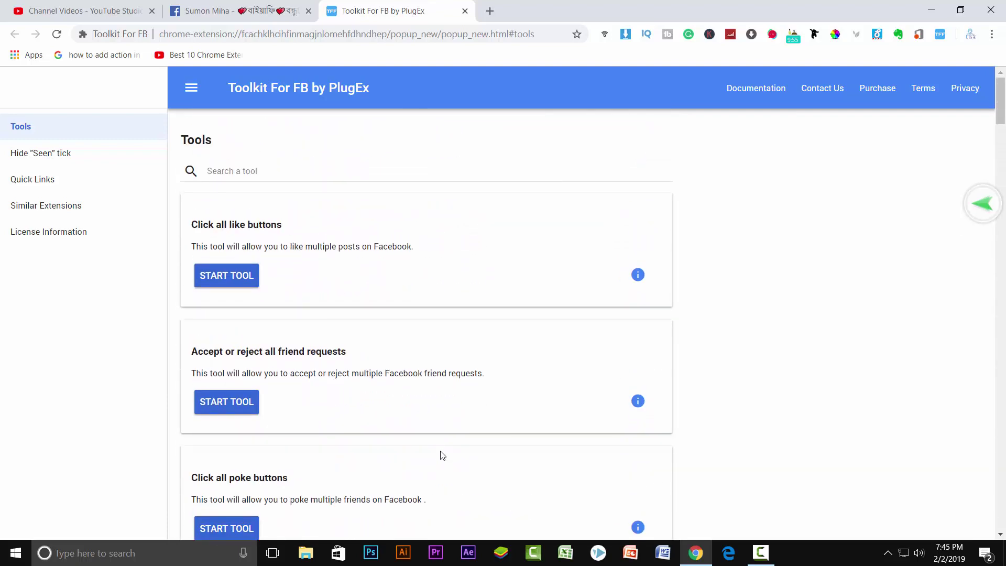
{"action": "scroll", "coordinate": [459, 446], "scroll_direction": "down", "scroll_amount": 9}
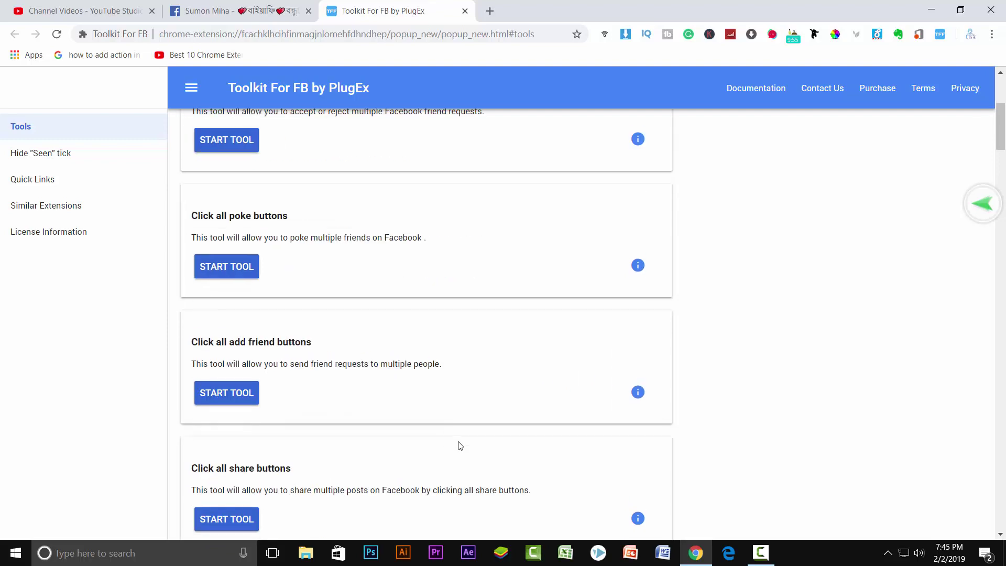
Search Google for "google extensions" in a new browser tab.
{"action": "scroll", "coordinate": [459, 446], "scroll_direction": "down", "scroll_amount": 9}
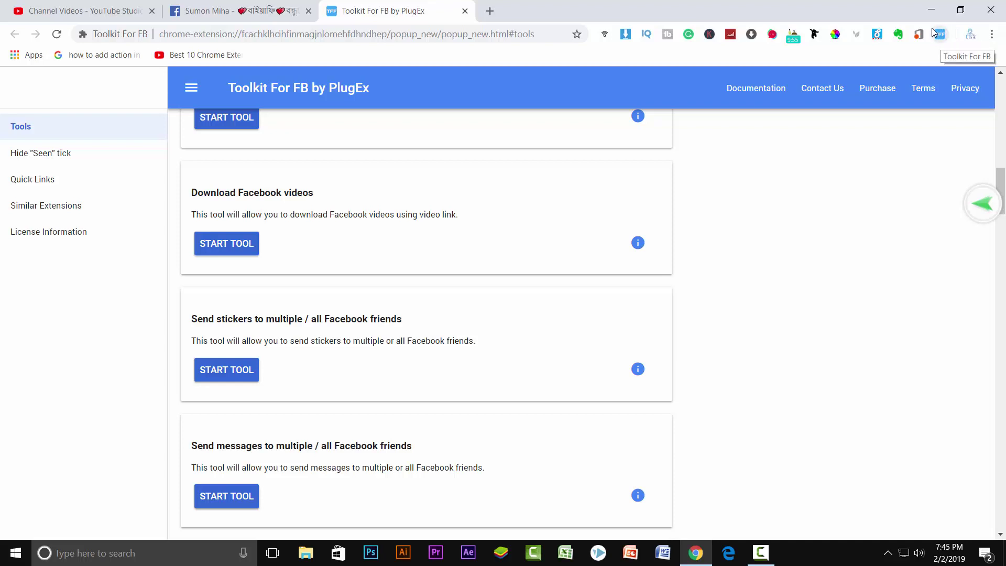
{"action": "left_click", "coordinate": [492, 11]}
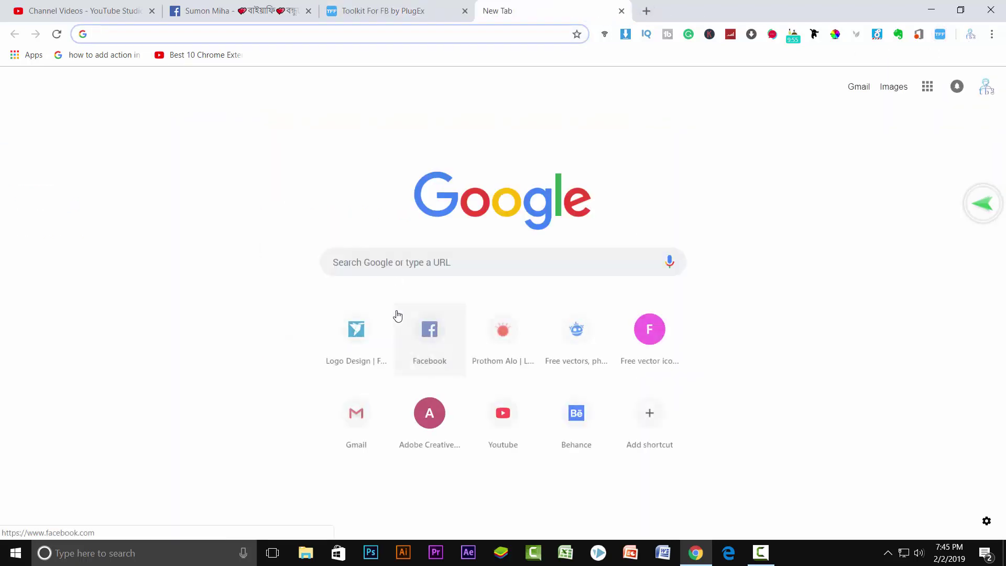
{"action": "type", "text": "cg"}
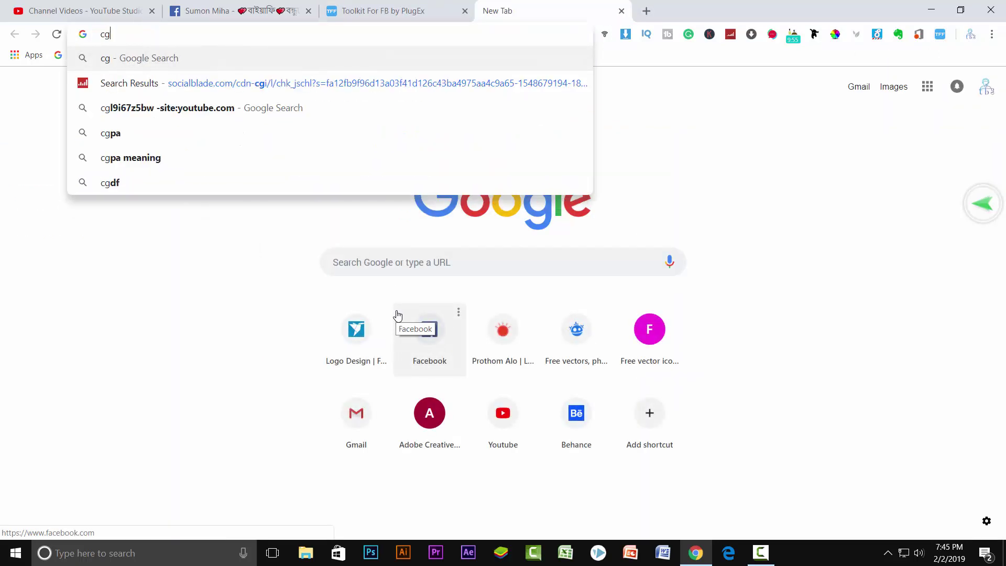
{"action": "key", "text": "BackSpace"}
{"action": "key", "text": "BackSpace"}
{"action": "type", "text": "google "}
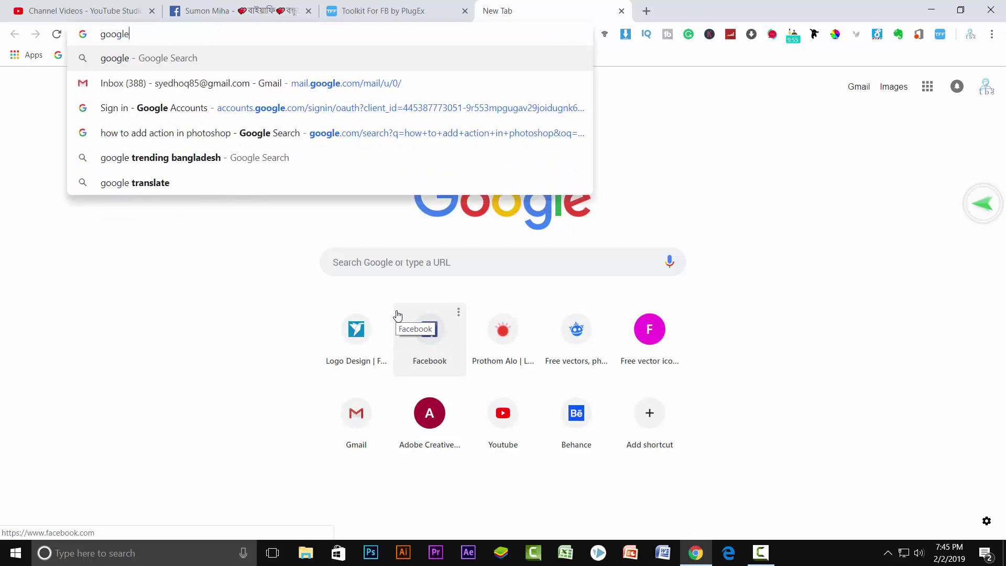
{"action": "type", "text": "ex"}
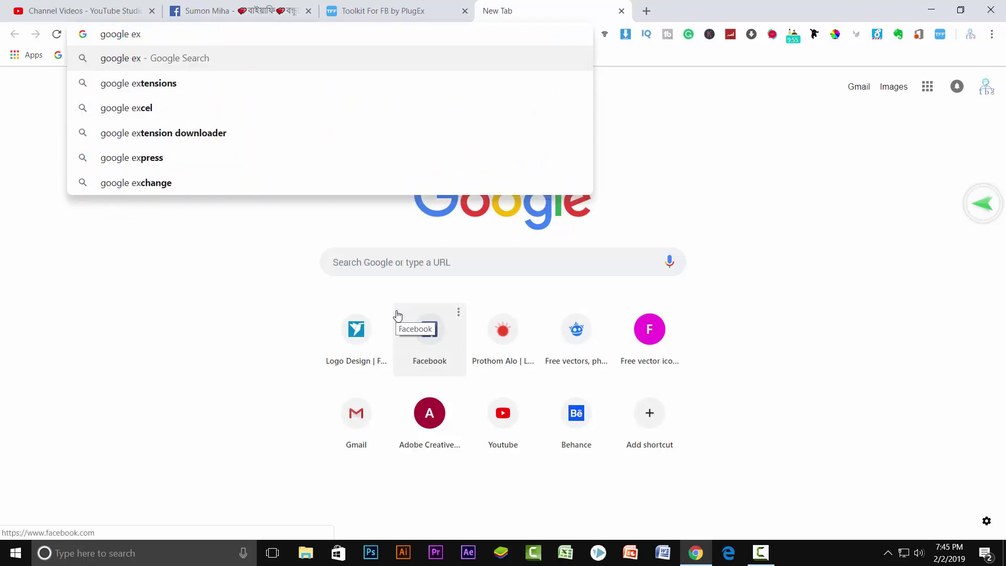
{"action": "left_click", "coordinate": [167, 84]}
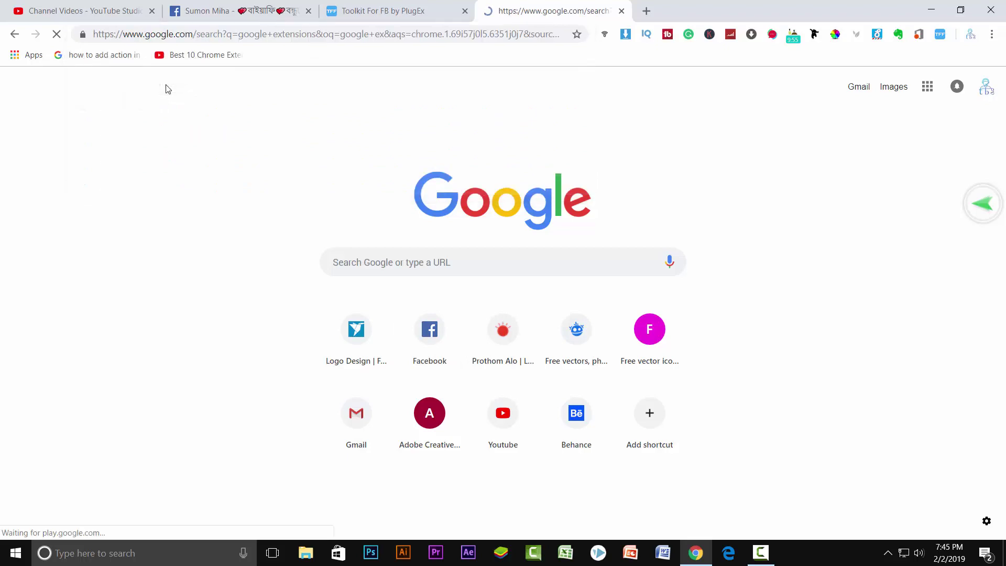
Find the Chrome Web Store among the search results and open it.
{"action": "scroll", "coordinate": [197, 415], "scroll_direction": "down", "scroll_amount": 4}
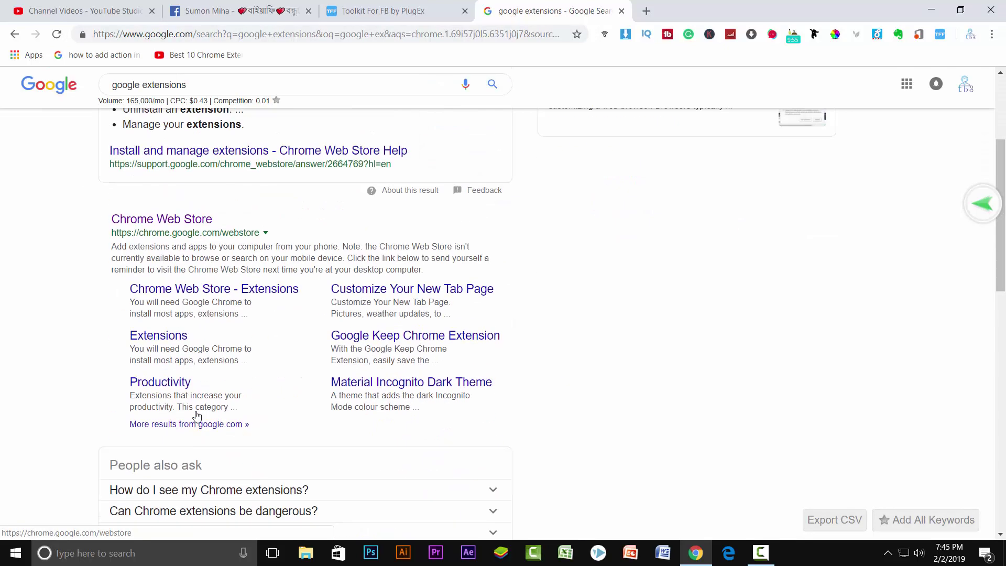
{"action": "scroll", "coordinate": [198, 408], "scroll_direction": "up", "scroll_amount": 4}
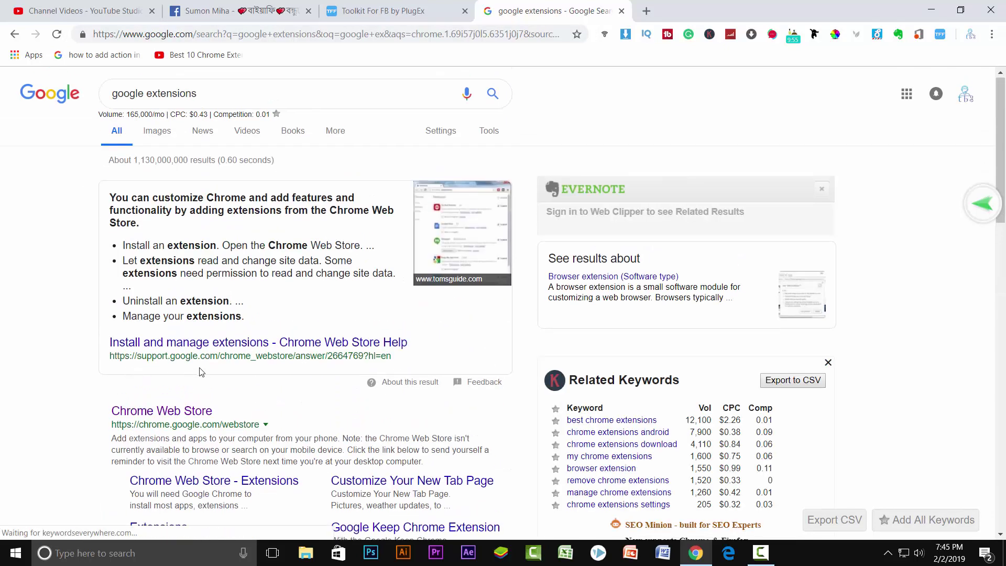
{"action": "scroll", "coordinate": [202, 372], "scroll_direction": "down", "scroll_amount": 4}
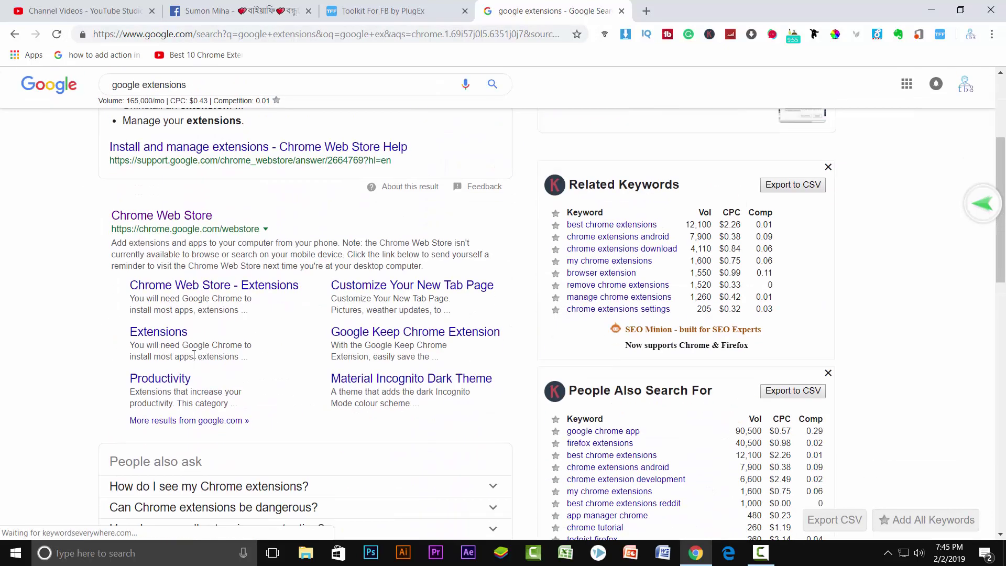
{"action": "left_click", "coordinate": [198, 217]}
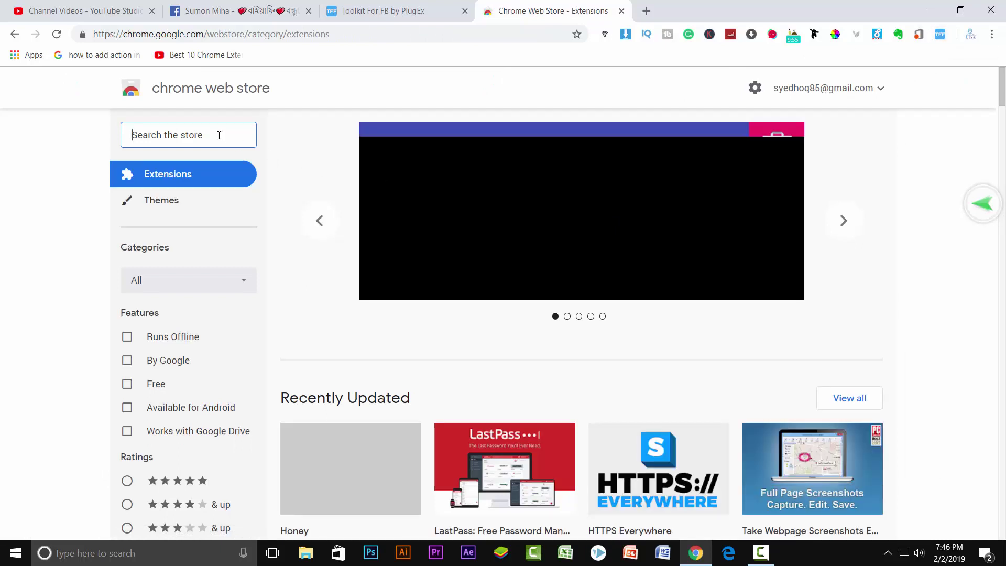
Search the Chrome Web Store for "toolkit for facebook" to find the Toolkit For FB extension.
{"action": "type", "text": "Toolkit F"}
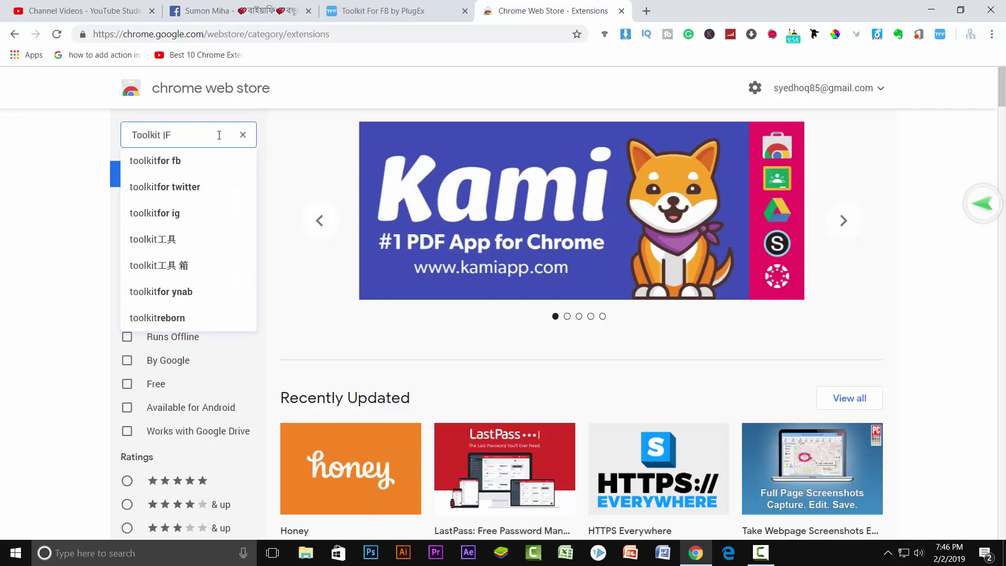
{"action": "key", "text": "BackSpace"}
{"action": "type", "text": "for "}
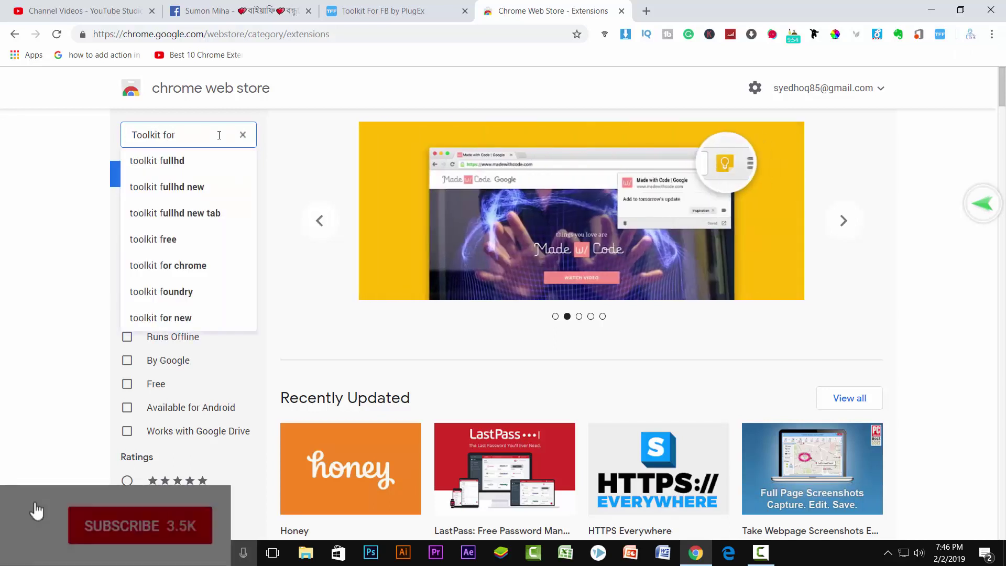
{"action": "type", "text": "face"}
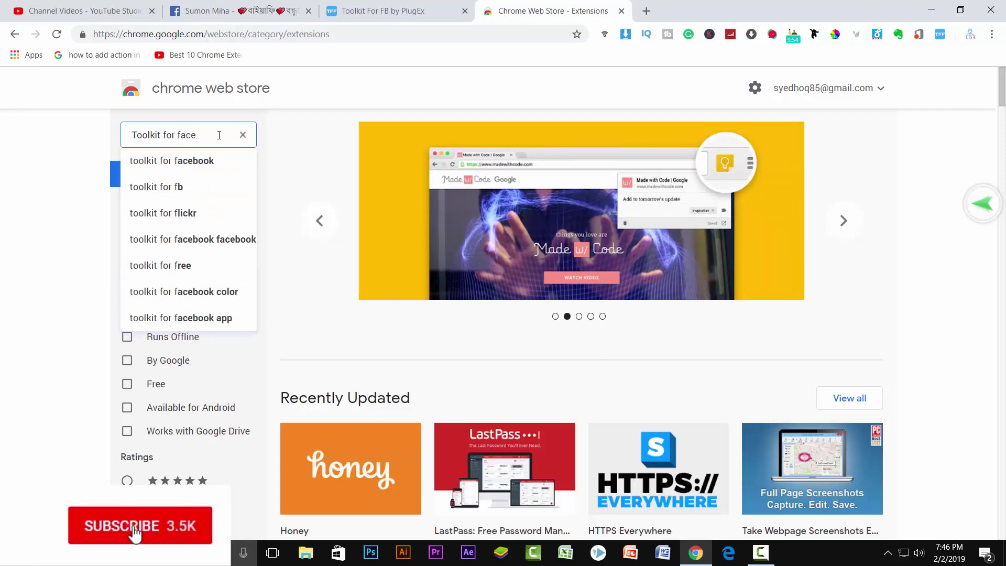
{"action": "left_click", "coordinate": [210, 161]}
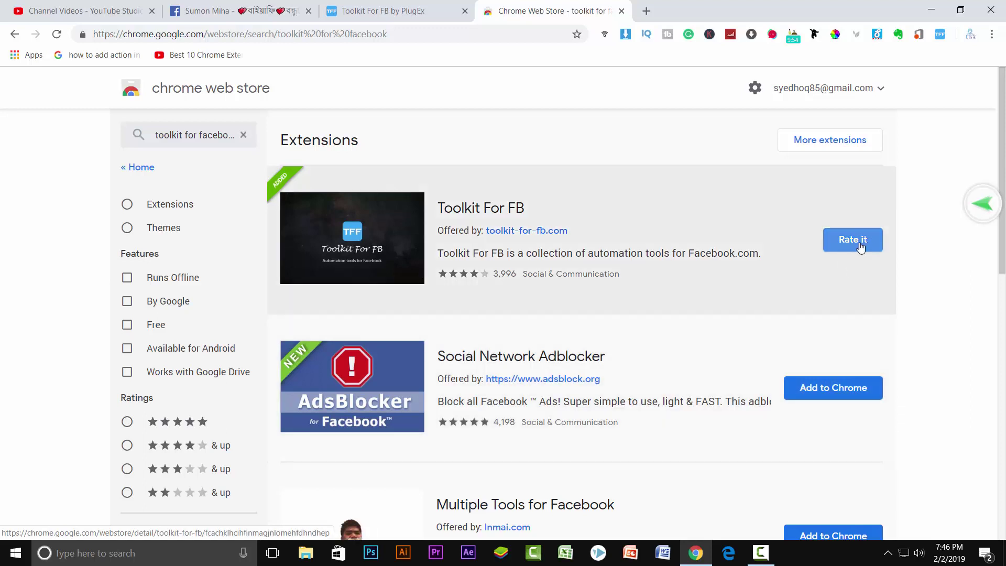
{"action": "left_click", "coordinate": [842, 246]}
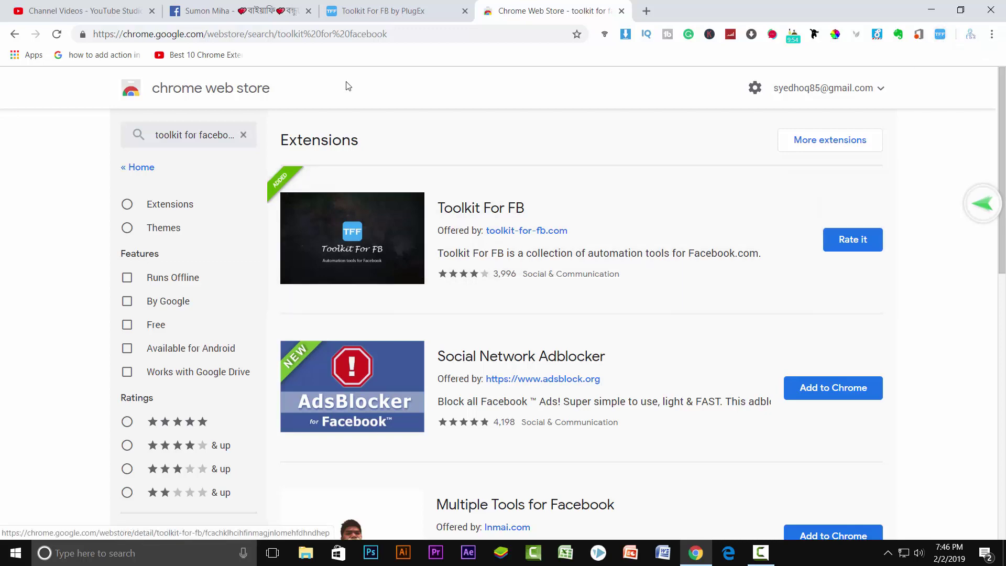
Launch Toolkit For FB from the open Facebook post and view the start prompt of the "Click all like buttons" tool.
{"action": "left_click", "coordinate": [249, 12]}
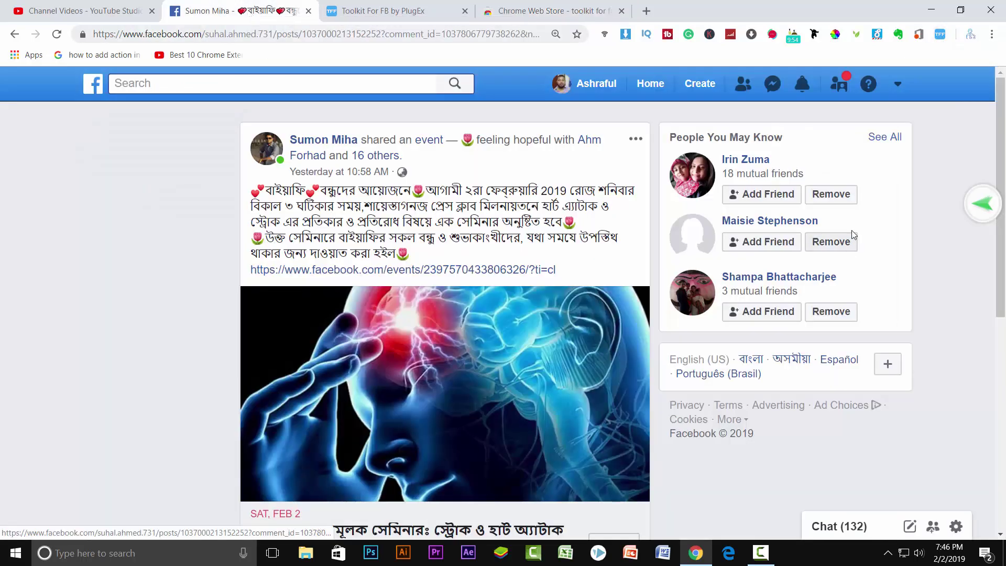
{"action": "left_click", "coordinate": [940, 34]}
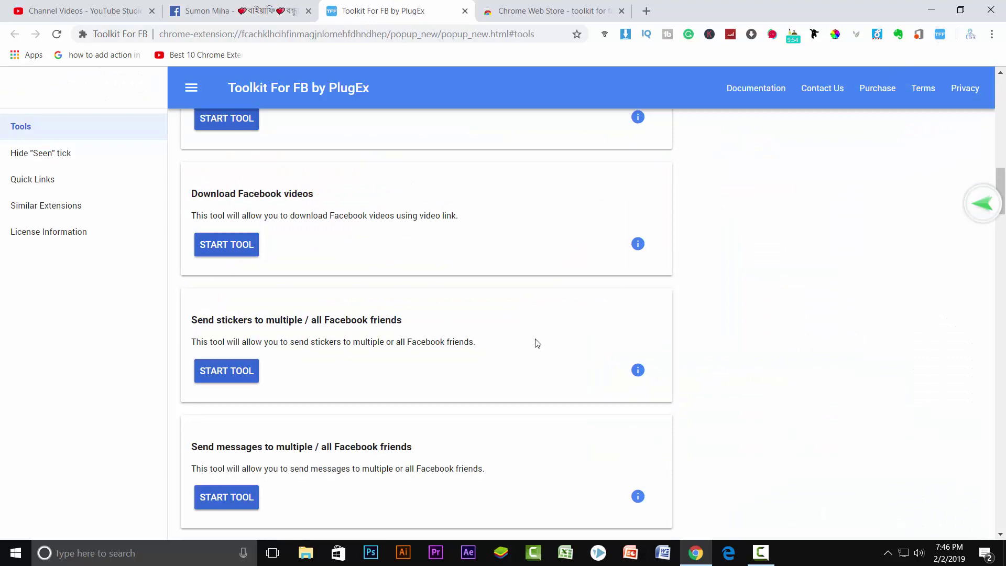
{"action": "scroll", "coordinate": [536, 342], "scroll_direction": "up", "scroll_amount": 10}
{"action": "scroll", "coordinate": [537, 343], "scroll_direction": "up", "scroll_amount": 3}
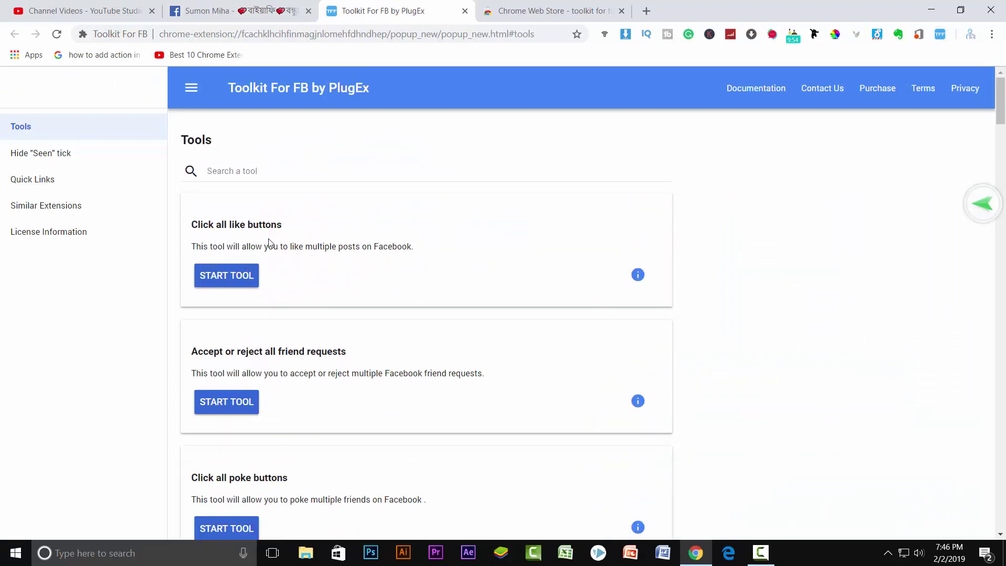
{"action": "left_click", "coordinate": [224, 278]}
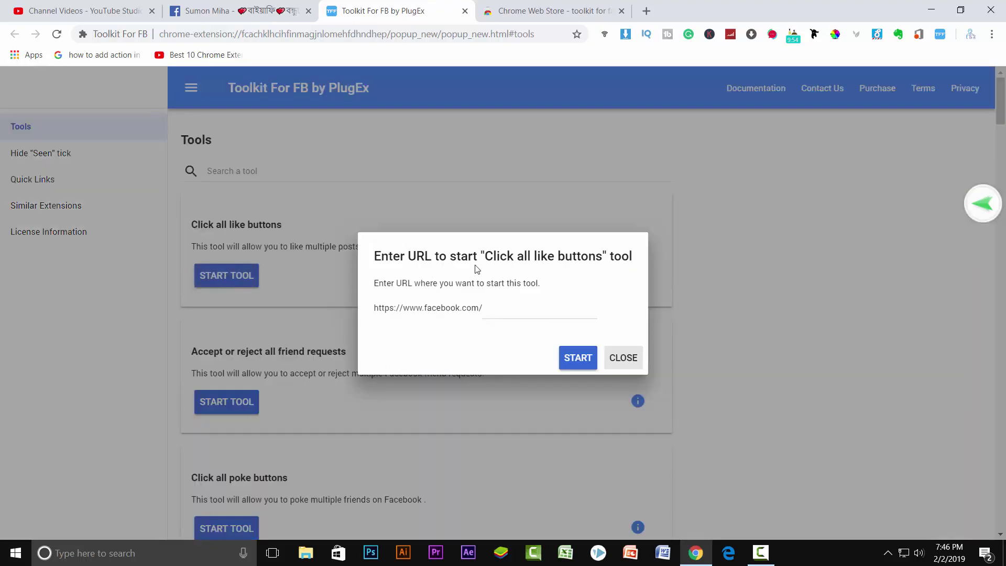
{"action": "left_click", "coordinate": [621, 358]}
Run the "Click all poke buttons" tool using Algorithm 1 with auto scroll down enabled, and close it.
{"action": "scroll", "coordinate": [556, 430], "scroll_direction": "down", "scroll_amount": 4}
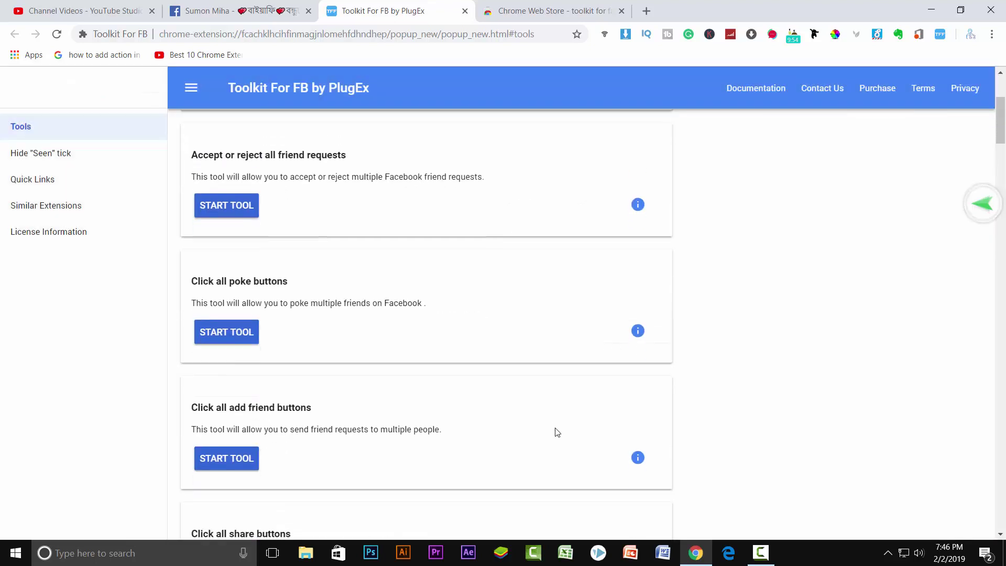
{"action": "left_click", "coordinate": [224, 332]}
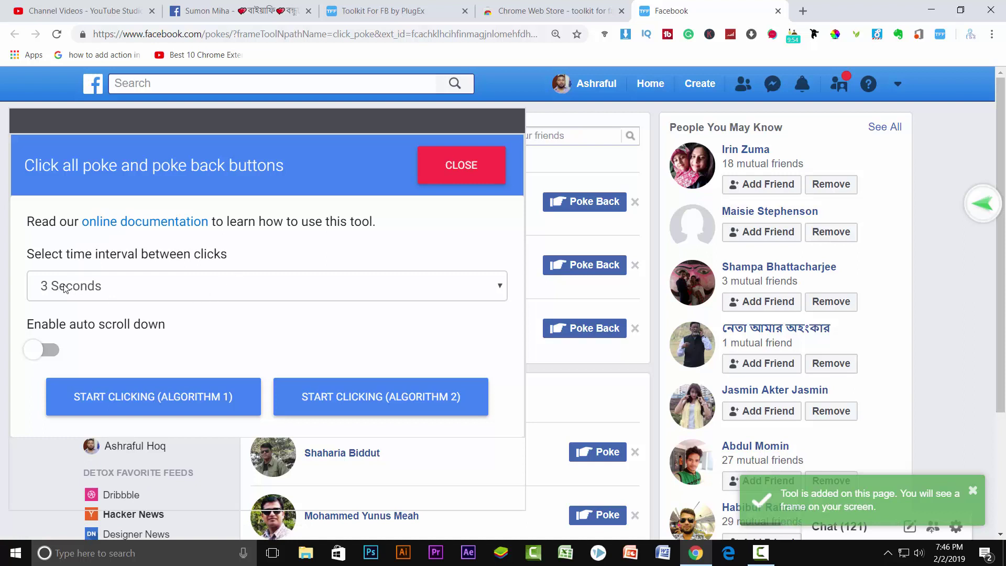
{"action": "left_click", "coordinate": [38, 351]}
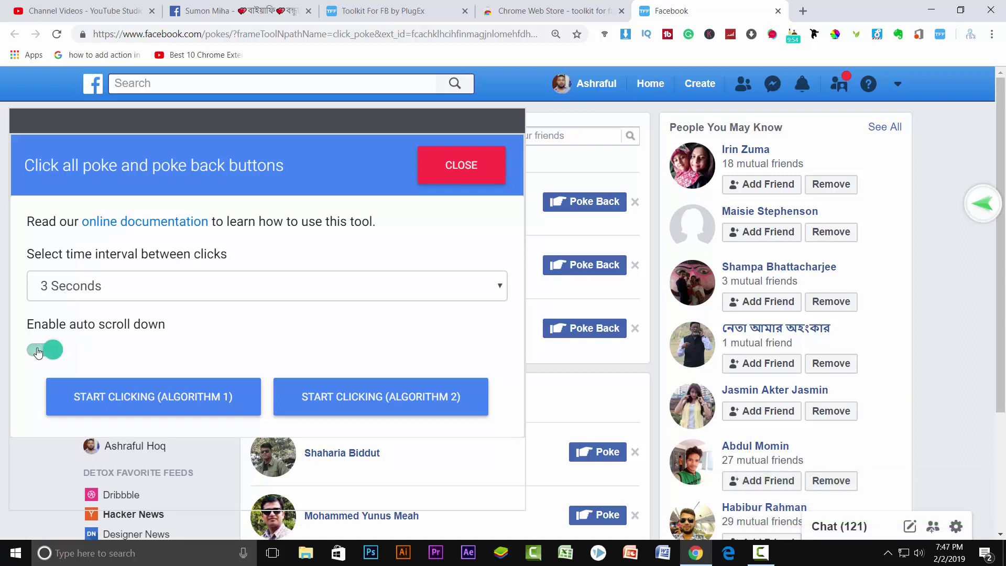
{"action": "scroll", "coordinate": [227, 351], "scroll_direction": "down", "scroll_amount": 3}
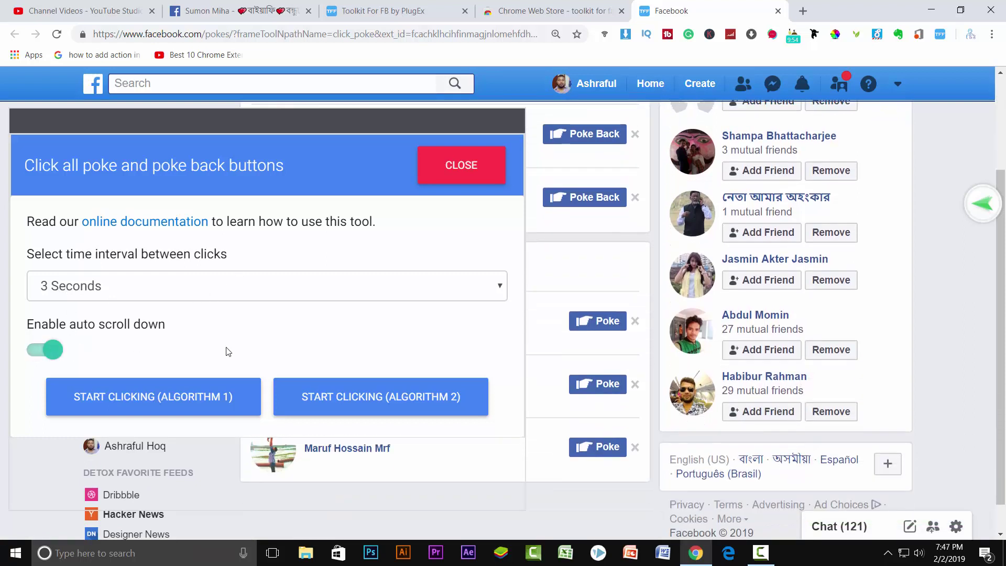
{"action": "scroll", "coordinate": [225, 350], "scroll_direction": "up", "scroll_amount": 3}
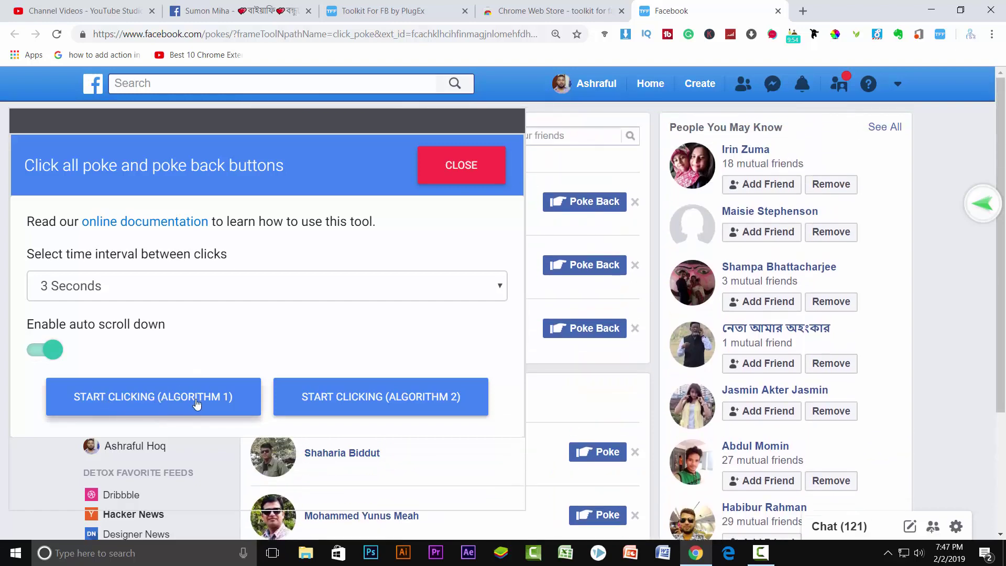
{"action": "left_click", "coordinate": [206, 404]}
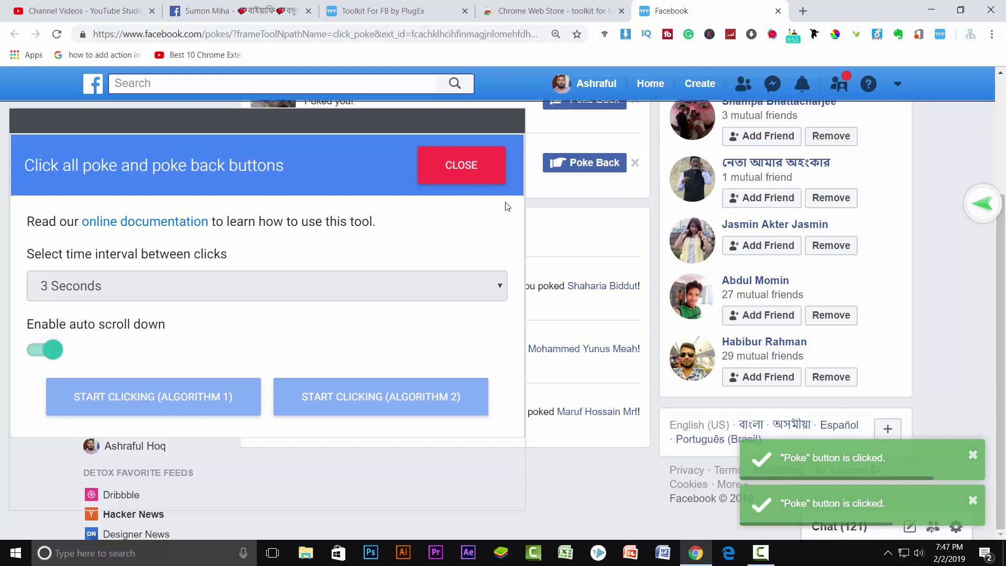
{"action": "left_click", "coordinate": [479, 171]}
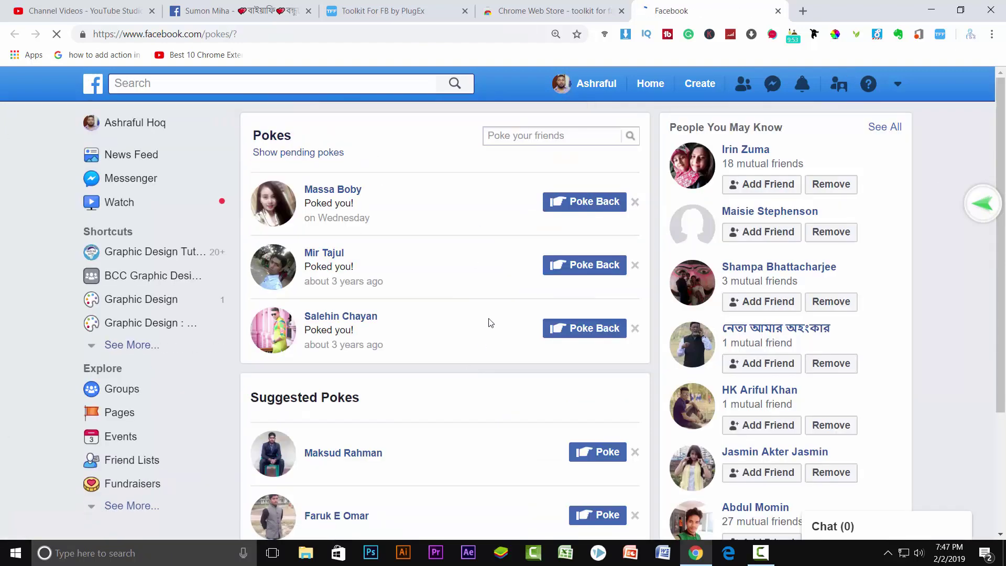
In the Toolkit For FB tool list, examine the start prompts of the "Click all add friend buttons" and "Click all share buttons" tools.
{"action": "left_click", "coordinate": [397, 11]}
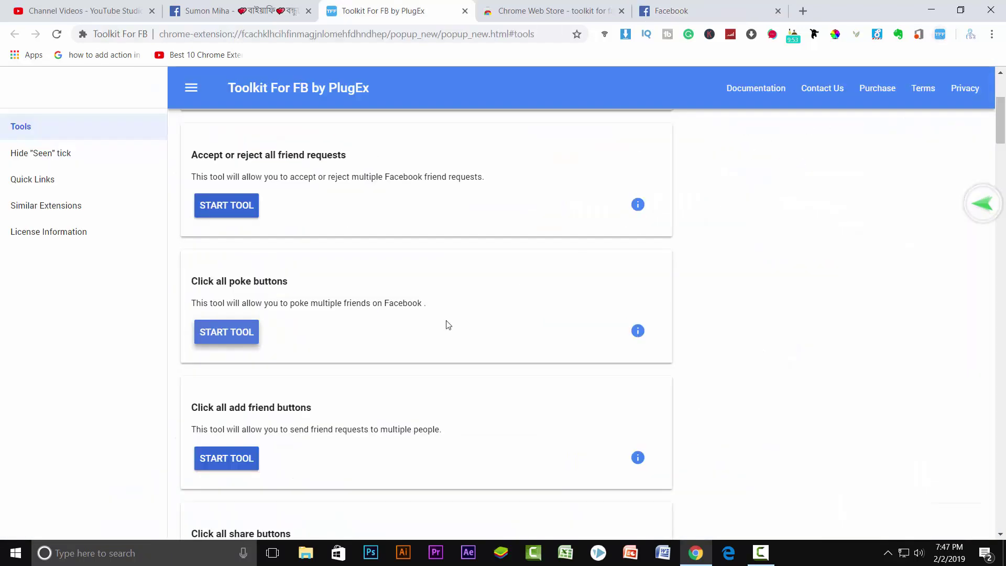
{"action": "scroll", "coordinate": [344, 397], "scroll_direction": "down", "scroll_amount": 2}
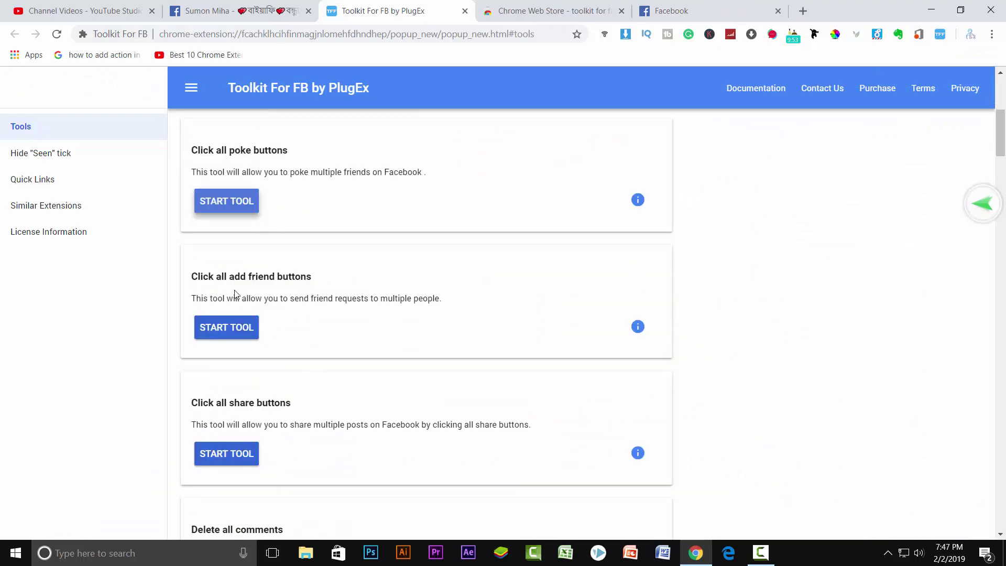
{"action": "left_click", "coordinate": [233, 327]}
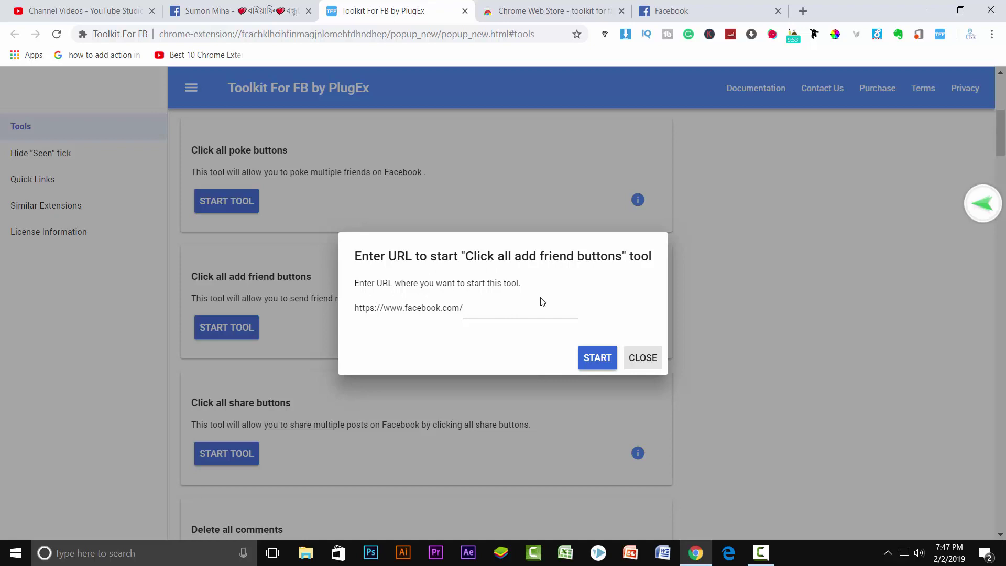
{"action": "left_click", "coordinate": [648, 359]}
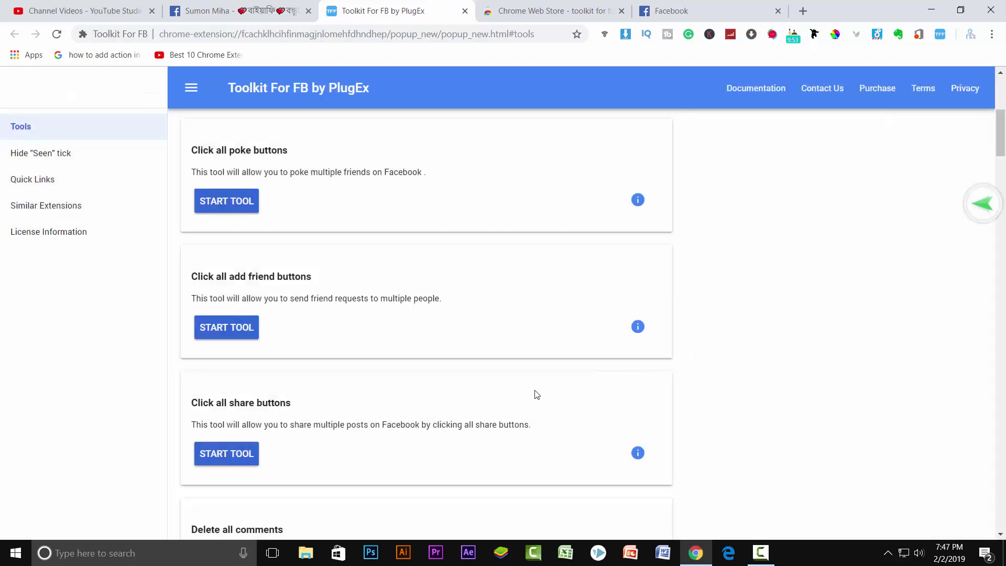
{"action": "scroll", "coordinate": [534, 394], "scroll_direction": "down", "scroll_amount": 3}
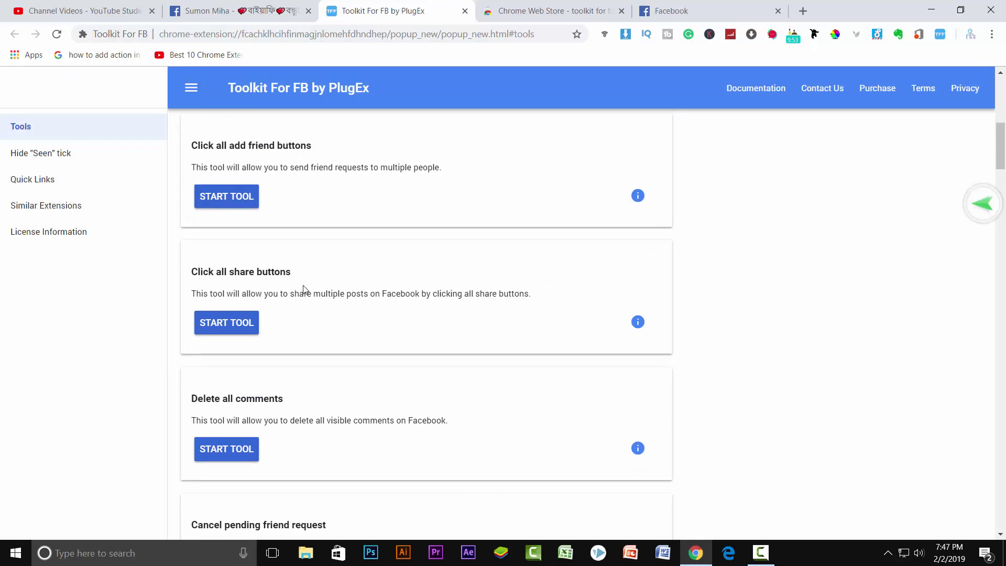
{"action": "left_click", "coordinate": [235, 325]}
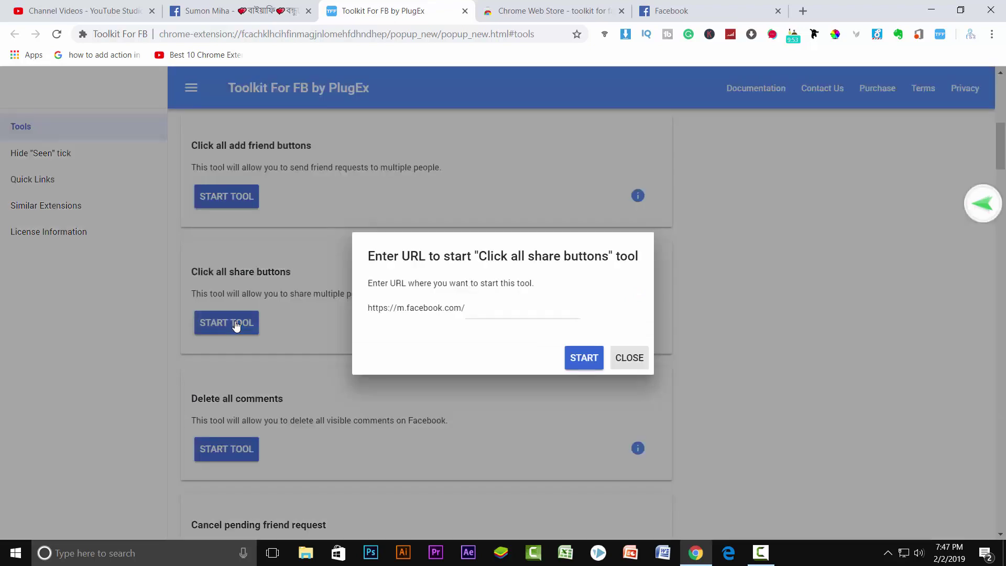
Switch to the open Facebook post and go from it to the Facebook home feed.
{"action": "left_click", "coordinate": [247, 10]}
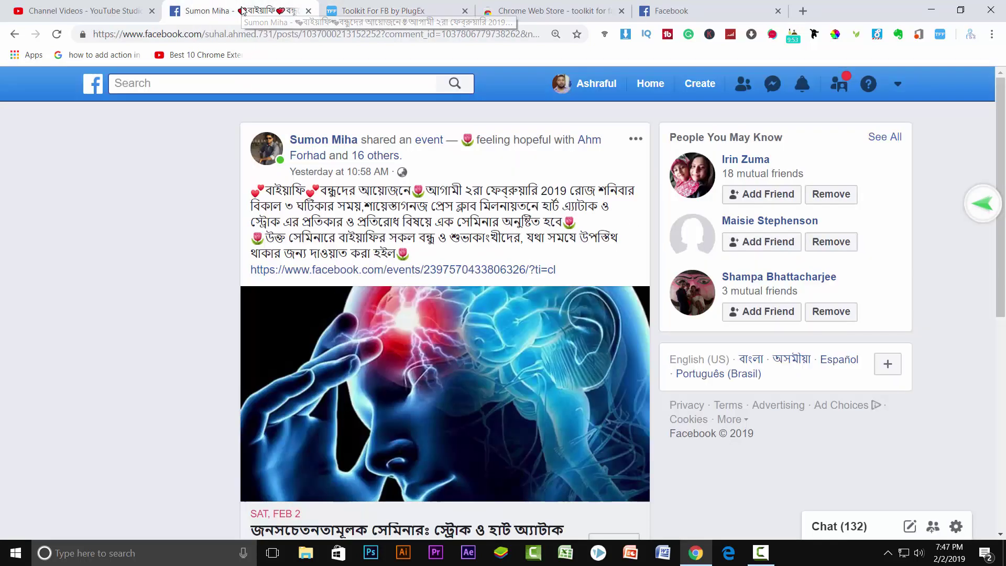
{"action": "scroll", "coordinate": [701, 386], "scroll_direction": "down", "scroll_amount": 5}
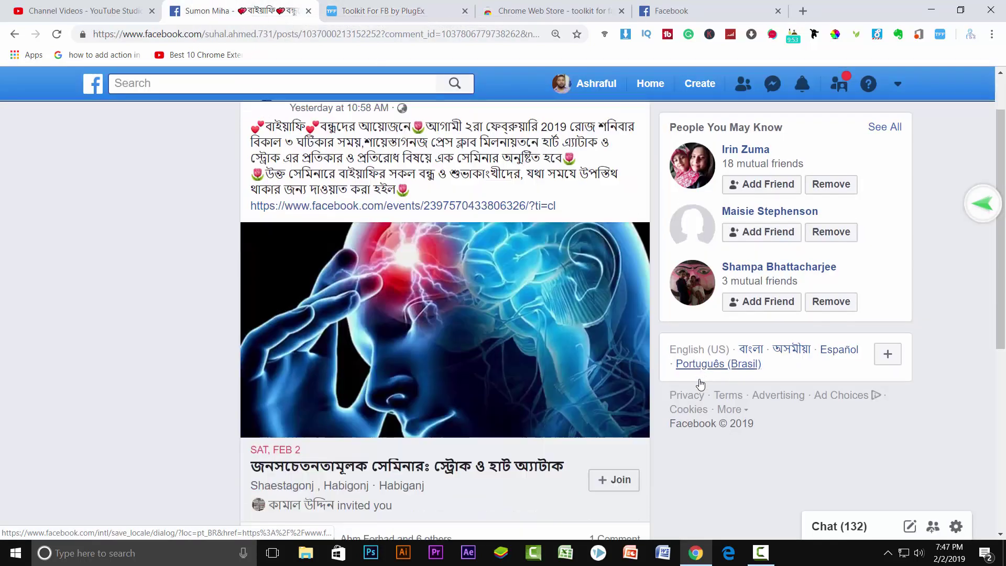
{"action": "left_click", "coordinate": [659, 93]}
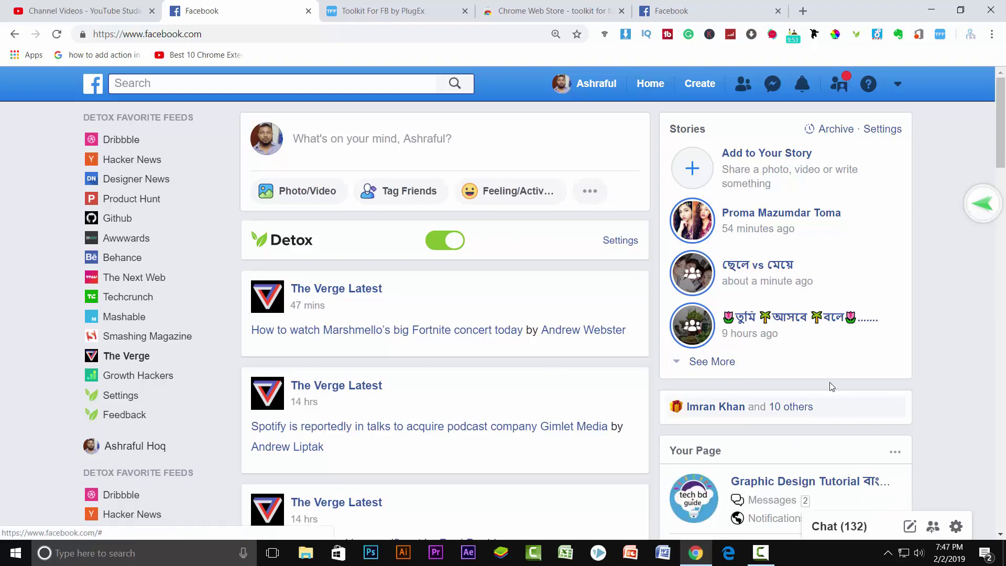
Open the Graphic Design Tutorial page from the Facebook home feed and copy its web address.
{"action": "scroll", "coordinate": [872, 441], "scroll_direction": "down", "scroll_amount": 4}
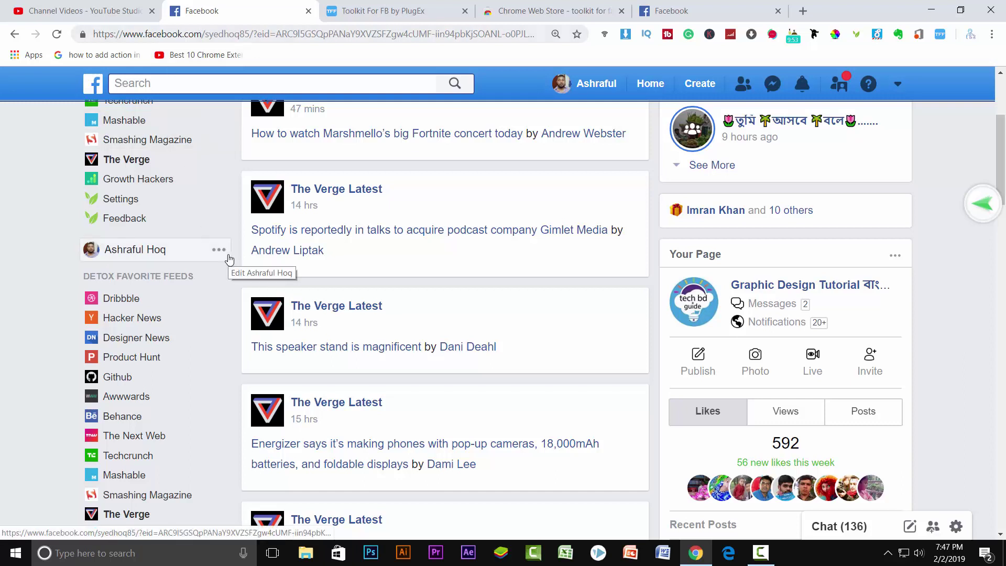
{"action": "left_click", "coordinate": [229, 259]}
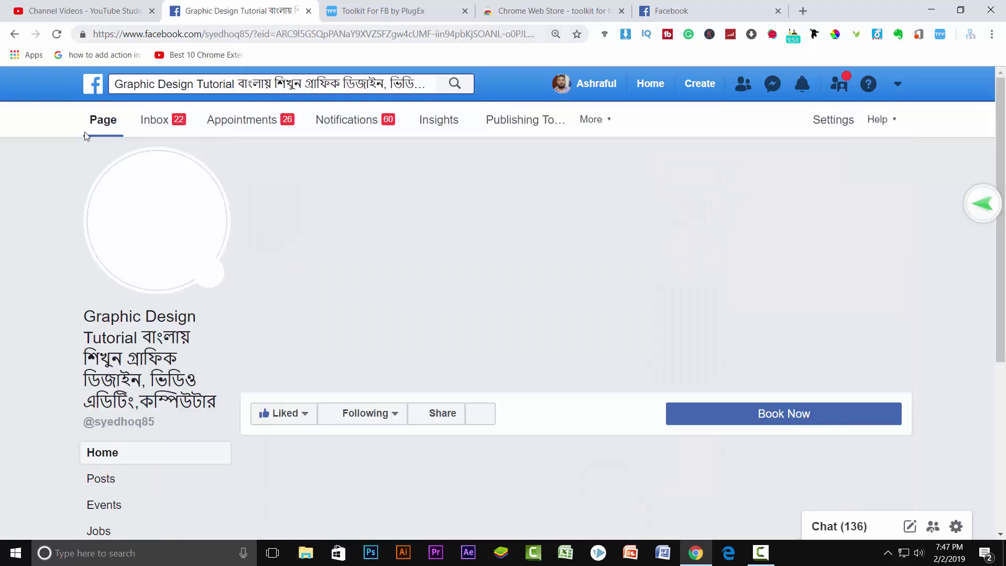
{"action": "left_click", "coordinate": [105, 127]}
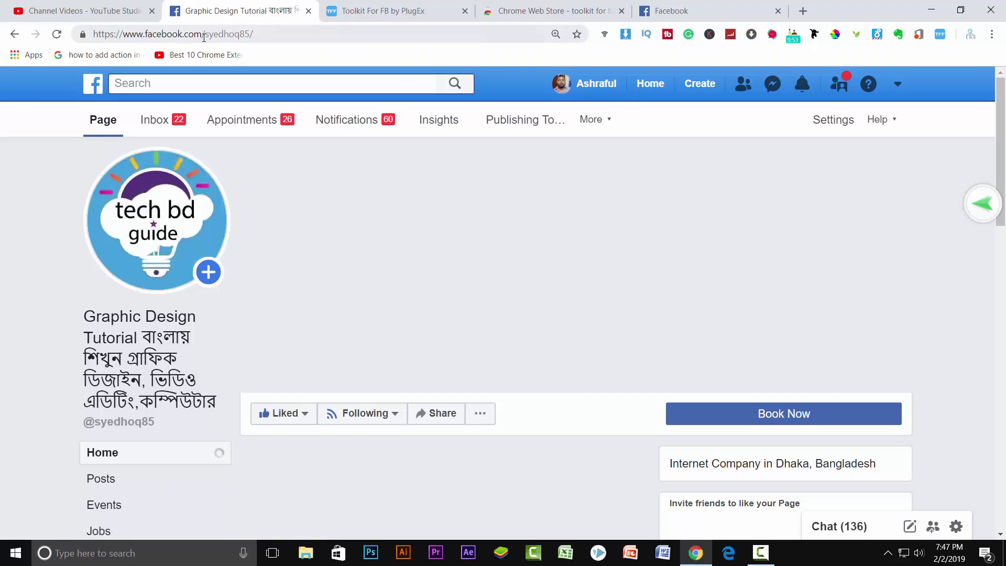
{"action": "left_click", "coordinate": [223, 32]}
{"action": "right_click", "coordinate": [204, 33]}
{"action": "left_click", "coordinate": [230, 82]}
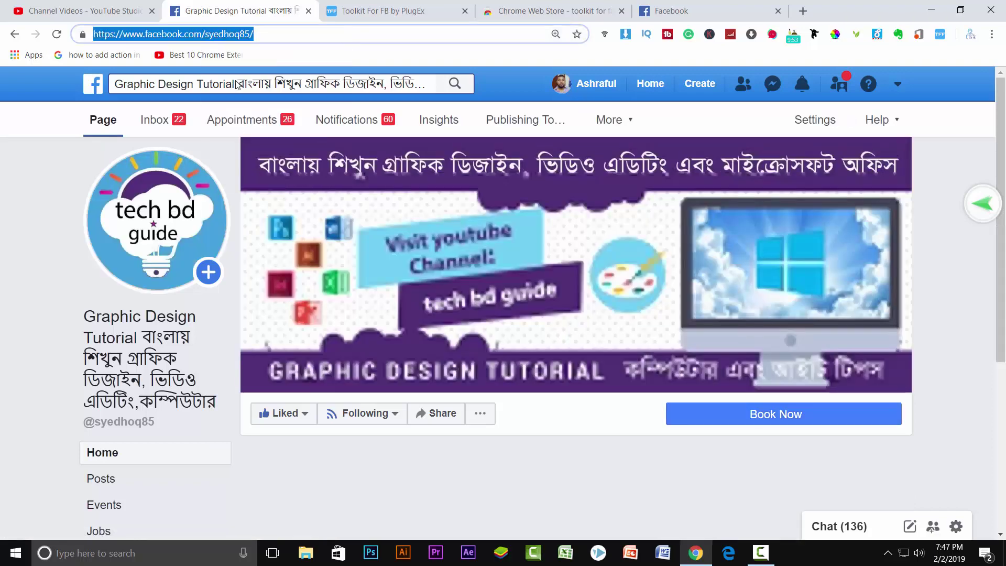
Return to Toolkit For FB and paste the copied page address as the start URL of the "Click all share buttons" tool.
{"action": "left_click", "coordinate": [701, 19]}
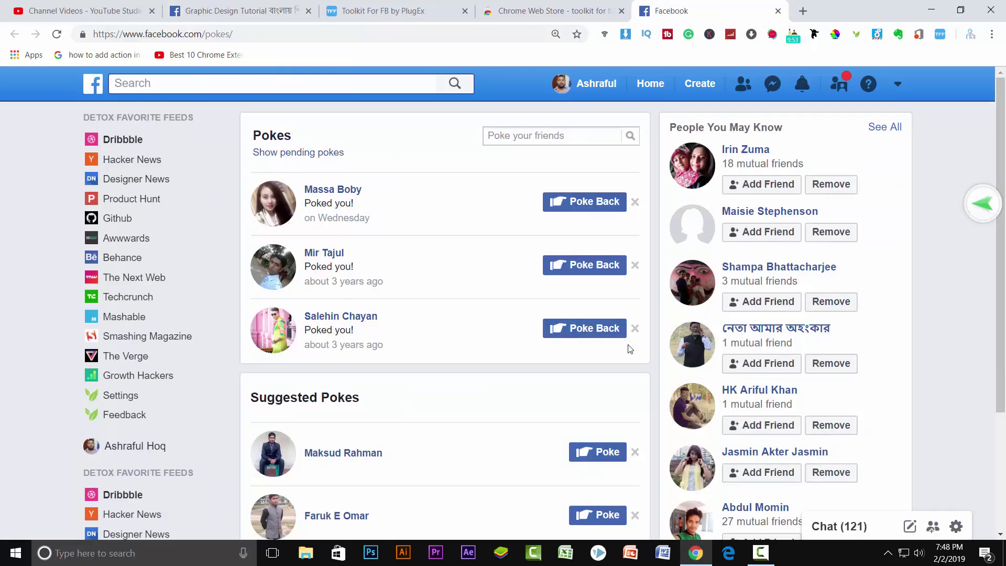
{"action": "left_click", "coordinate": [941, 35]}
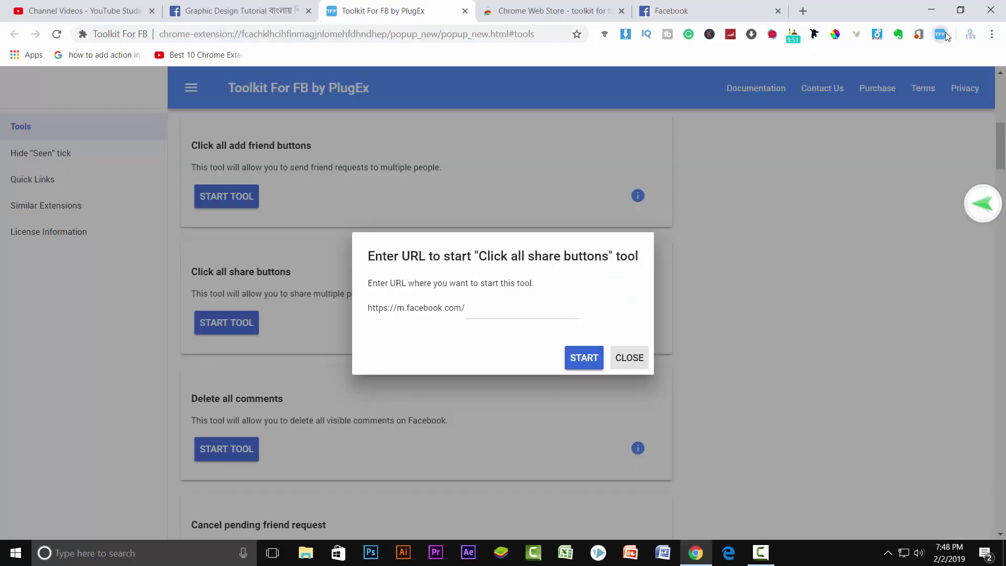
{"action": "left_click", "coordinate": [479, 308]}
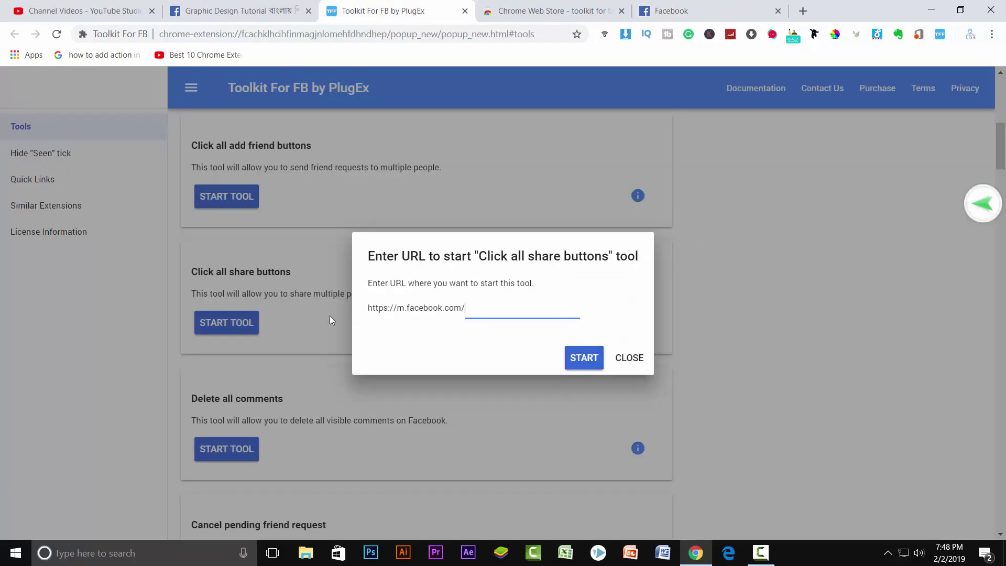
{"action": "key", "text": "ctrl+v"}
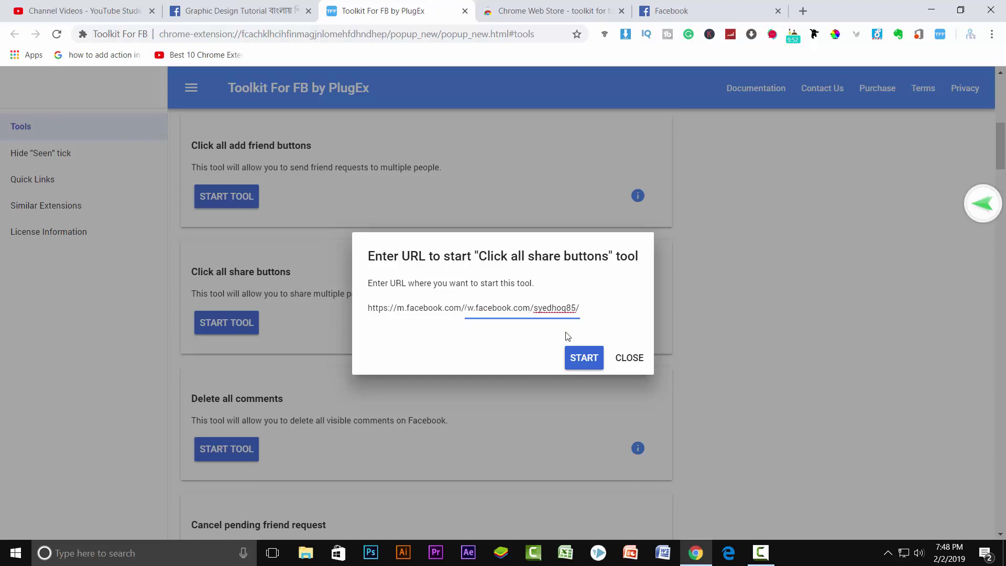
Trim the pasted address to the page's username only and launch the "Click all share buttons" tool on that page.
{"action": "key", "text": "Delete"}
{"action": "key", "text": "Delete"}
{"action": "key", "text": "Delete"}
{"action": "key", "text": "Delete"}
{"action": "key", "text": "Delete"}
{"action": "key", "text": "Delete"}
{"action": "key", "text": "Delete"}
{"action": "key", "text": "Delete"}
{"action": "key", "text": "Delete"}
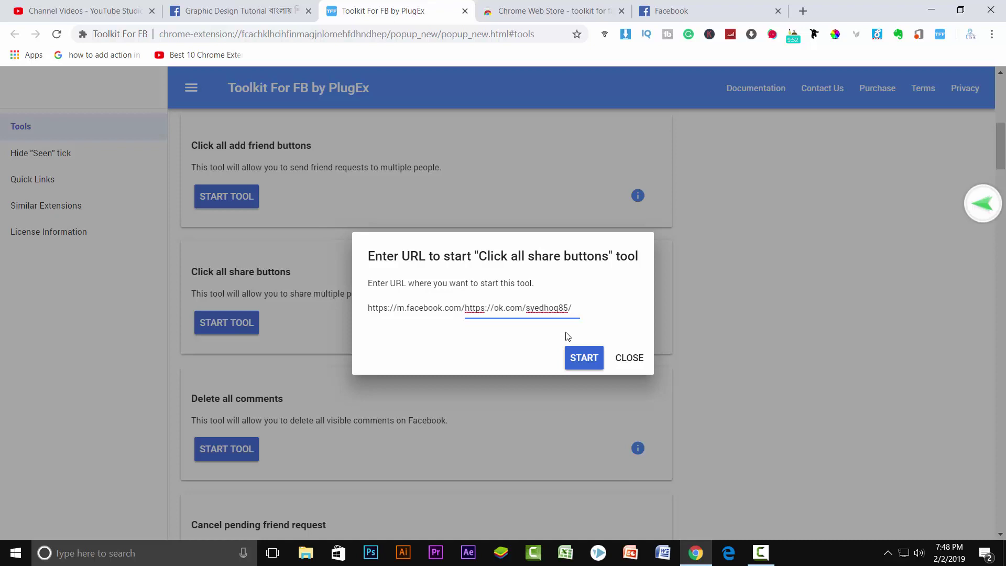
{"action": "key", "text": "Delete"}
{"action": "key", "text": "Delete"}
{"action": "key", "text": "Delete"}
{"action": "key", "text": "Delete"}
{"action": "key", "text": "Delete"}
{"action": "key", "text": "Delete"}
{"action": "key", "text": "Delete"}
{"action": "key", "text": "Delete"}
{"action": "key", "text": "Delete"}
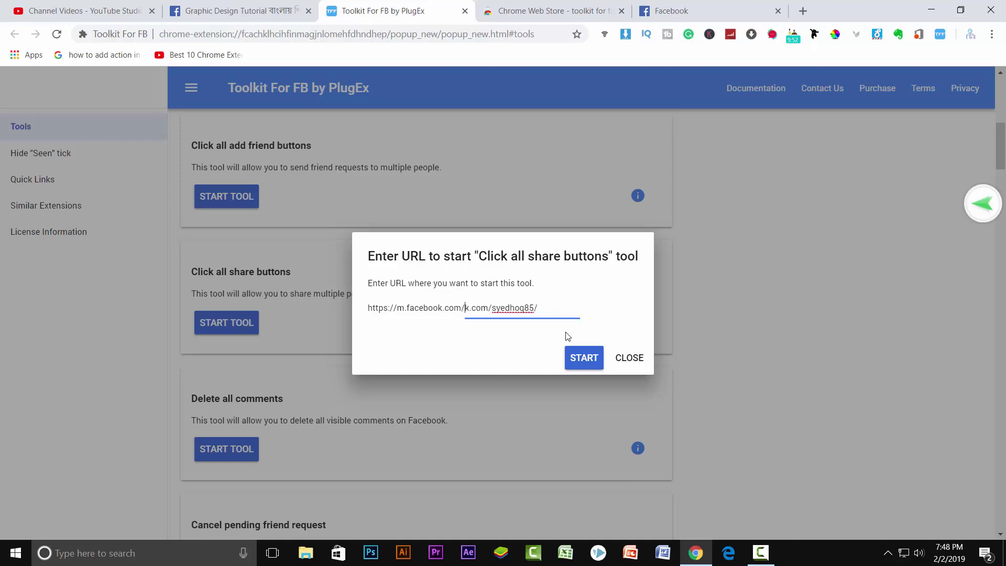
{"action": "key", "text": "Delete"}
{"action": "key", "text": "Delete"}
{"action": "key", "text": "Delete"}
{"action": "key", "text": "Delete"}
{"action": "key", "text": "Delete"}
{"action": "key", "text": "Delete"}
{"action": "left_click", "coordinate": [580, 358]}
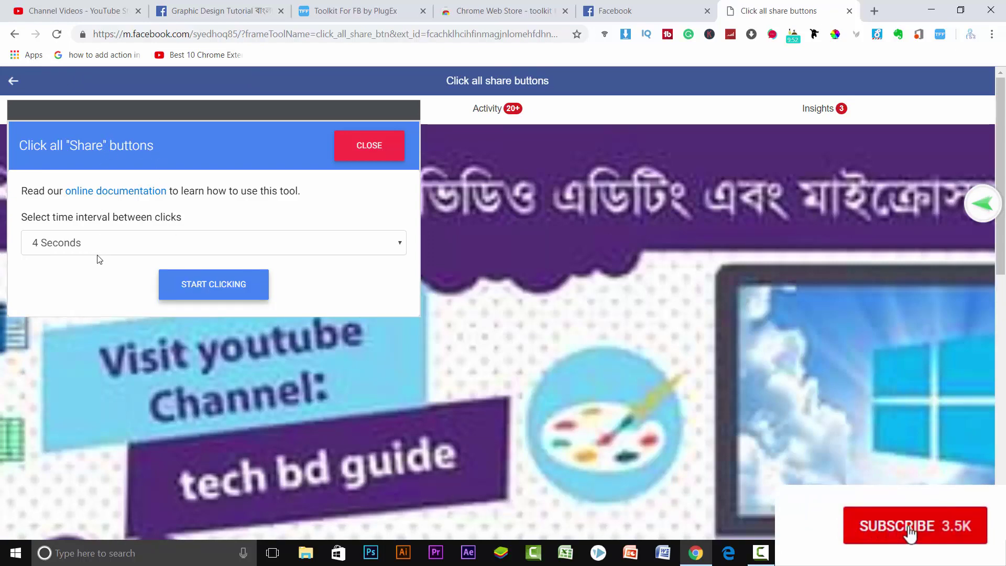
Run the automatic share clicking on the page with the 4 Seconds interval.
{"action": "left_click", "coordinate": [195, 288]}
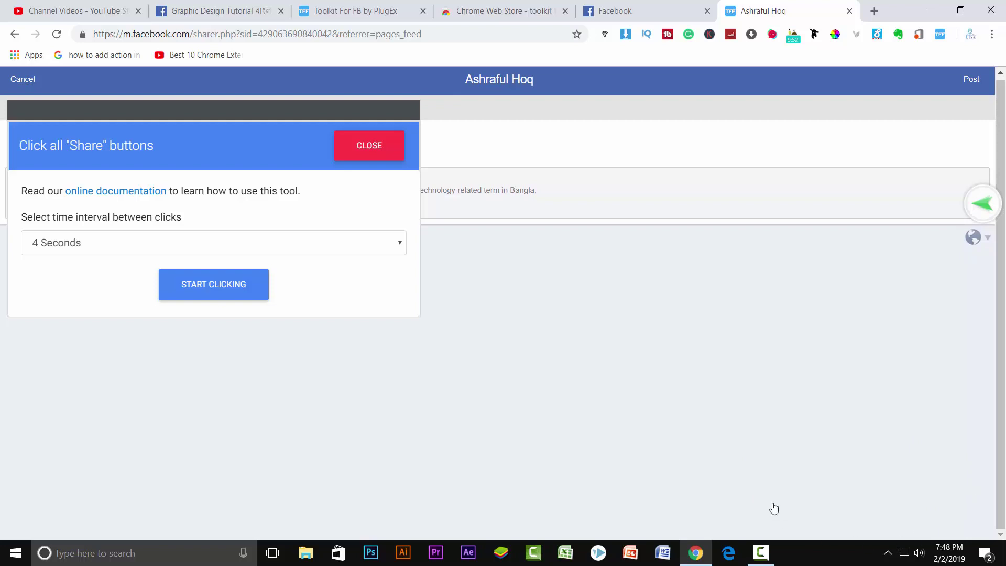
{"action": "left_click", "coordinate": [234, 291]}
{"action": "left_click", "coordinate": [216, 283]}
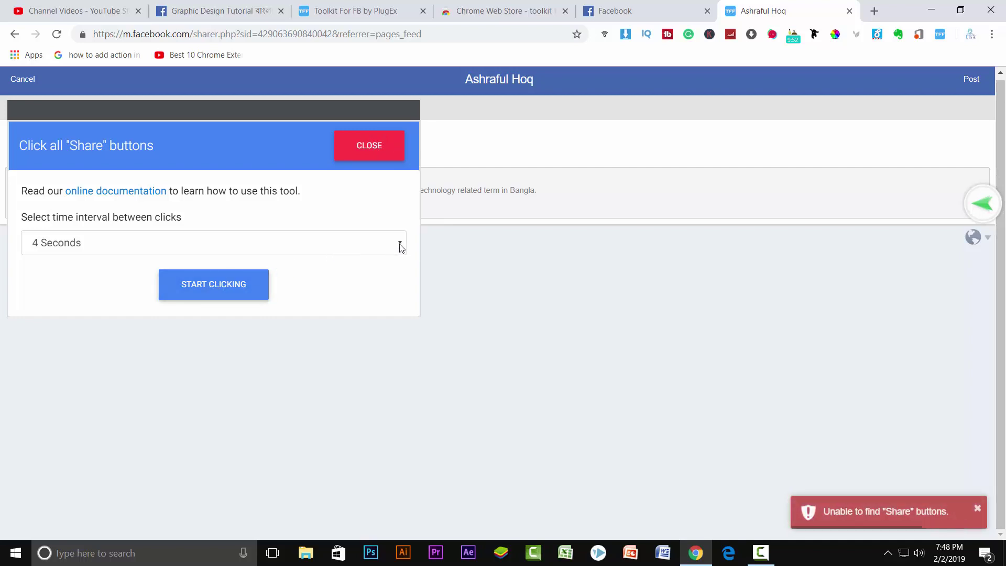
Set the interval between clicks to 10 Seconds, try the share clicking again, and close the tool.
{"action": "left_click", "coordinate": [402, 248]}
{"action": "left_click", "coordinate": [129, 337]}
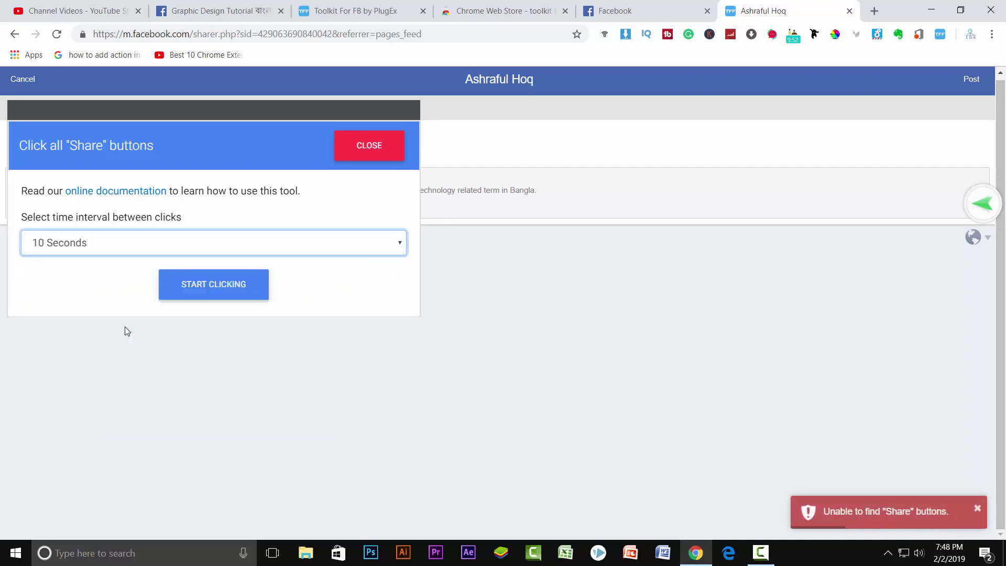
{"action": "left_click", "coordinate": [194, 288]}
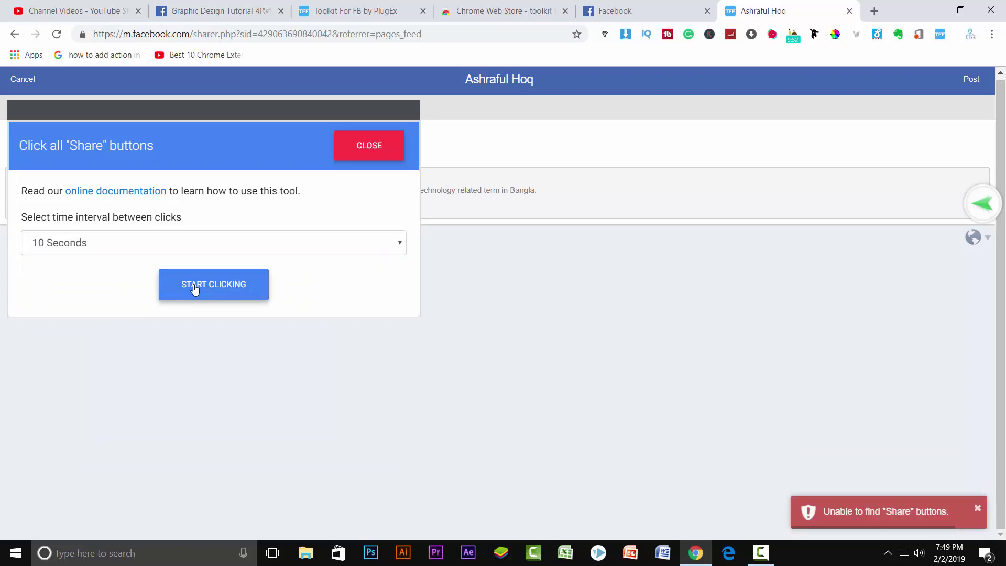
{"action": "left_click", "coordinate": [978, 510]}
{"action": "left_click", "coordinate": [378, 147]}
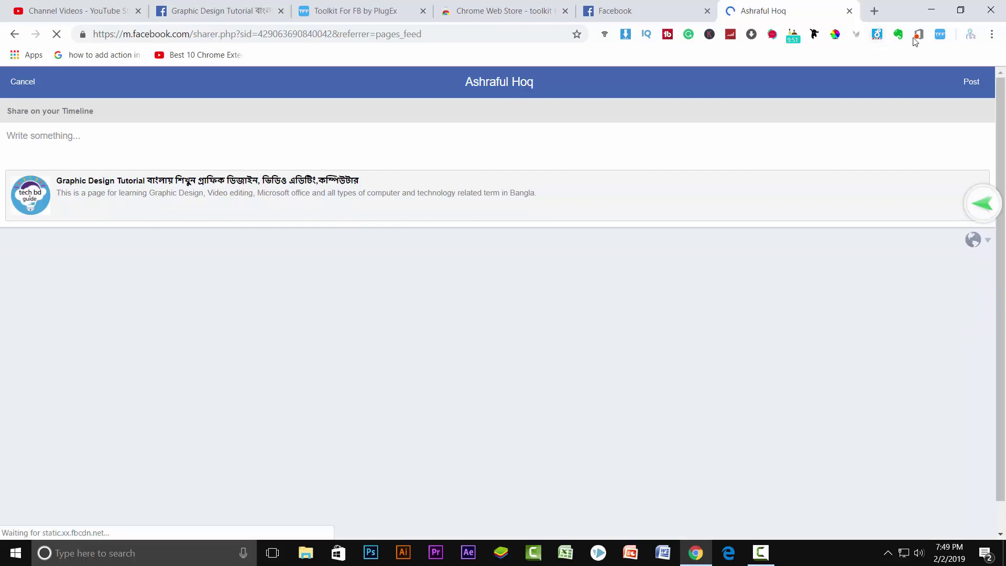
Return to the Toolkit For FB tool list, dismiss the share prompt, and launch the tool that gets friends' public phone numbers.
{"action": "left_click", "coordinate": [941, 35]}
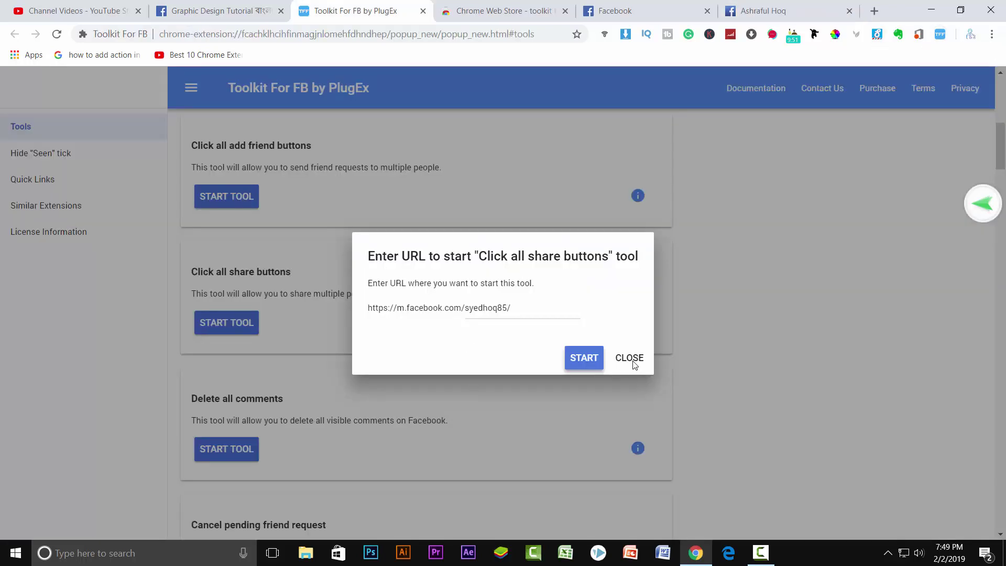
{"action": "left_click", "coordinate": [653, 333]}
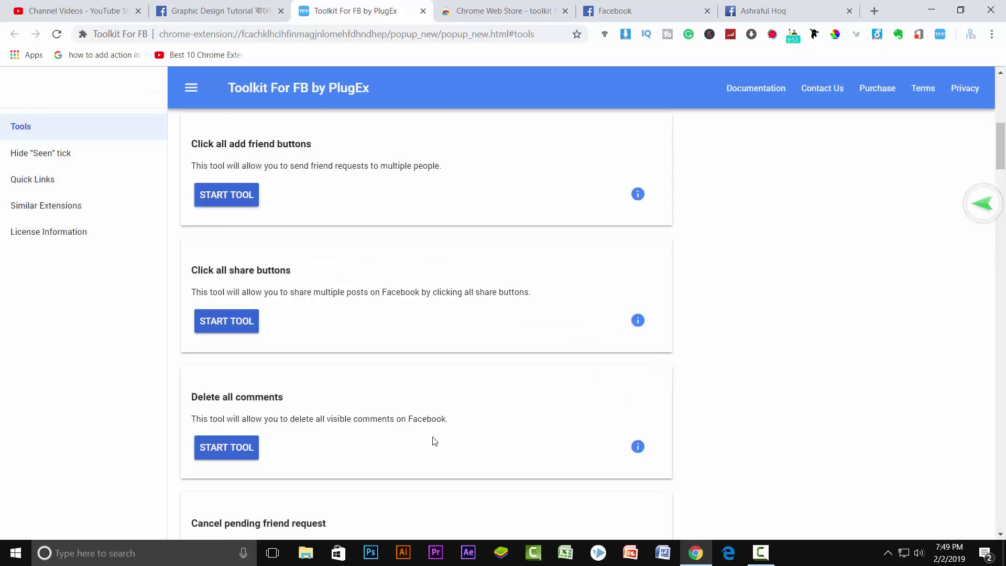
{"action": "scroll", "coordinate": [433, 440], "scroll_direction": "down", "scroll_amount": 2}
{"action": "scroll", "coordinate": [430, 447], "scroll_direction": "down", "scroll_amount": 2}
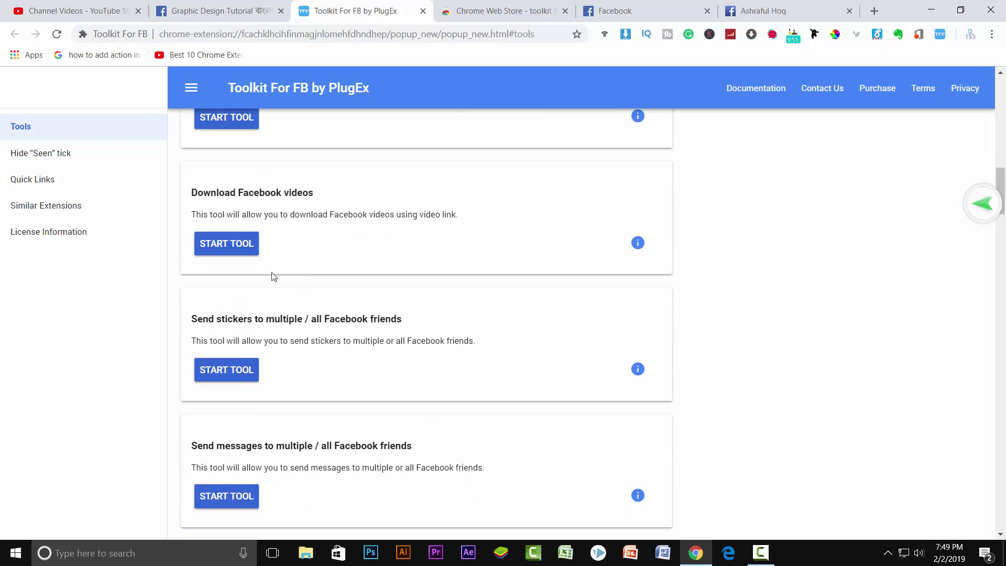
{"action": "scroll", "coordinate": [411, 425], "scroll_direction": "down", "scroll_amount": 3}
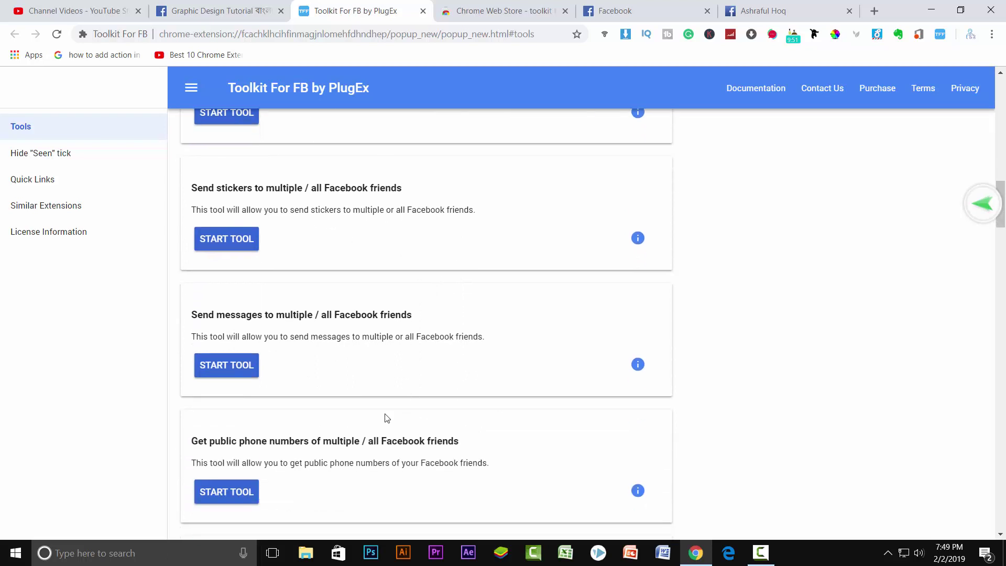
{"action": "scroll", "coordinate": [307, 396], "scroll_direction": "down", "scroll_amount": 3}
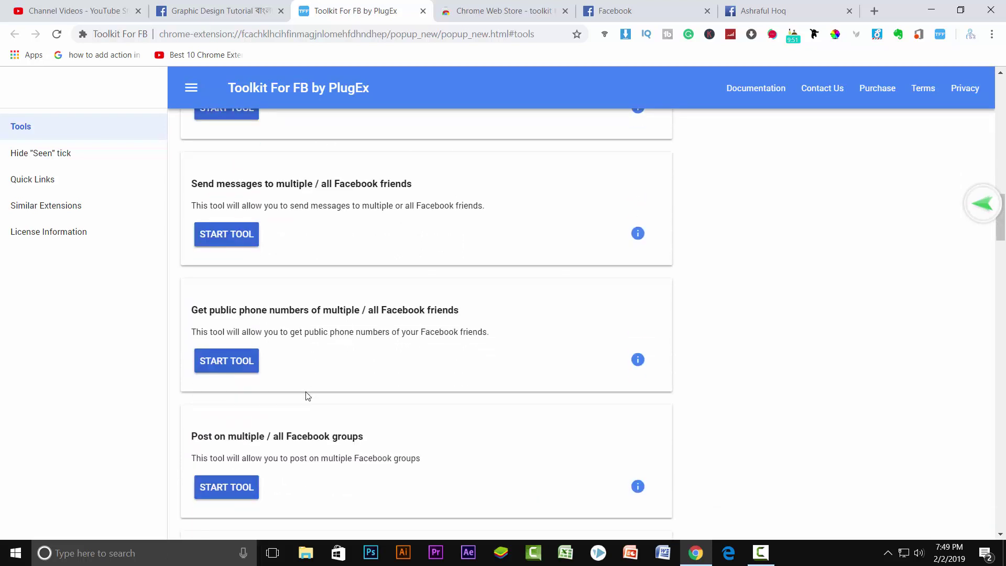
{"action": "scroll", "coordinate": [307, 395], "scroll_direction": "down", "scroll_amount": 3}
{"action": "scroll", "coordinate": [307, 396], "scroll_direction": "up", "scroll_amount": 1}
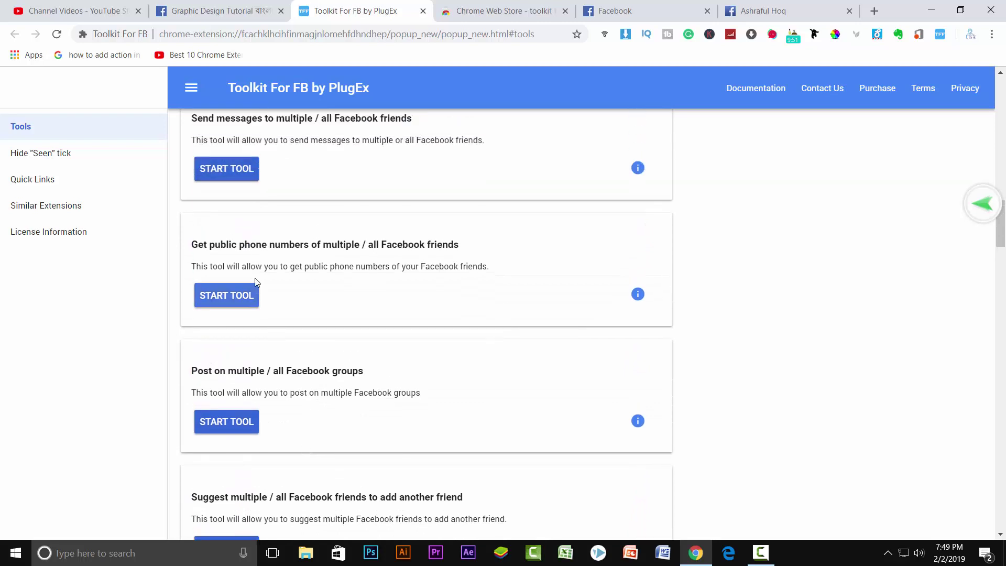
{"action": "left_click", "coordinate": [222, 294]}
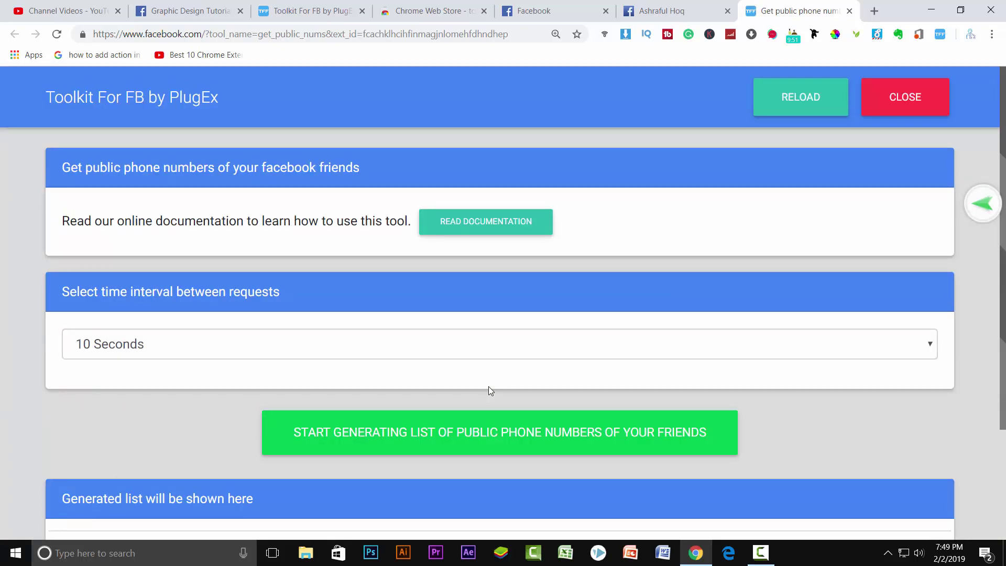
Start generating the list of friends' public phone numbers with the 10 Seconds interval and check the generated list.
{"action": "scroll", "coordinate": [488, 385], "scroll_direction": "down", "scroll_amount": 2}
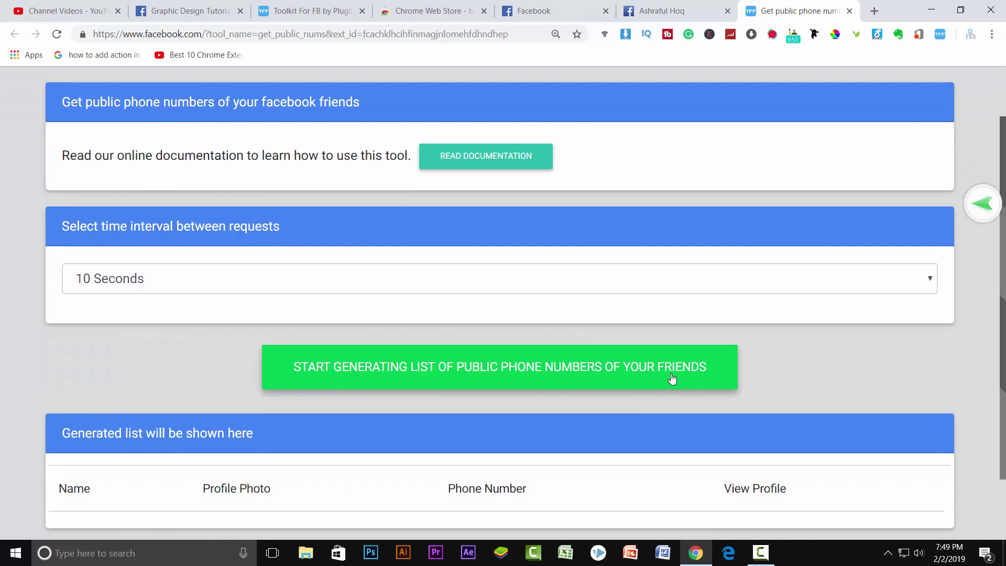
{"action": "left_click", "coordinate": [577, 375]}
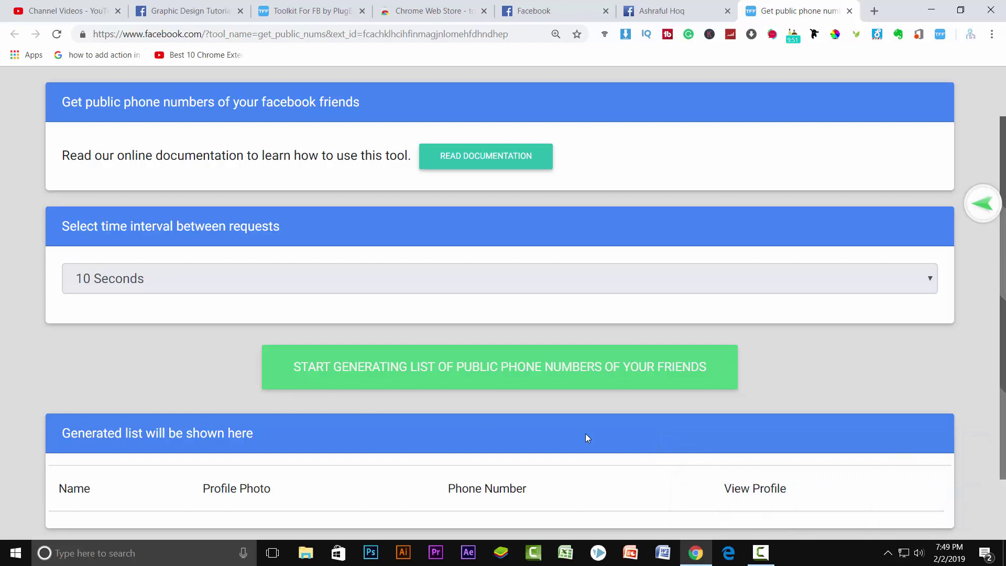
{"action": "scroll", "coordinate": [586, 434], "scroll_direction": "down", "scroll_amount": 2}
{"action": "scroll", "coordinate": [587, 438], "scroll_direction": "up", "scroll_amount": 1}
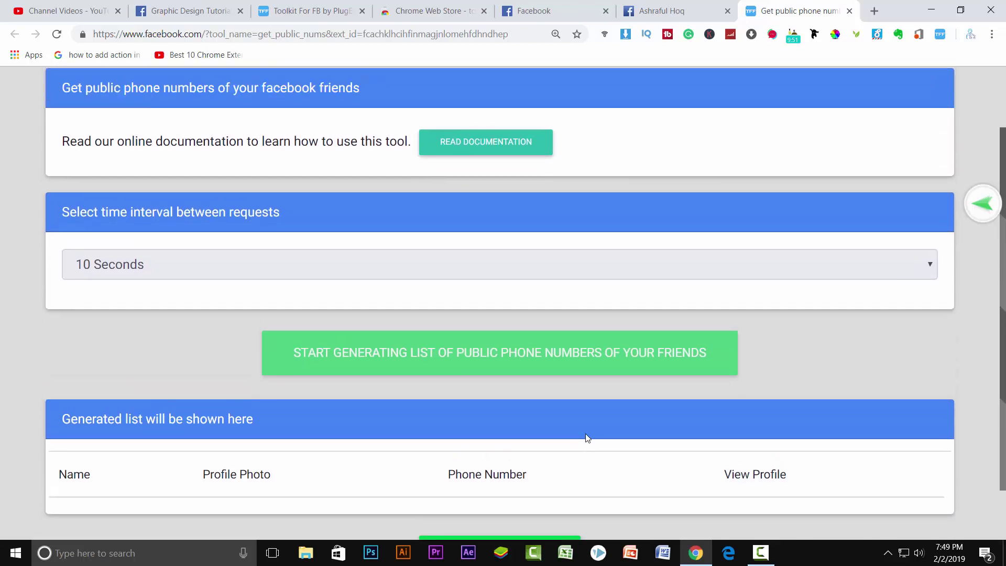
{"action": "scroll", "coordinate": [587, 438], "scroll_direction": "down", "scroll_amount": 1}
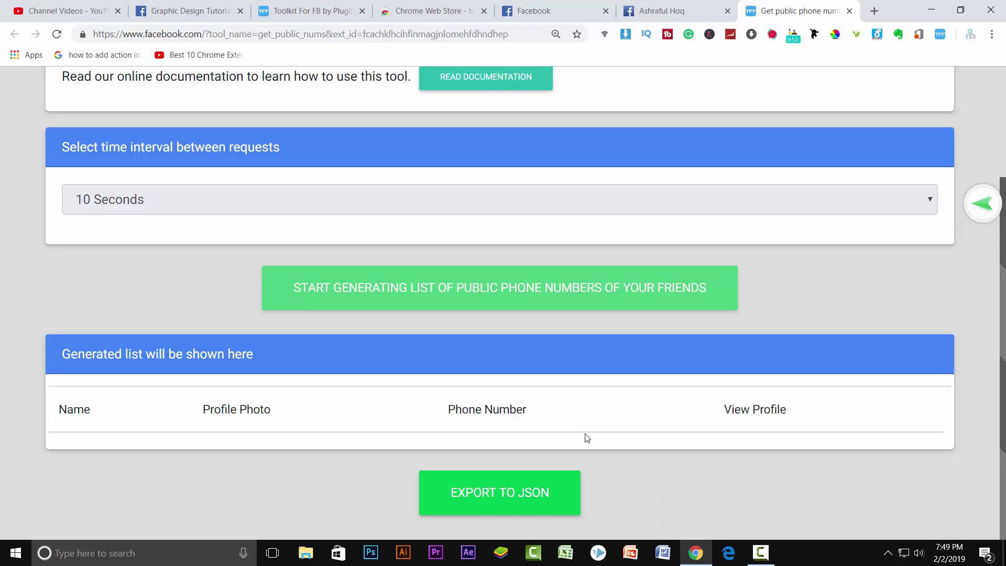
{"action": "scroll", "coordinate": [587, 438], "scroll_direction": "up", "scroll_amount": 3}
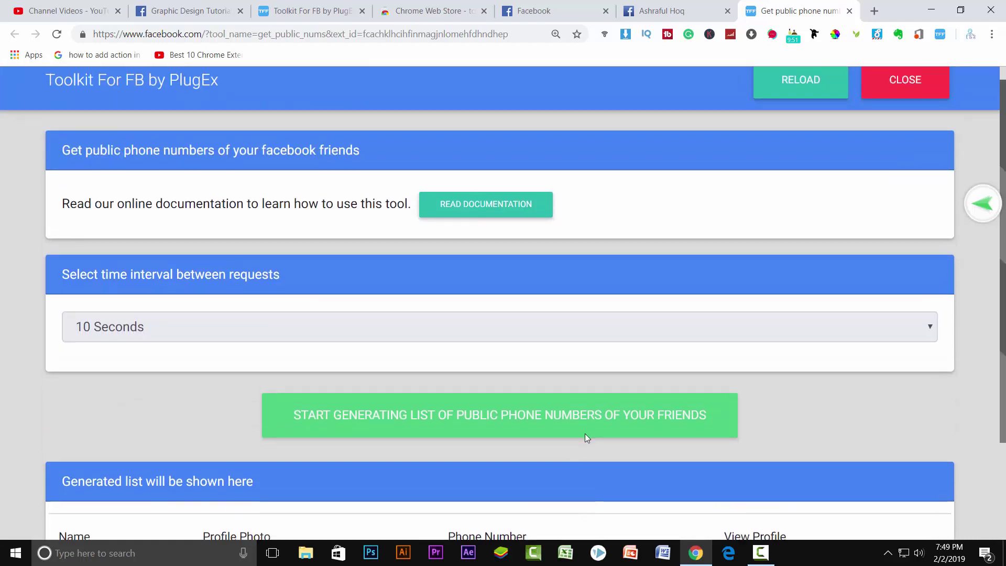
{"action": "scroll", "coordinate": [587, 438], "scroll_direction": "down", "scroll_amount": 3}
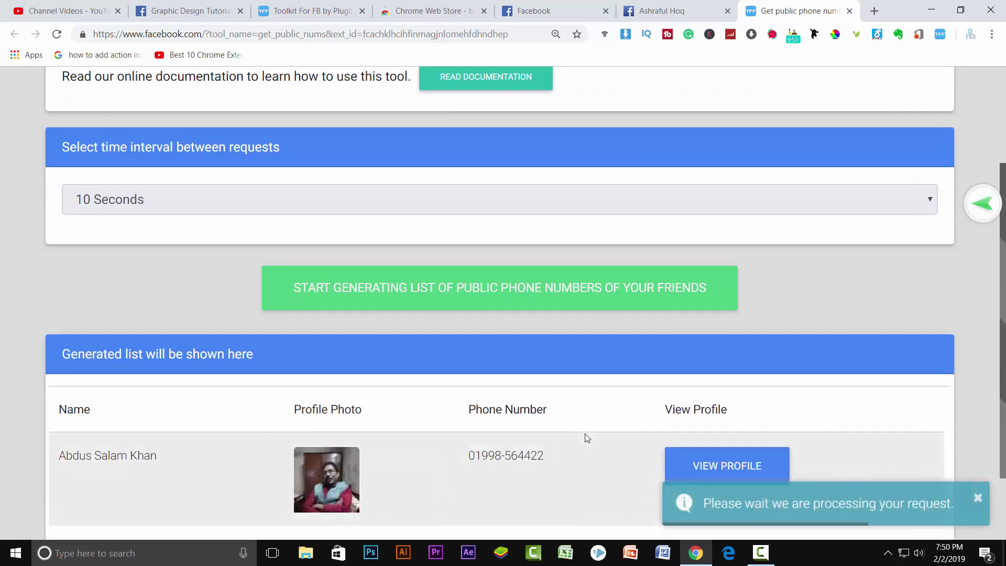
{"action": "scroll", "coordinate": [586, 438], "scroll_direction": "down", "scroll_amount": 2}
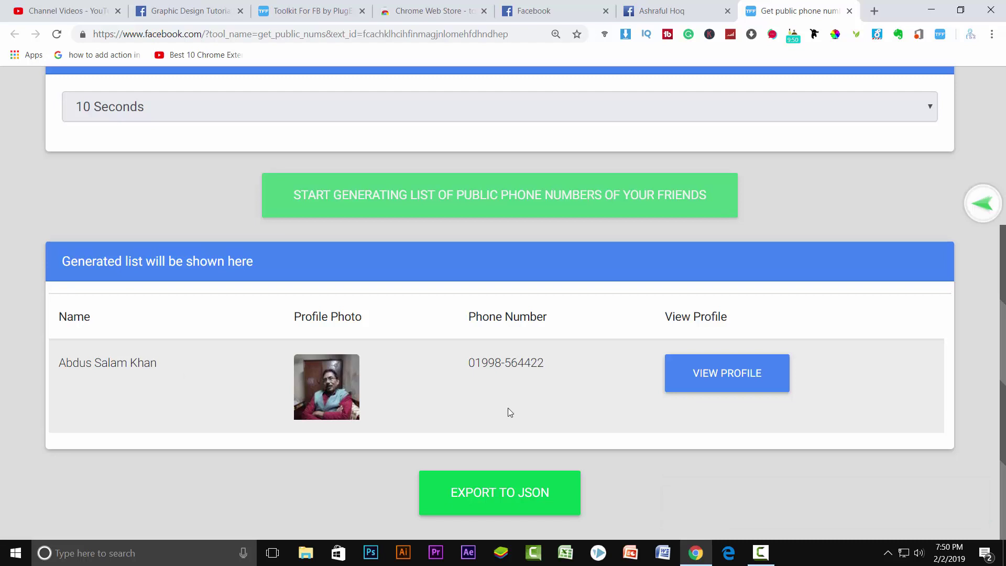
Try exporting the generated list of friends' public phone numbers to JSON and check the list for further entries.
{"action": "left_click", "coordinate": [550, 498]}
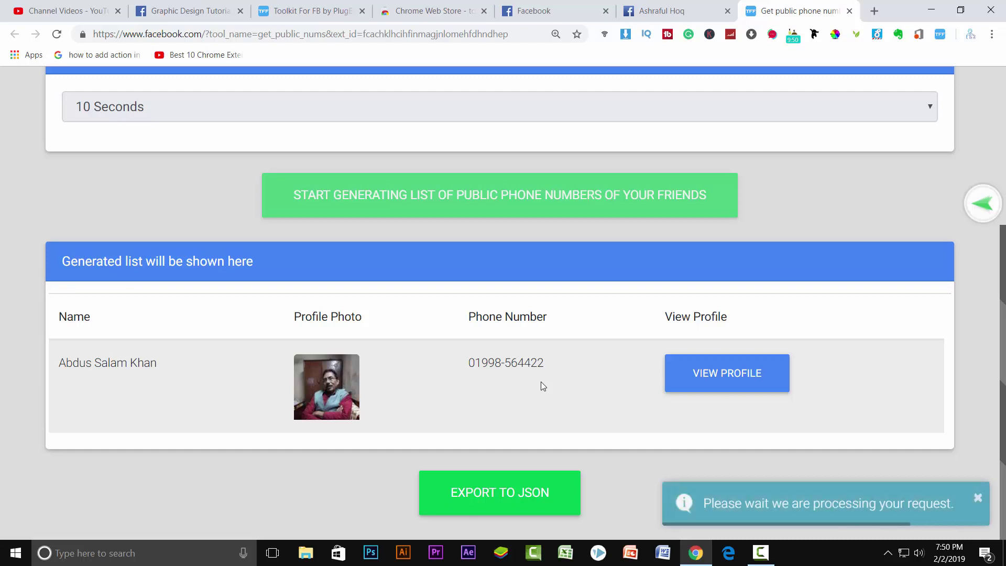
{"action": "scroll", "coordinate": [499, 488], "scroll_direction": "down", "scroll_amount": 2}
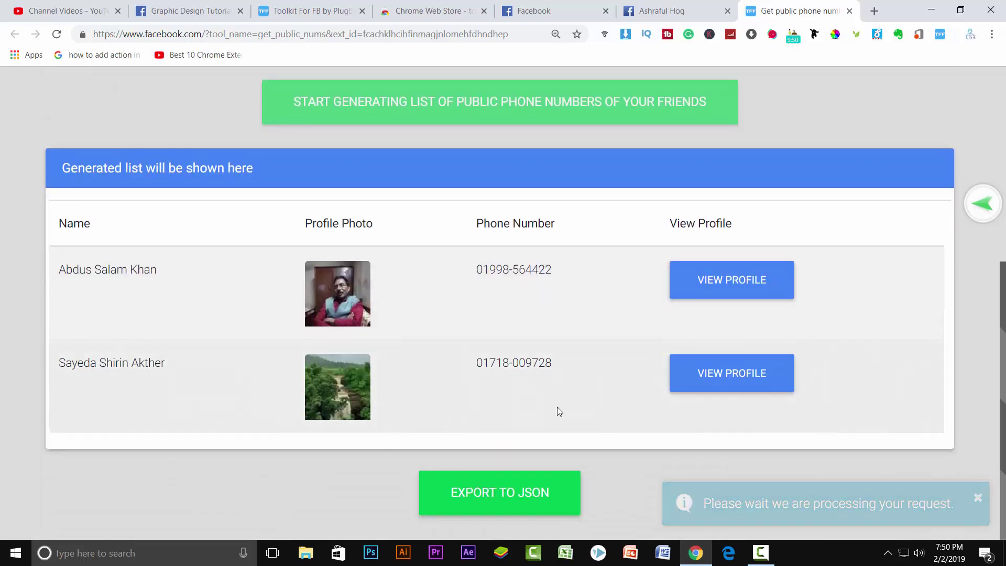
{"action": "scroll", "coordinate": [557, 407], "scroll_direction": "up", "scroll_amount": 1}
{"action": "scroll", "coordinate": [555, 407], "scroll_direction": "down", "scroll_amount": 2}
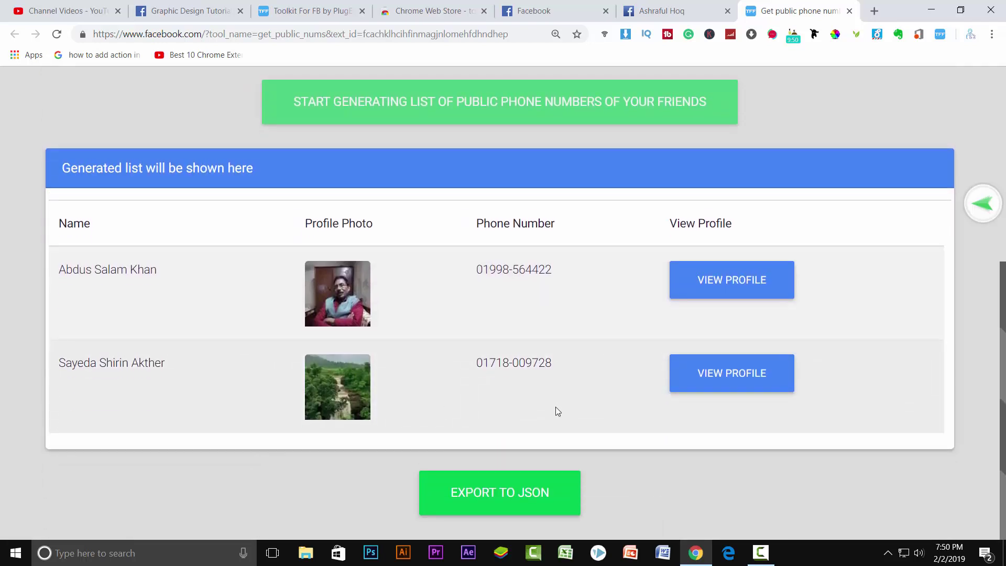
{"action": "scroll", "coordinate": [555, 408], "scroll_direction": "up", "scroll_amount": 6}
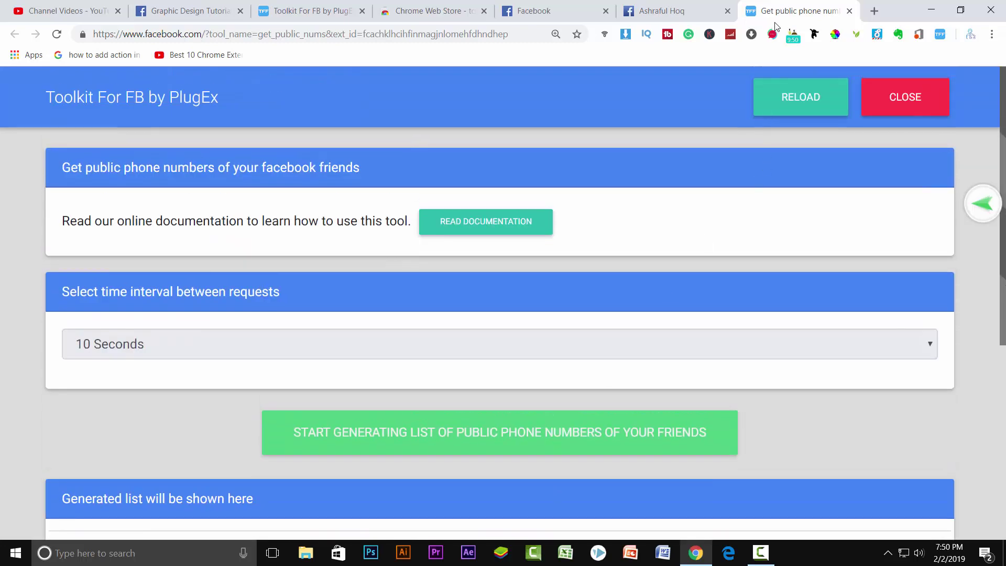
Close the phone number tool, leaving the site, and launch the Unlike multiple / all Facebook pages tool from the Toolkit For FB list.
{"action": "left_click", "coordinate": [849, 11]}
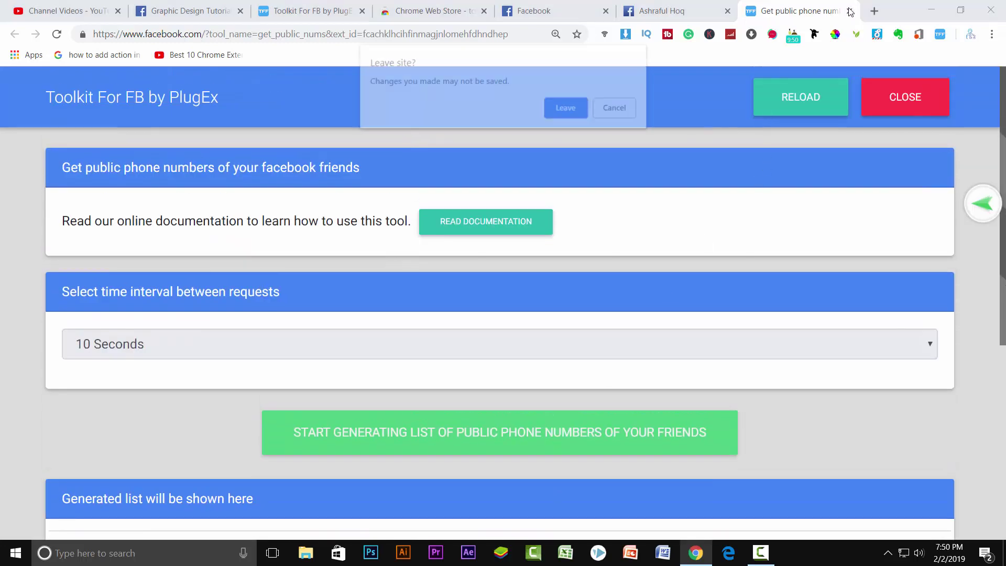
{"action": "left_click", "coordinate": [571, 108]}
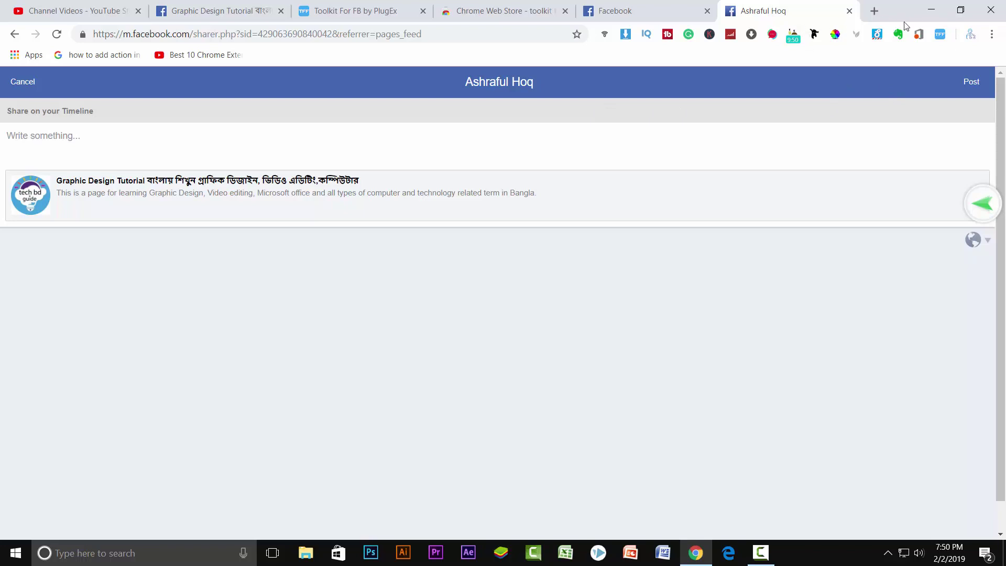
{"action": "left_click", "coordinate": [940, 35]}
{"action": "scroll", "coordinate": [440, 402], "scroll_direction": "down", "scroll_amount": 4}
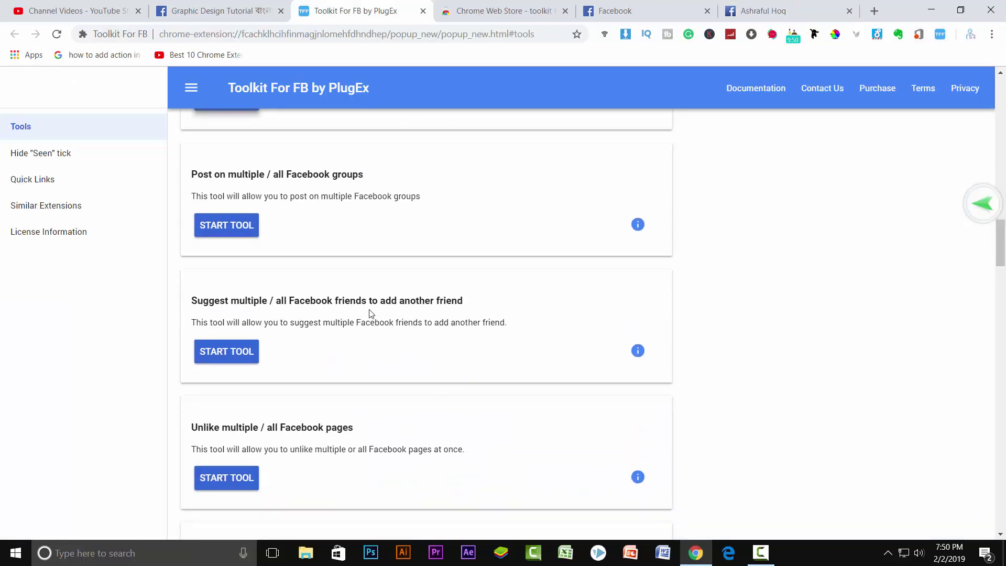
{"action": "scroll", "coordinate": [477, 433], "scroll_direction": "down", "scroll_amount": 4}
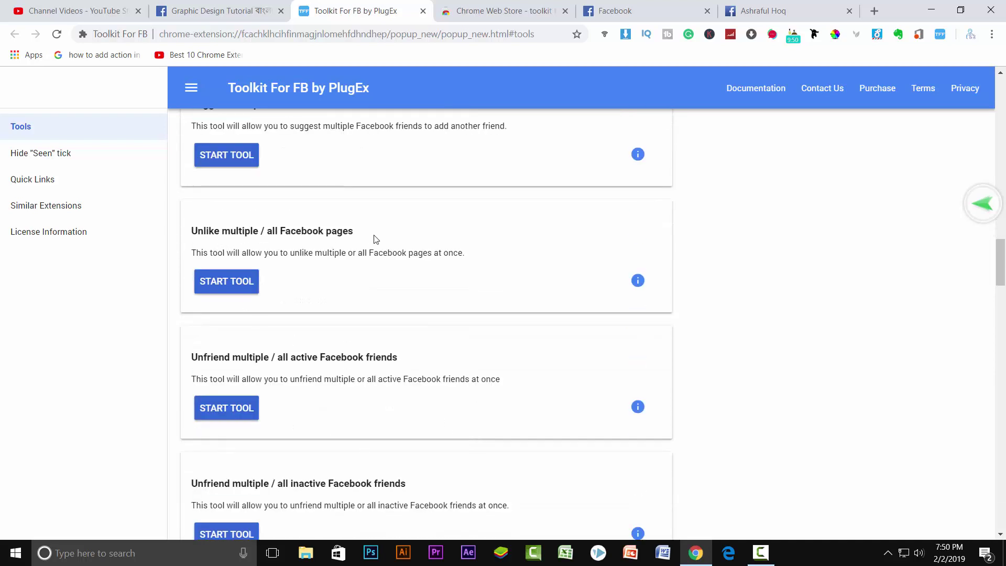
{"action": "left_click", "coordinate": [224, 280]}
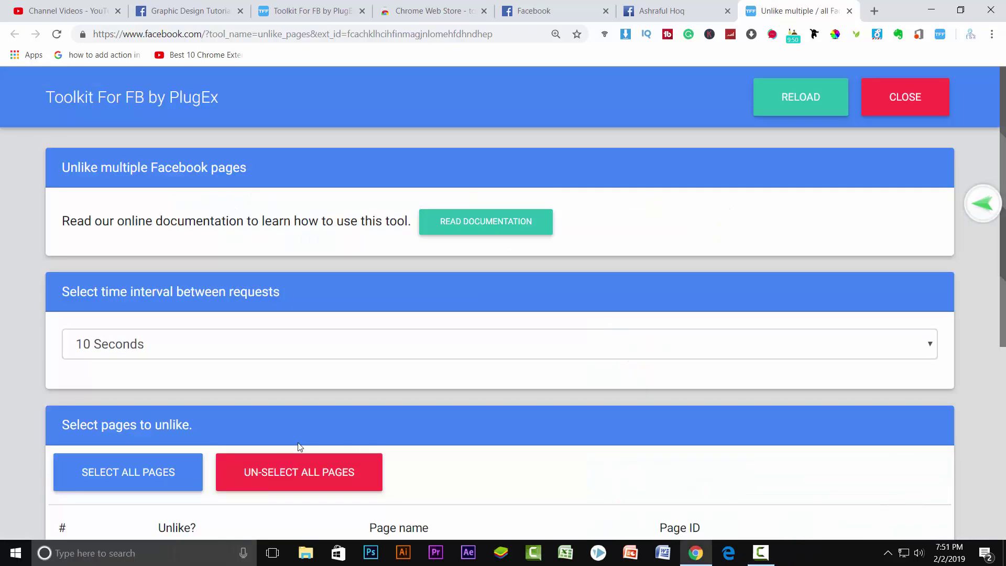
Examine the unlike tool's request interval setting, page selection options and the first pages in the list.
{"action": "scroll", "coordinate": [296, 442], "scroll_direction": "down", "scroll_amount": 3}
{"action": "scroll", "coordinate": [296, 446], "scroll_direction": "down", "scroll_amount": 1}
{"action": "scroll", "coordinate": [293, 446], "scroll_direction": "up", "scroll_amount": 1}
{"action": "scroll", "coordinate": [289, 446], "scroll_direction": "up", "scroll_amount": 1}
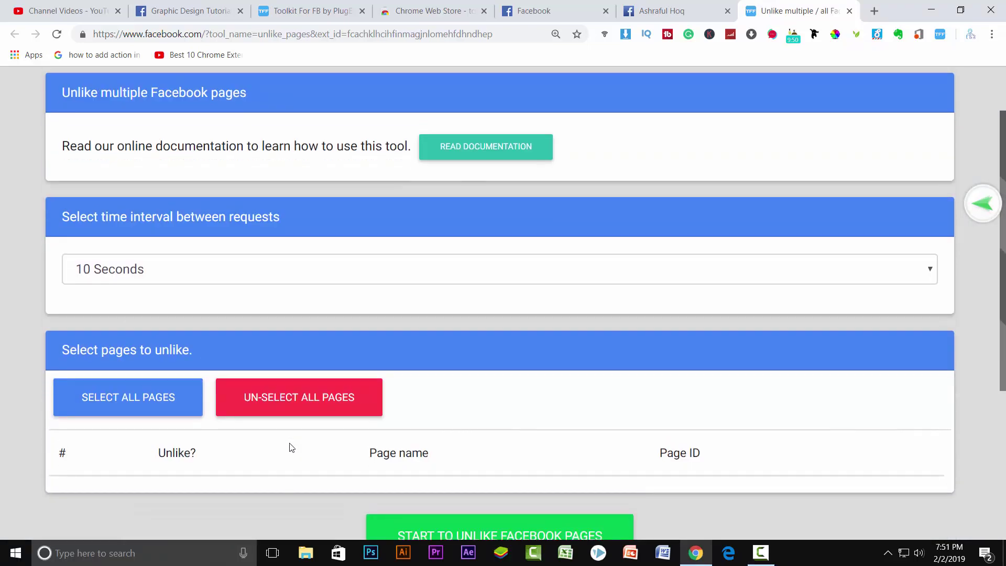
{"action": "scroll", "coordinate": [292, 447], "scroll_direction": "down", "scroll_amount": 4}
{"action": "scroll", "coordinate": [291, 447], "scroll_direction": "down", "scroll_amount": 1}
{"action": "scroll", "coordinate": [291, 447], "scroll_direction": "up", "scroll_amount": 2}
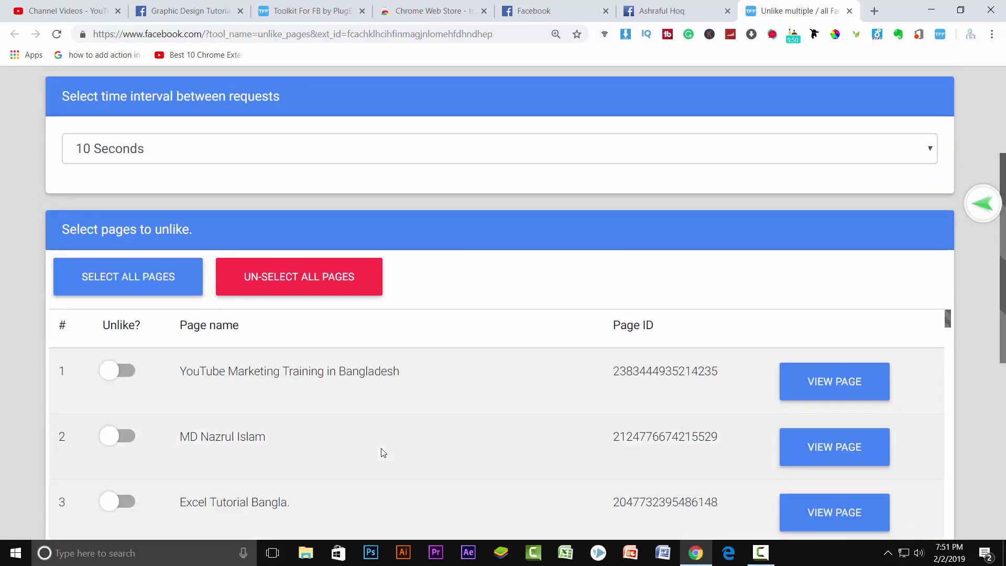
{"action": "scroll", "coordinate": [383, 451], "scroll_direction": "down", "scroll_amount": 2}
{"action": "scroll", "coordinate": [365, 463], "scroll_direction": "up", "scroll_amount": 3}
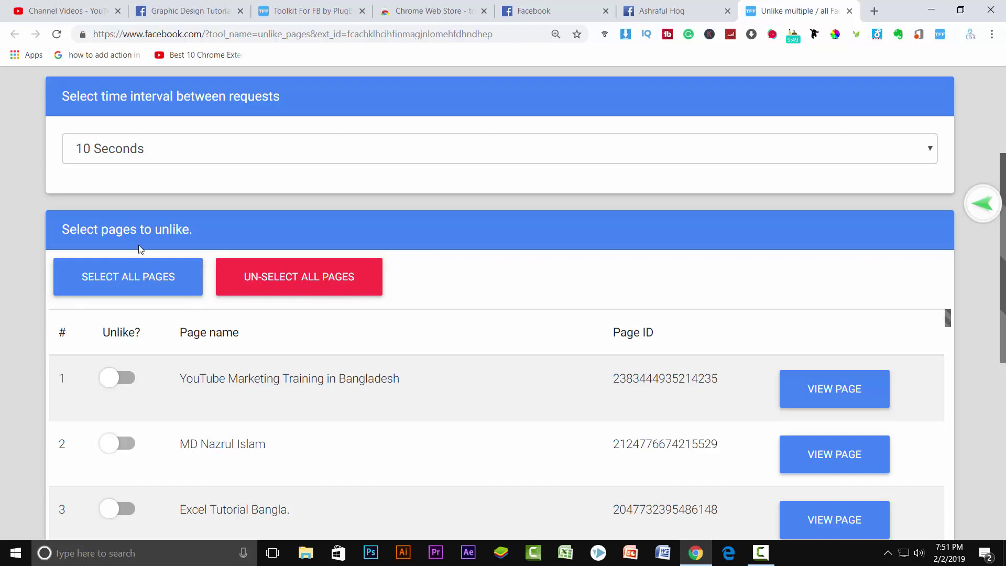
Look through the whole list of liked pages down to its last entries, the unlike start option and the event log.
{"action": "scroll", "coordinate": [382, 503], "scroll_direction": "down", "scroll_amount": 15}
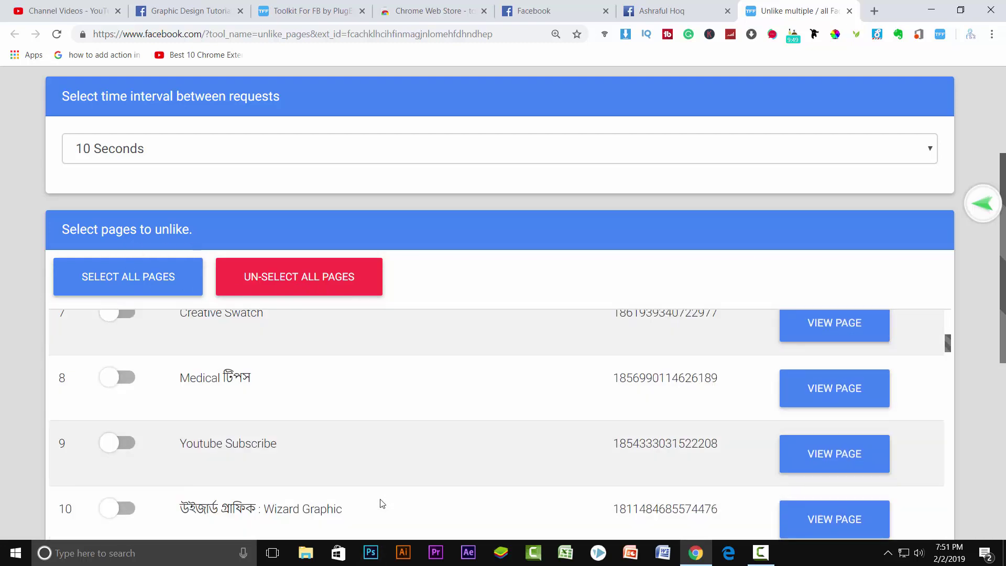
{"action": "scroll", "coordinate": [382, 504], "scroll_direction": "down", "scroll_amount": 20}
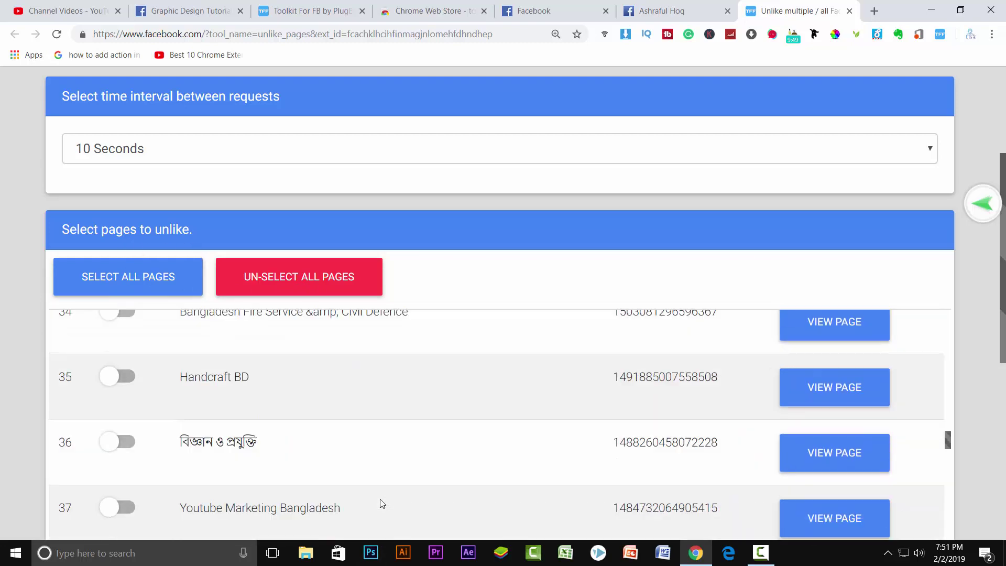
{"action": "scroll", "coordinate": [382, 503], "scroll_direction": "down", "scroll_amount": 20}
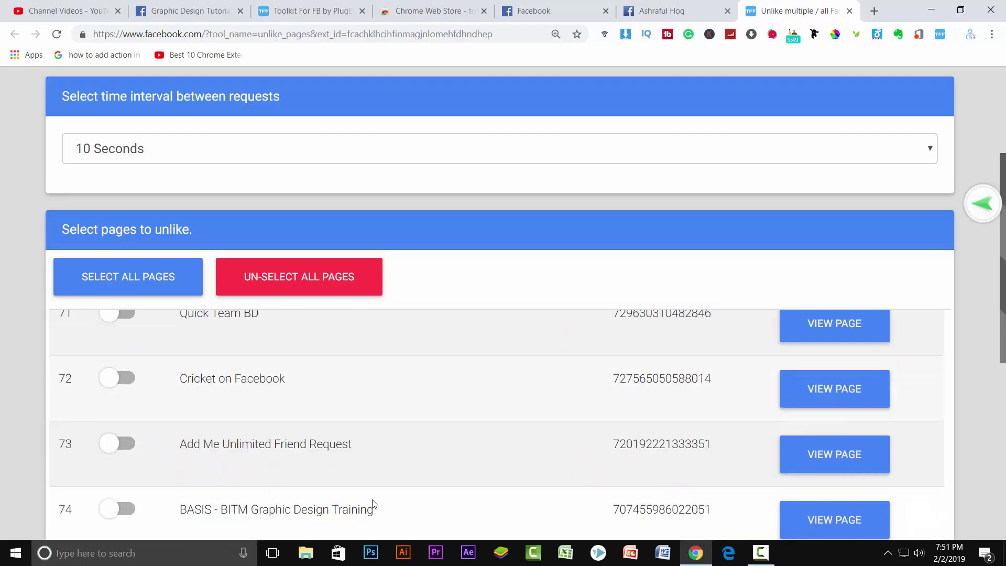
{"action": "scroll", "coordinate": [373, 503], "scroll_direction": "down", "scroll_amount": 2}
{"action": "scroll", "coordinate": [472, 476], "scroll_direction": "down", "scroll_amount": 8}
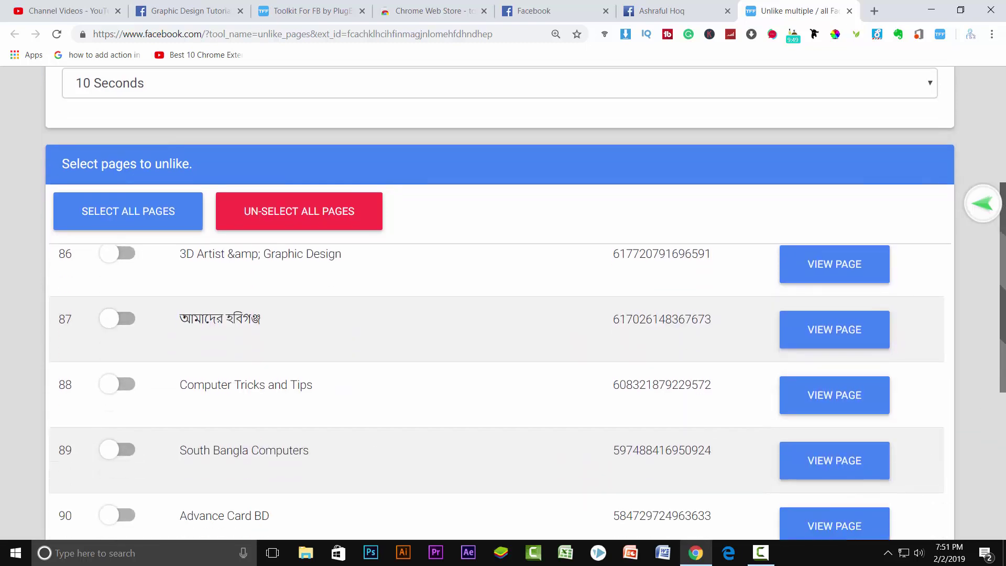
{"action": "scroll", "coordinate": [417, 159], "scroll_direction": "up", "scroll_amount": 1}
{"action": "scroll", "coordinate": [419, 157], "scroll_direction": "down", "scroll_amount": 1}
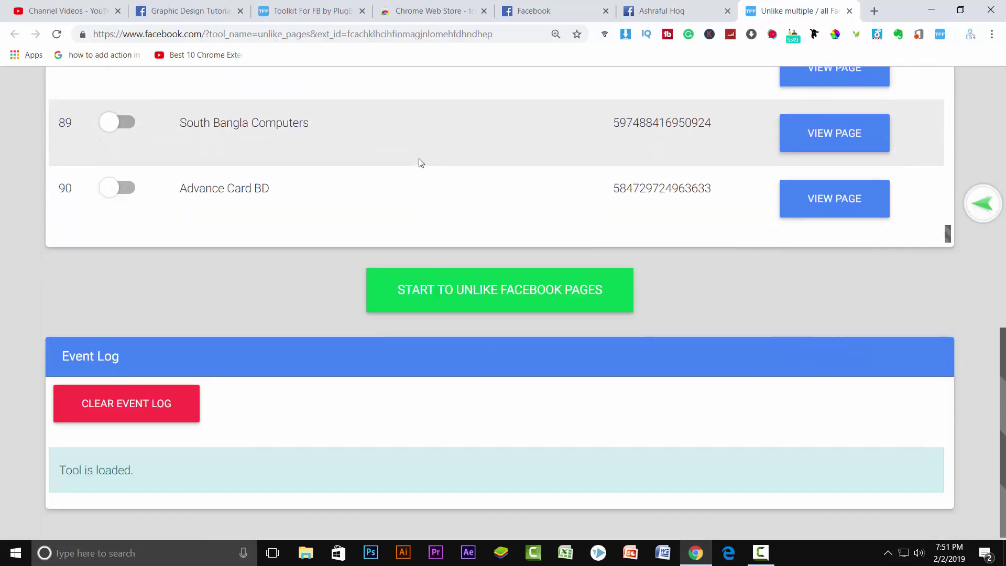
{"action": "scroll", "coordinate": [330, 296], "scroll_direction": "up", "scroll_amount": 3}
{"action": "scroll", "coordinate": [311, 344], "scroll_direction": "up", "scroll_amount": 1}
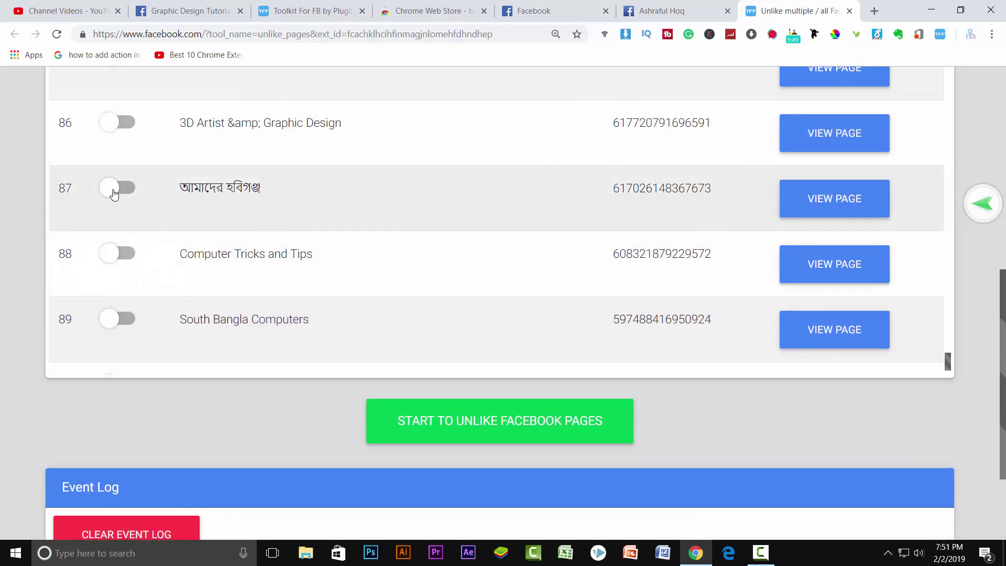
Go back through the liked pages and review the time interval and the select and un-select options above them.
{"action": "scroll", "coordinate": [279, 297], "scroll_direction": "up", "scroll_amount": 7}
{"action": "scroll", "coordinate": [286, 304], "scroll_direction": "up", "scroll_amount": 20}
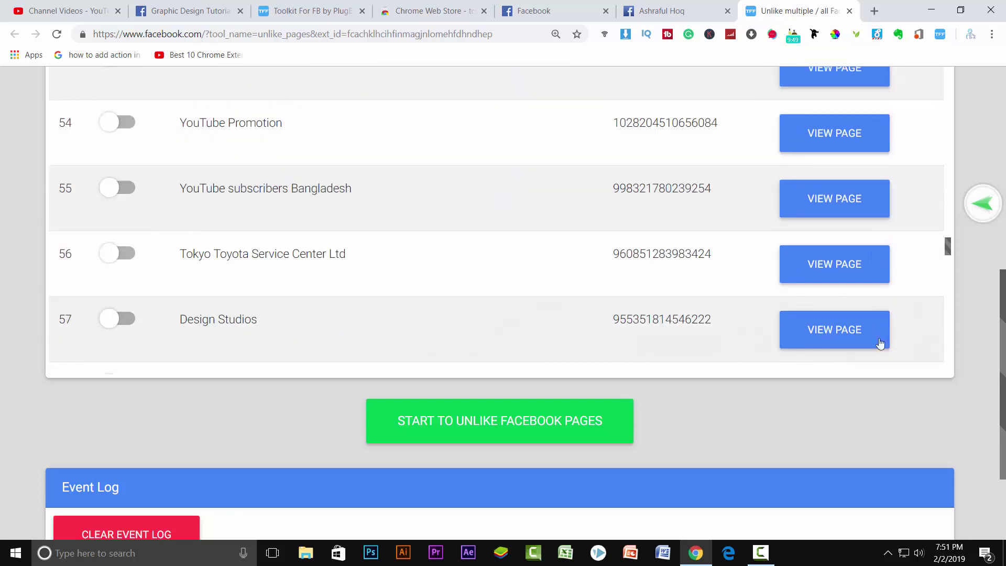
{"action": "scroll", "coordinate": [964, 292], "scroll_direction": "up", "scroll_amount": 9}
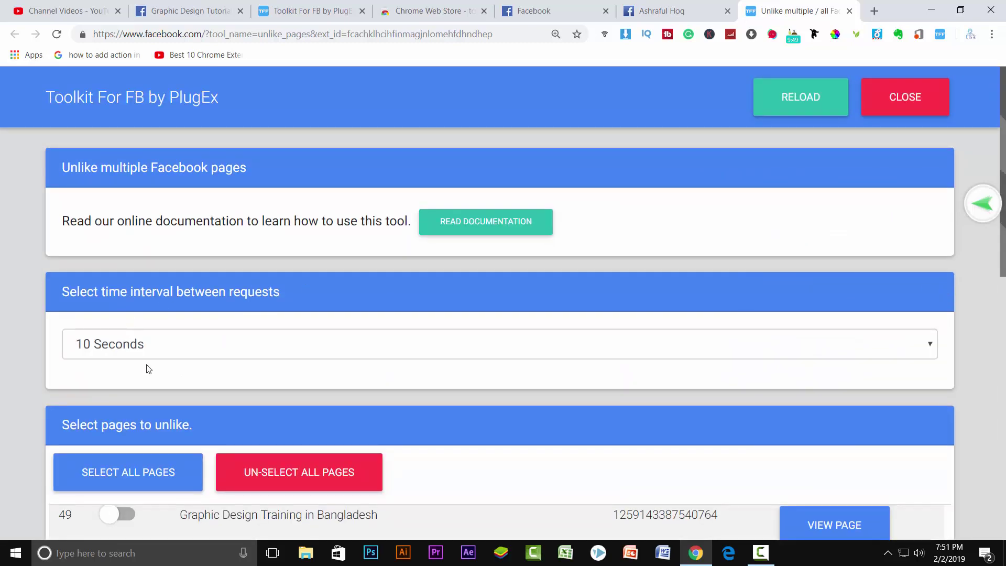
{"action": "scroll", "coordinate": [158, 377], "scroll_direction": "down", "scroll_amount": 1}
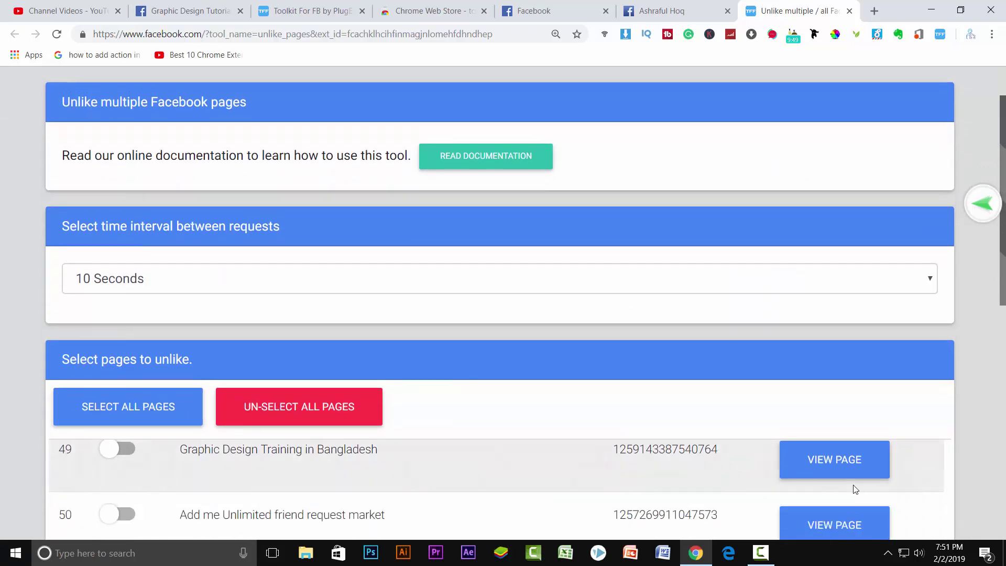
{"action": "scroll", "coordinate": [679, 440], "scroll_direction": "down", "scroll_amount": 3}
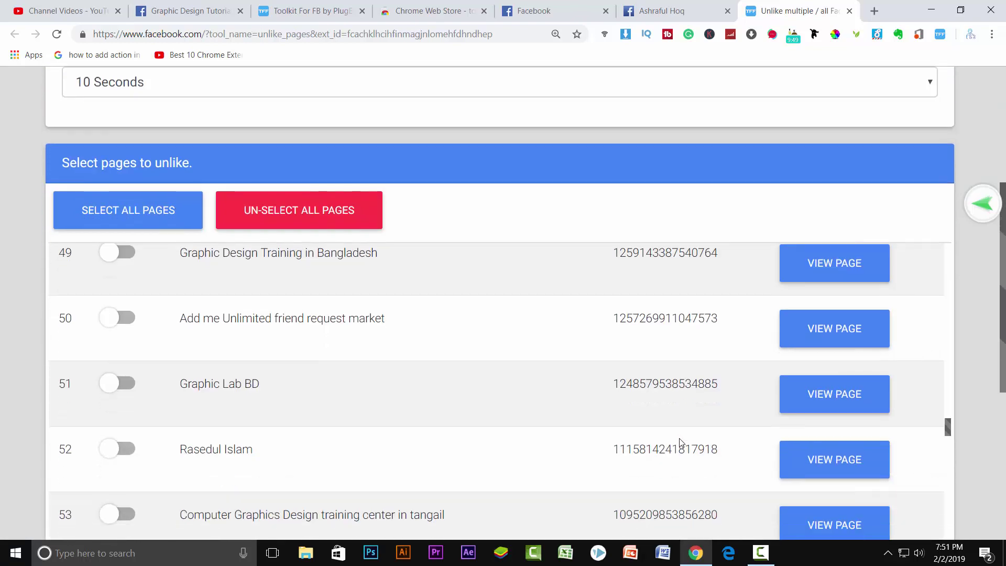
{"action": "scroll", "coordinate": [562, 438], "scroll_direction": "up", "scroll_amount": 5}
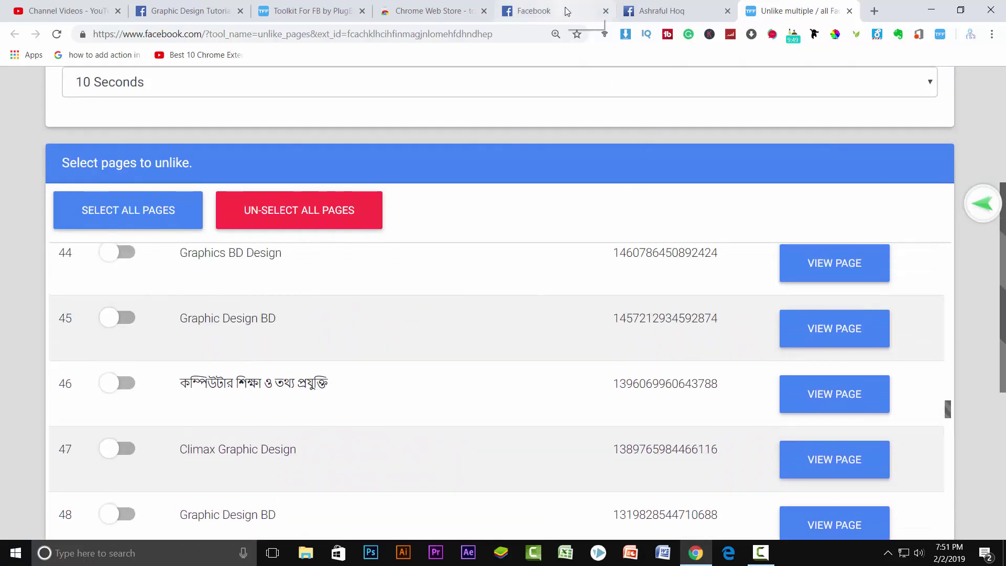
Switch to the Facebook pokes page, open the account's own profile and look through its timeline.
{"action": "left_click", "coordinate": [567, 11]}
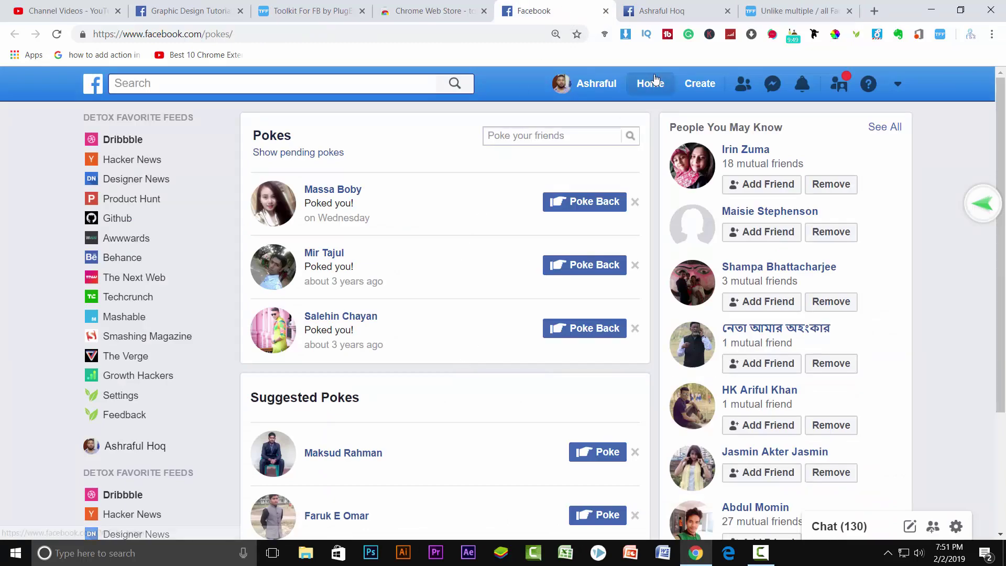
{"action": "left_click", "coordinate": [594, 84]}
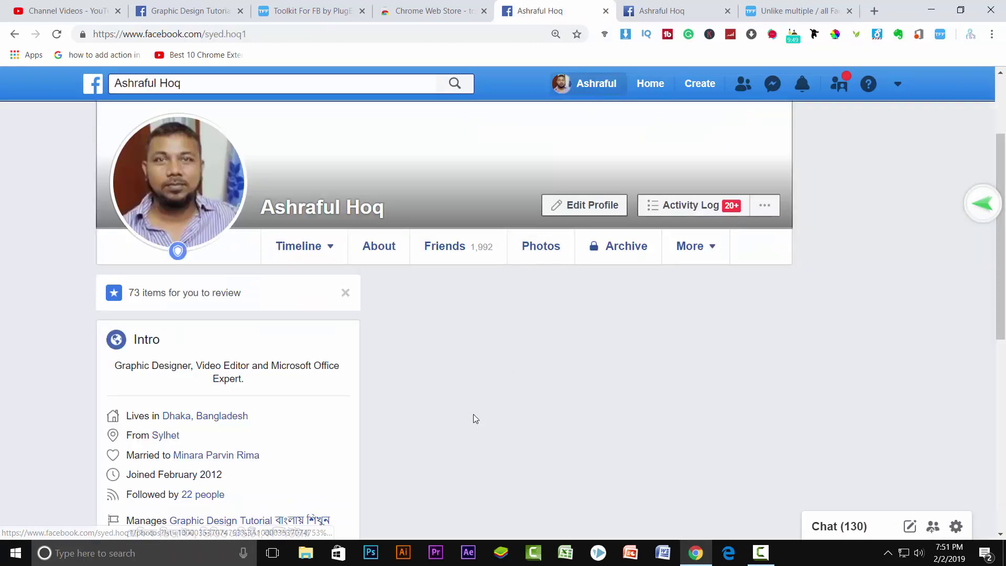
{"action": "scroll", "coordinate": [473, 417], "scroll_direction": "down", "scroll_amount": 10}
{"action": "scroll", "coordinate": [473, 421], "scroll_direction": "down", "scroll_amount": 2}
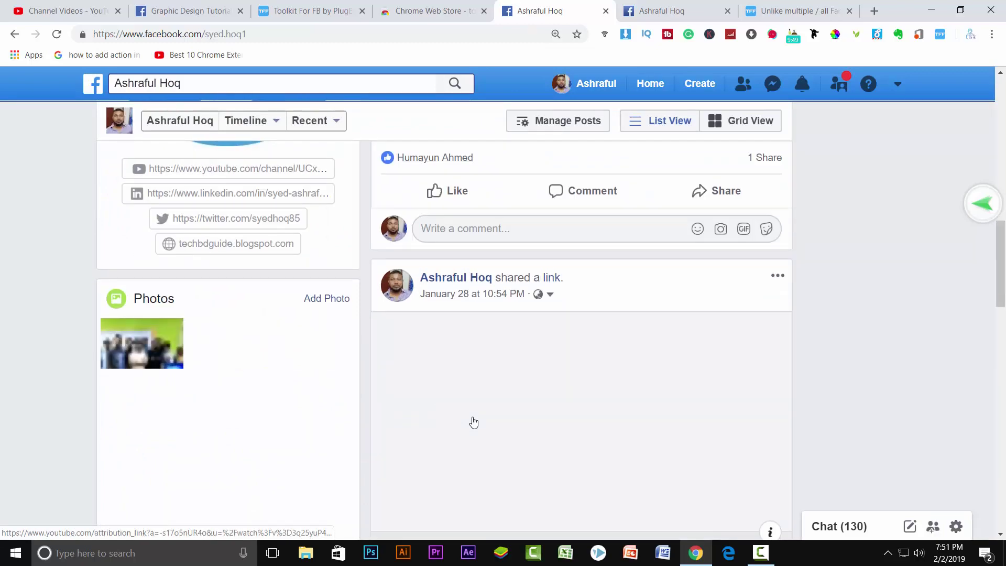
{"action": "scroll", "coordinate": [473, 422], "scroll_direction": "down", "scroll_amount": 5}
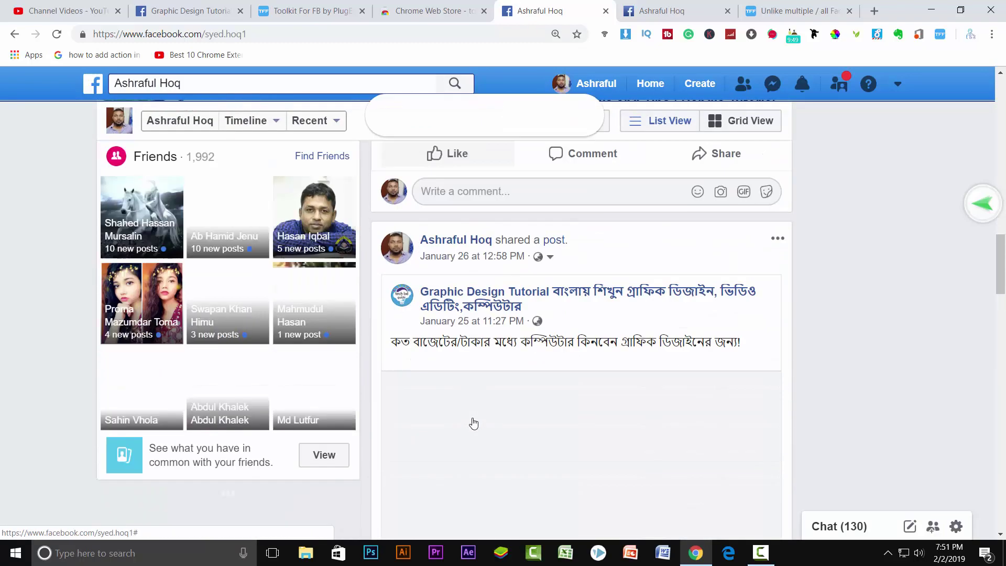
{"action": "scroll", "coordinate": [473, 421], "scroll_direction": "up", "scroll_amount": 15}
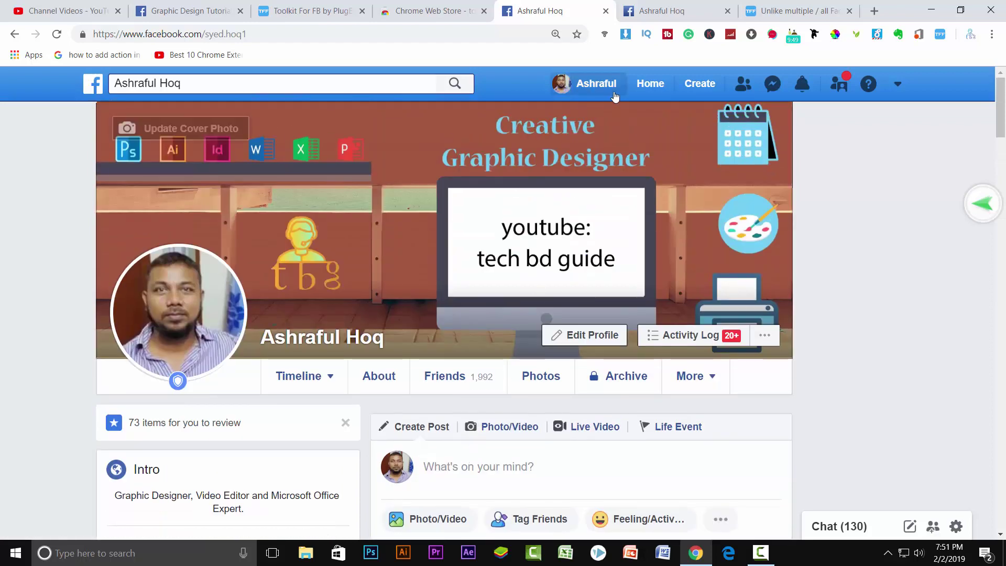
Open the Facebook home page and look through its news feed.
{"action": "left_click", "coordinate": [650, 85]}
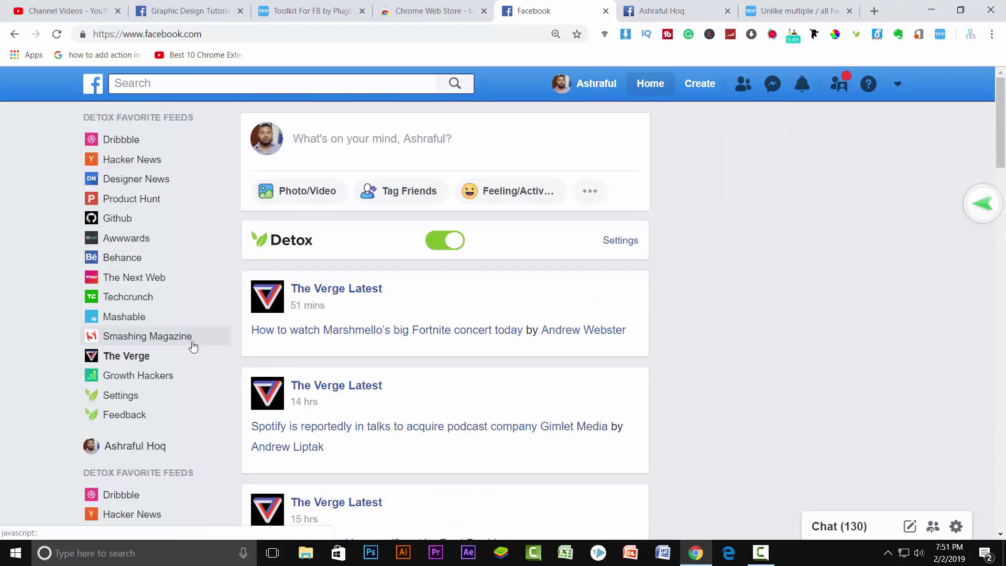
{"action": "scroll", "coordinate": [197, 413], "scroll_direction": "down", "scroll_amount": 5}
{"action": "scroll", "coordinate": [145, 461], "scroll_direction": "down", "scroll_amount": 6}
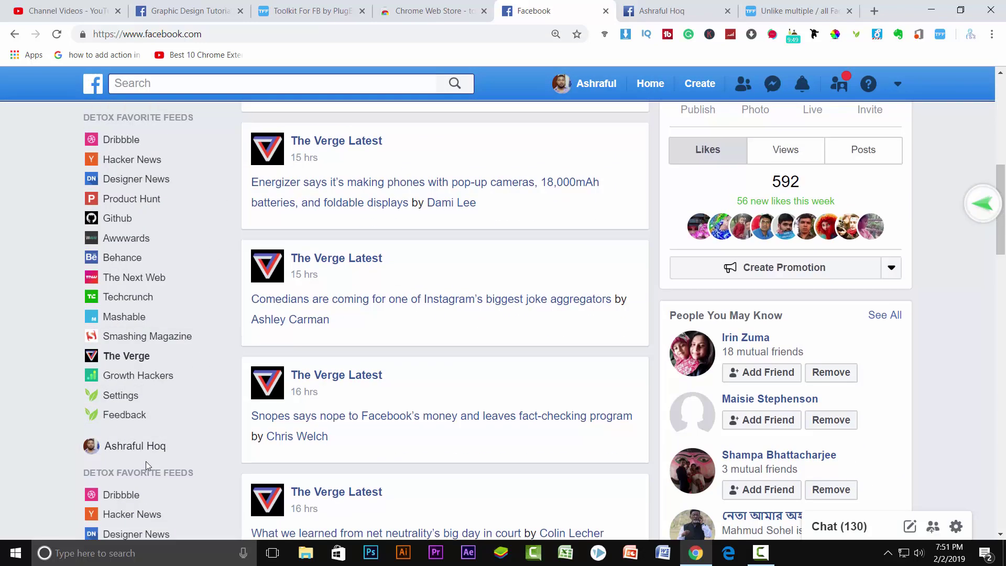
{"action": "scroll", "coordinate": [146, 461], "scroll_direction": "up", "scroll_amount": 10}
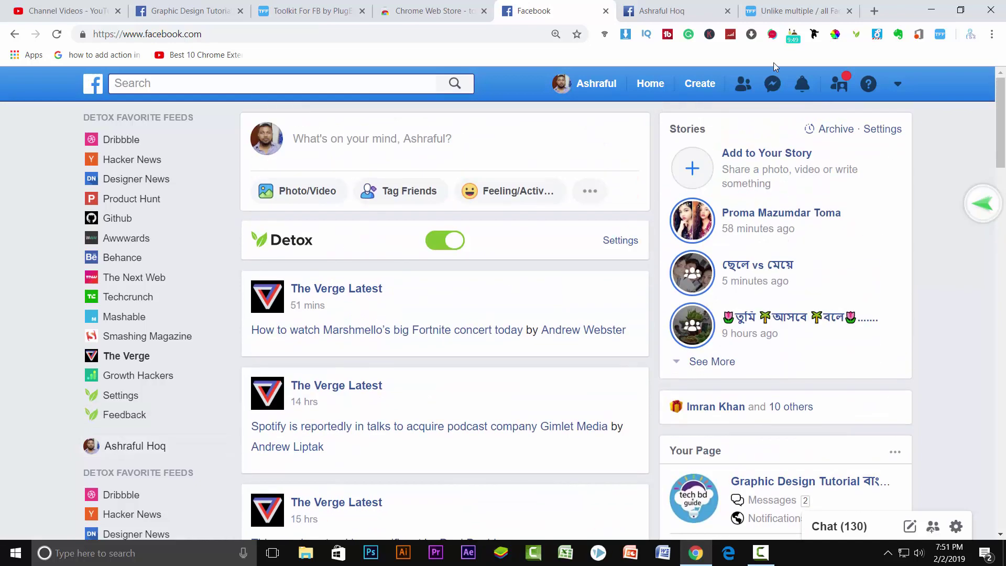
Return to the page unliking tool, close it by leaving the site, and reopen the Toolkit For FB tool list.
{"action": "left_click", "coordinate": [792, 11]}
{"action": "scroll", "coordinate": [366, 457], "scroll_direction": "down", "scroll_amount": 1}
{"action": "scroll", "coordinate": [367, 456], "scroll_direction": "up", "scroll_amount": 5}
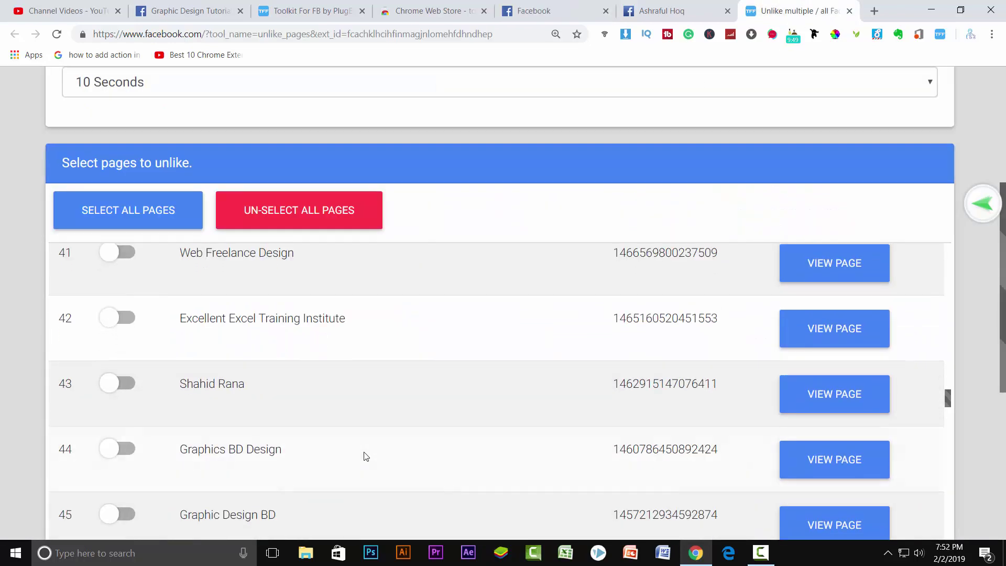
{"action": "scroll", "coordinate": [366, 456], "scroll_direction": "up", "scroll_amount": 5}
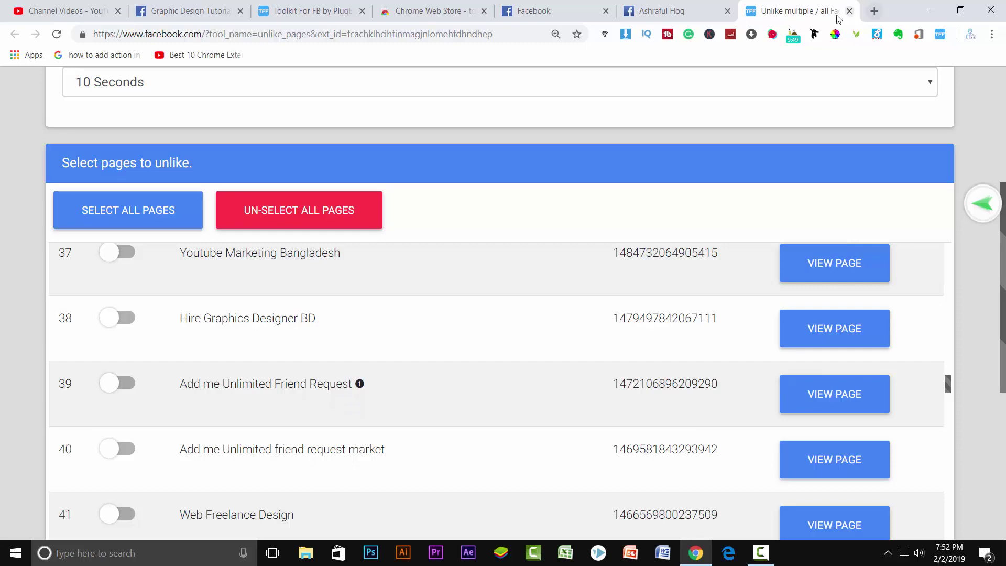
{"action": "left_click", "coordinate": [850, 11]}
{"action": "left_click", "coordinate": [568, 108]}
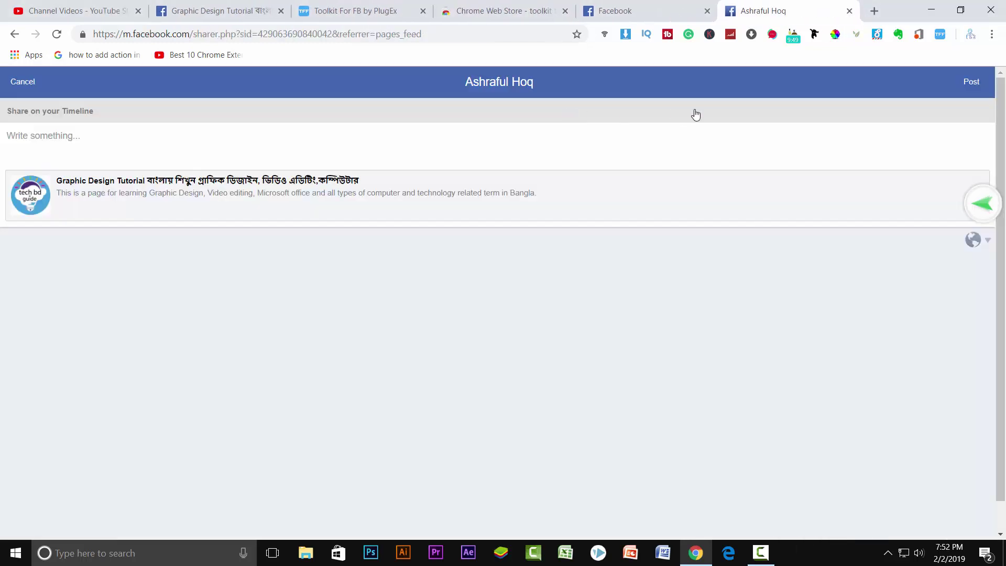
{"action": "left_click", "coordinate": [940, 35]}
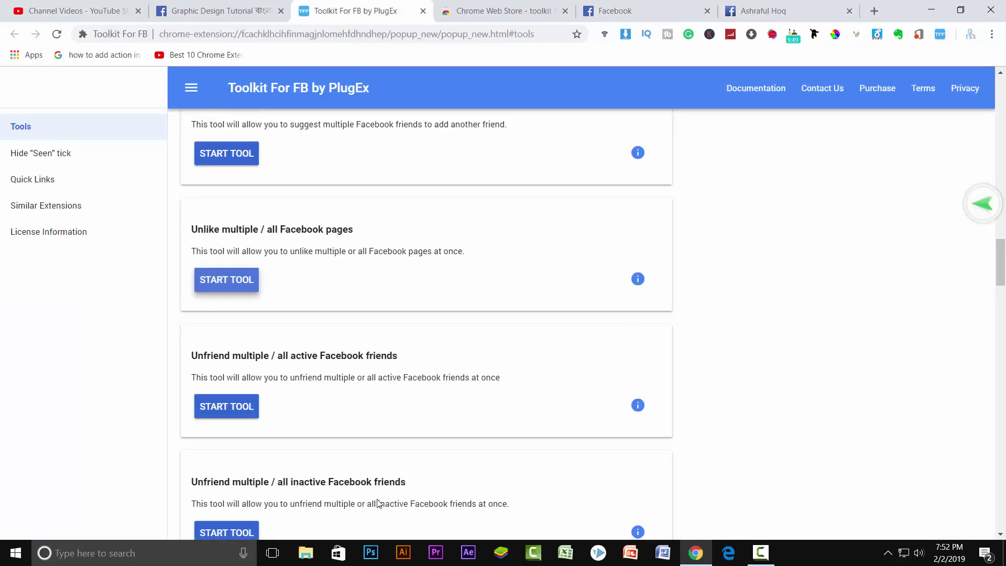
Find the tool for leaving multiple or all Facebook groups in the tool list and start it.
{"action": "scroll", "coordinate": [386, 492], "scroll_direction": "down", "scroll_amount": 2}
{"action": "scroll", "coordinate": [388, 469], "scroll_direction": "down", "scroll_amount": 2}
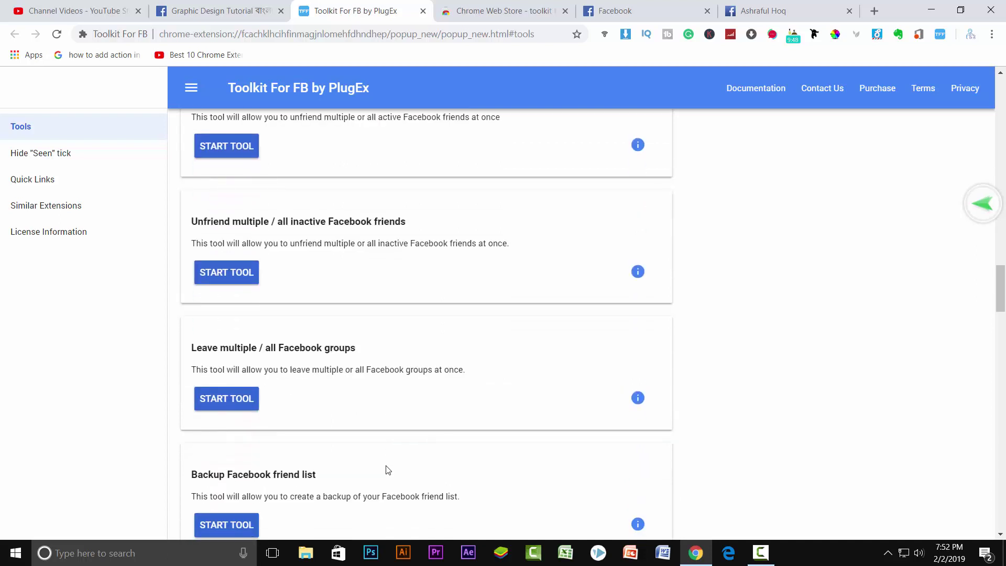
{"action": "scroll", "coordinate": [388, 470], "scroll_direction": "down", "scroll_amount": 1}
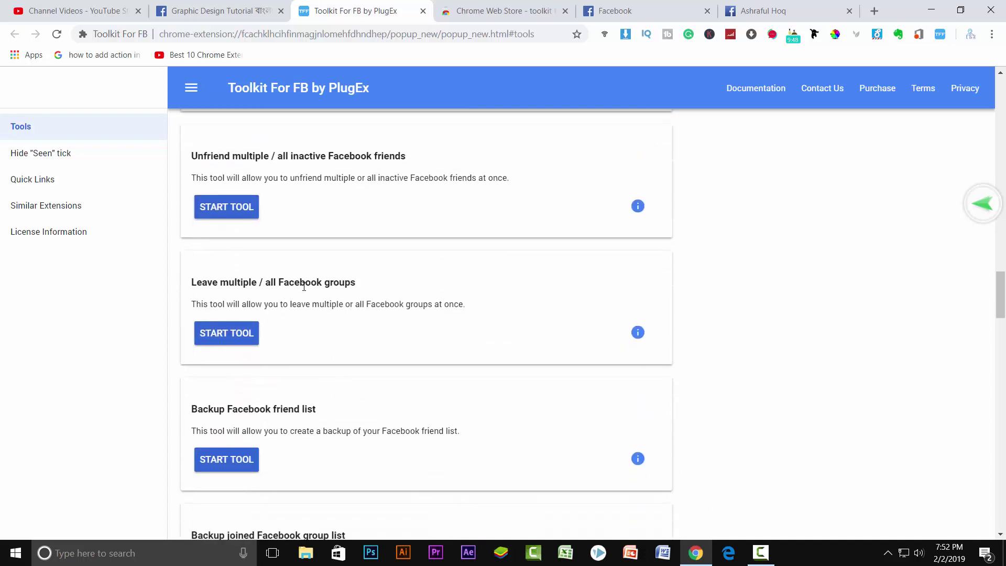
{"action": "left_click", "coordinate": [234, 337]}
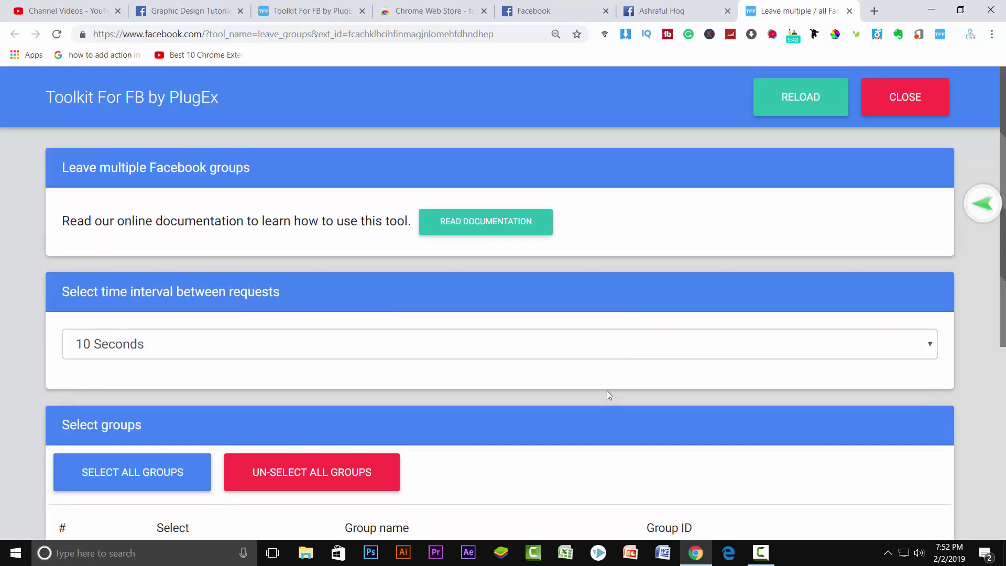
Review the group leaving tool's time interval and selection options, and look through the list of joined groups.
{"action": "scroll", "coordinate": [607, 390], "scroll_direction": "down", "scroll_amount": 4}
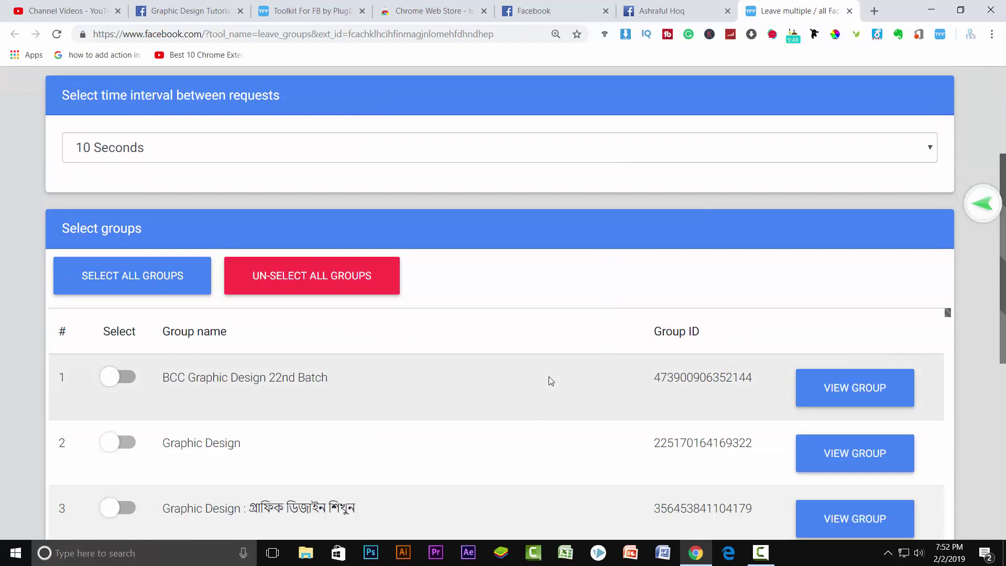
{"action": "scroll", "coordinate": [548, 376], "scroll_direction": "down", "scroll_amount": 1}
{"action": "scroll", "coordinate": [763, 232], "scroll_direction": "down", "scroll_amount": 1}
{"action": "scroll", "coordinate": [764, 232], "scroll_direction": "down", "scroll_amount": 2}
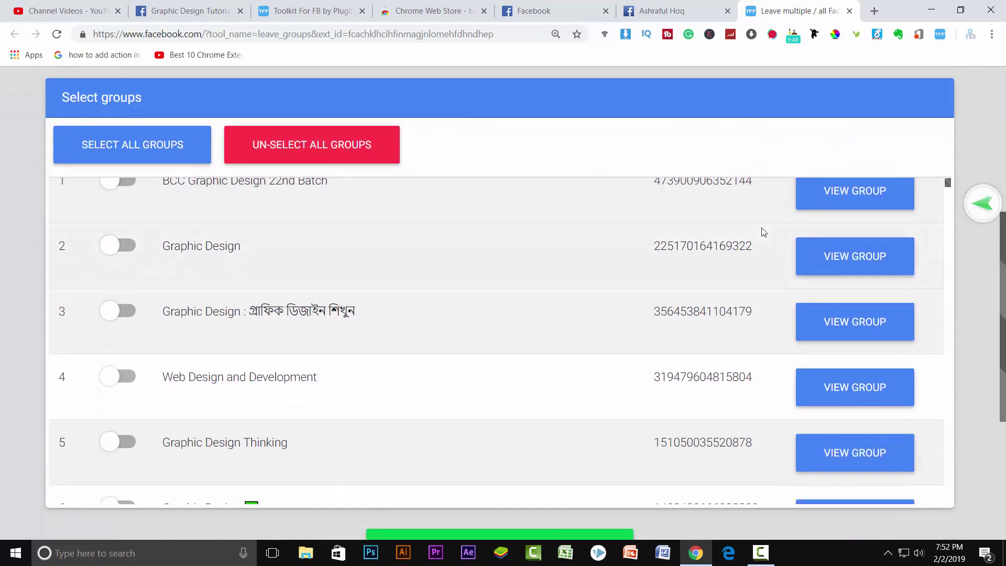
{"action": "scroll", "coordinate": [513, 312], "scroll_direction": "down", "scroll_amount": 1}
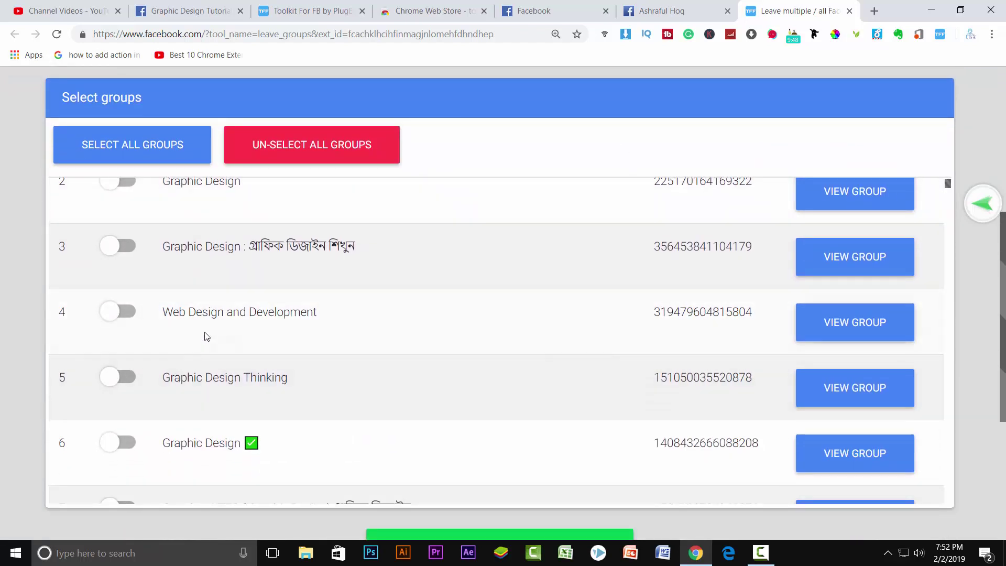
{"action": "scroll", "coordinate": [410, 382], "scroll_direction": "down", "scroll_amount": 1}
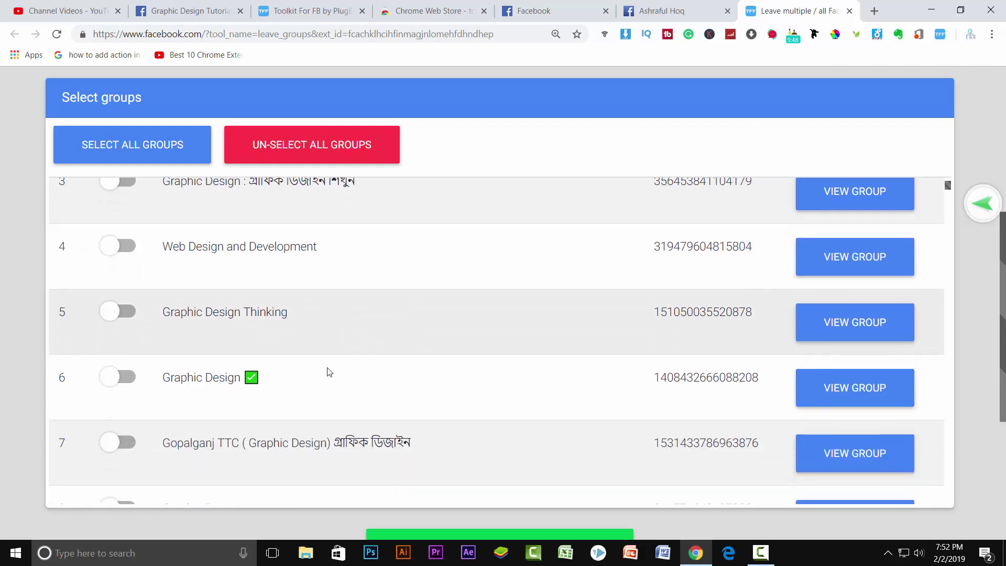
{"action": "scroll", "coordinate": [313, 435], "scroll_direction": "down", "scroll_amount": 2}
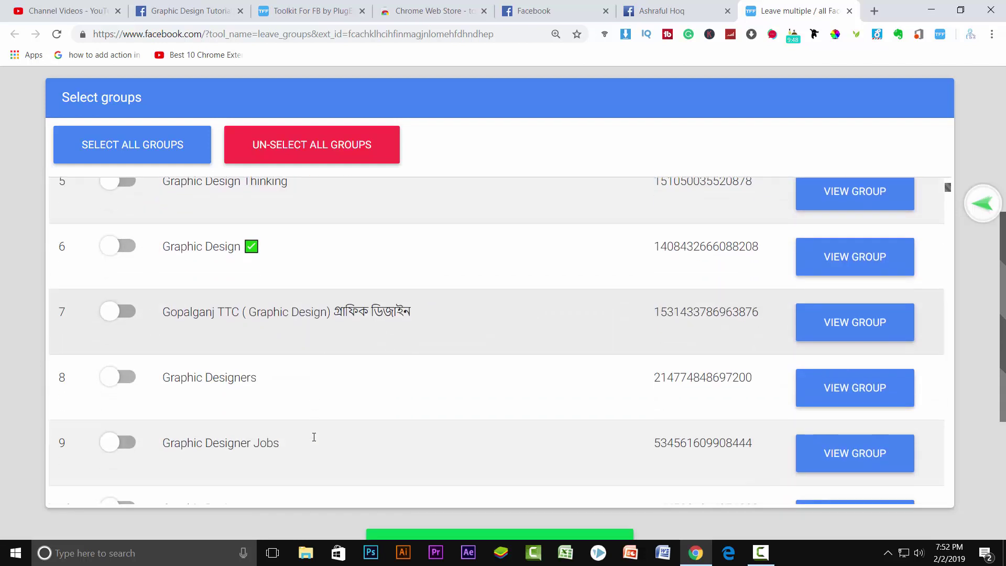
{"action": "scroll", "coordinate": [314, 437], "scroll_direction": "down", "scroll_amount": 5}
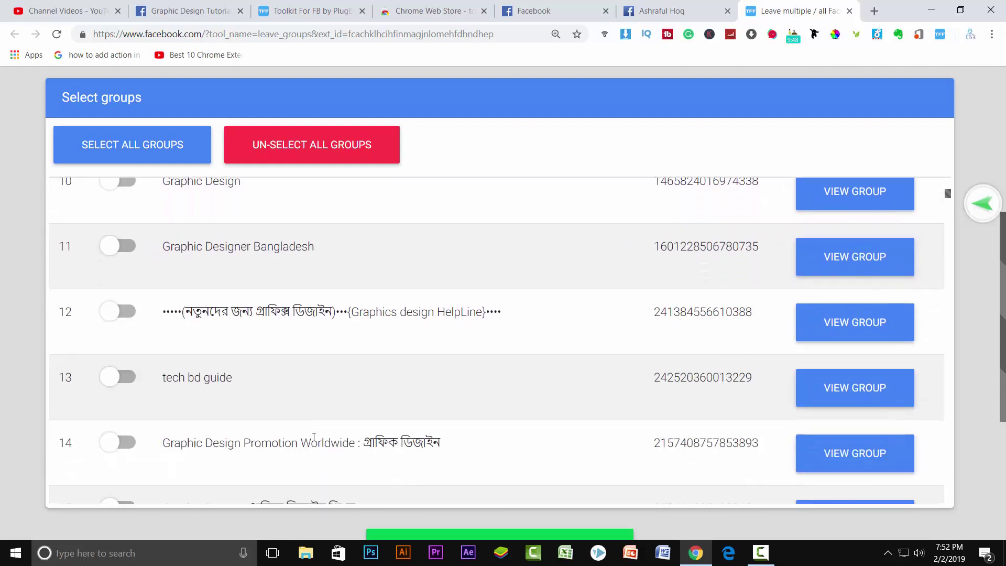
{"action": "scroll", "coordinate": [314, 437], "scroll_direction": "down", "scroll_amount": 3}
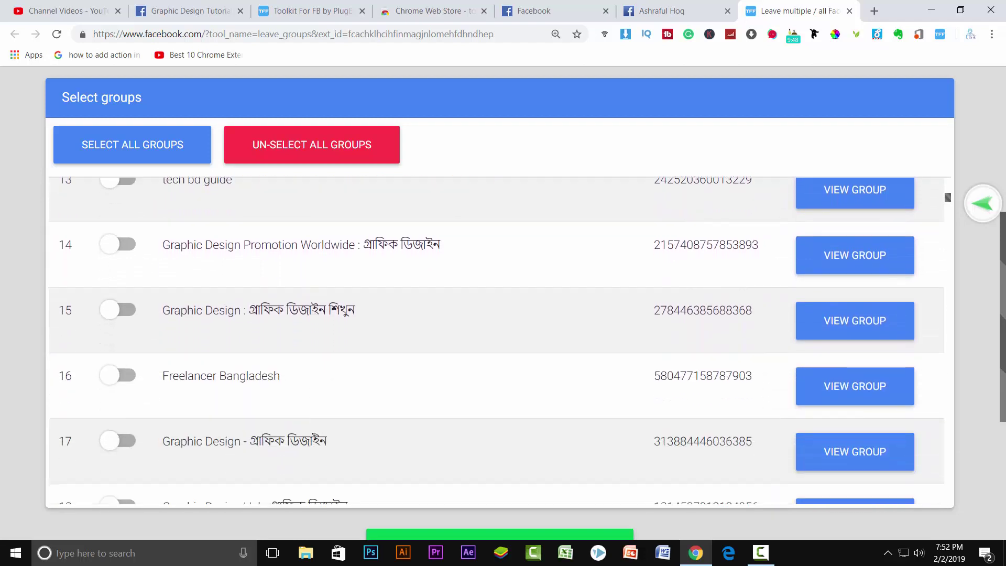
{"action": "scroll", "coordinate": [314, 437], "scroll_direction": "down", "scroll_amount": 4}
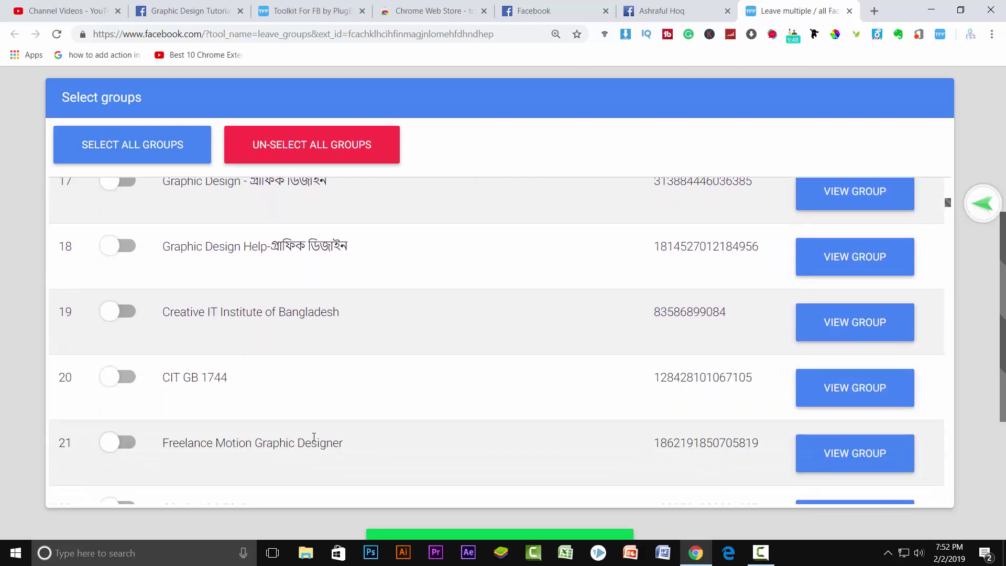
{"action": "scroll", "coordinate": [314, 437], "scroll_direction": "down", "scroll_amount": 3}
{"action": "scroll", "coordinate": [314, 437], "scroll_direction": "down", "scroll_amount": 5}
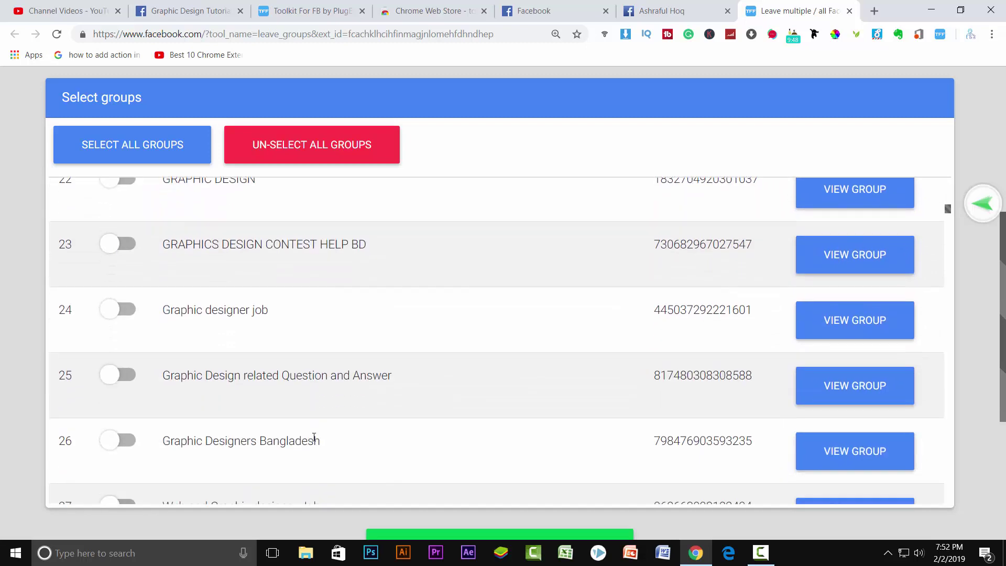
{"action": "scroll", "coordinate": [313, 437], "scroll_direction": "down", "scroll_amount": 6}
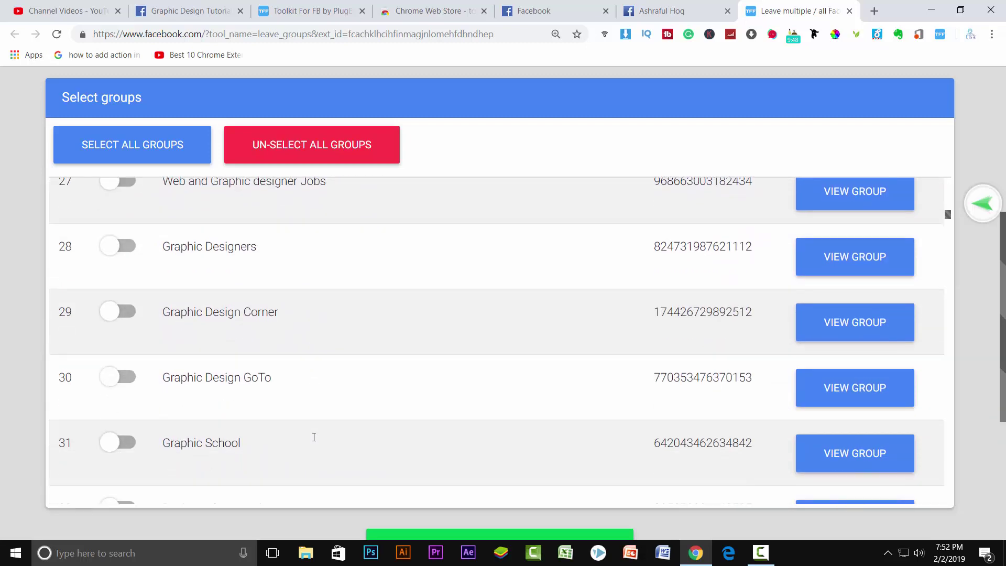
{"action": "scroll", "coordinate": [314, 437], "scroll_direction": "down", "scroll_amount": 3}
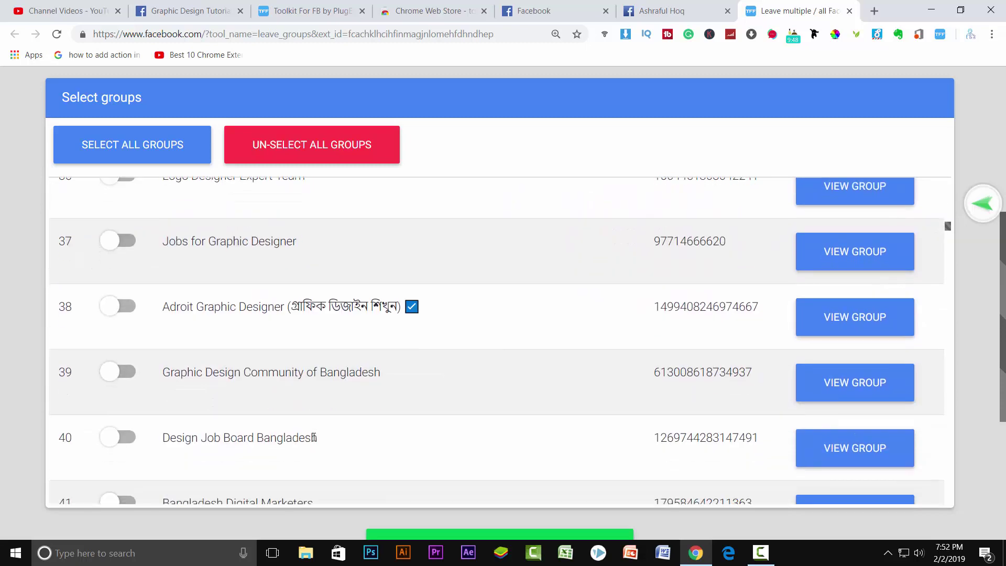
{"action": "scroll", "coordinate": [314, 436], "scroll_direction": "down", "scroll_amount": 5}
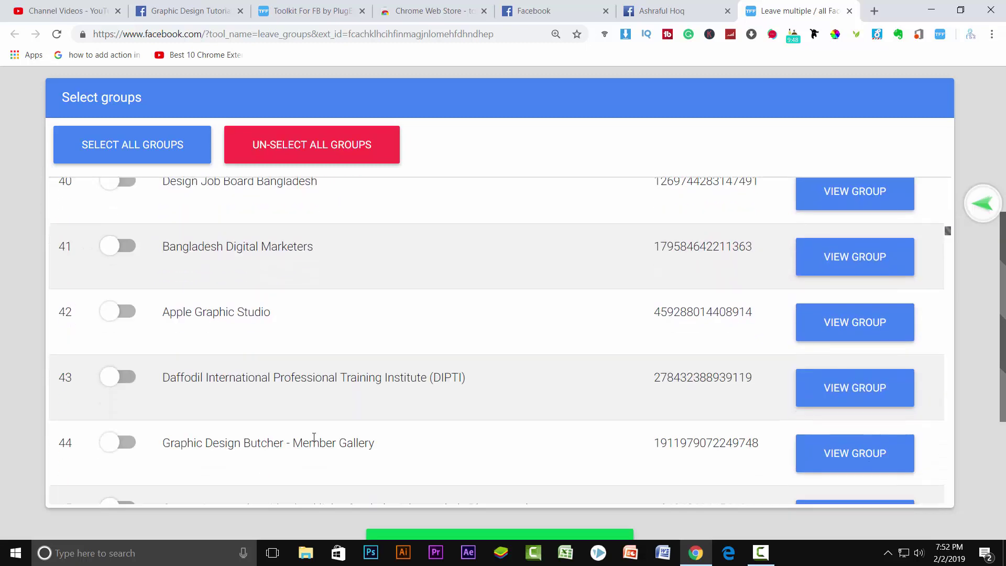
{"action": "scroll", "coordinate": [313, 437], "scroll_direction": "down", "scroll_amount": 6}
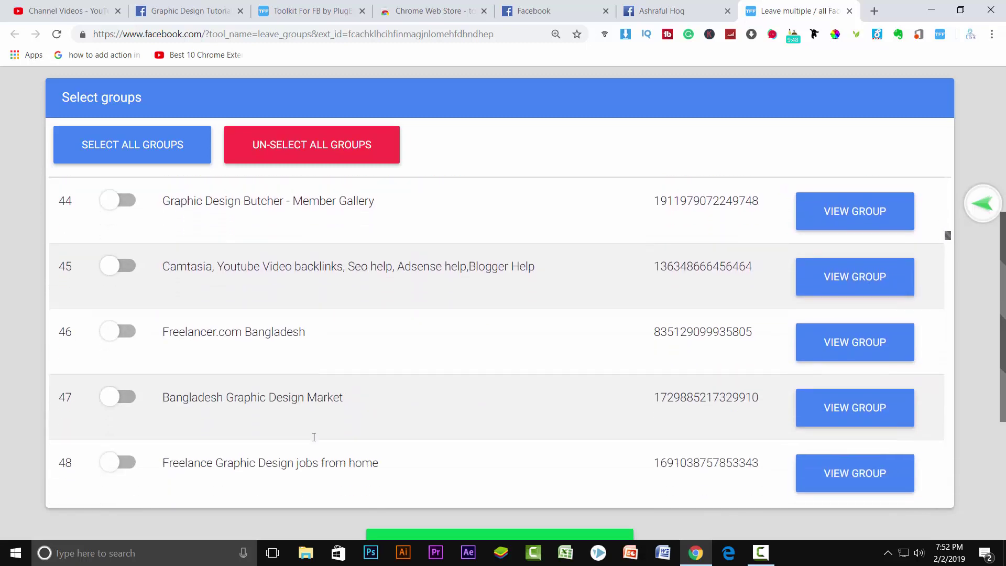
{"action": "scroll", "coordinate": [314, 436], "scroll_direction": "down", "scroll_amount": 5}
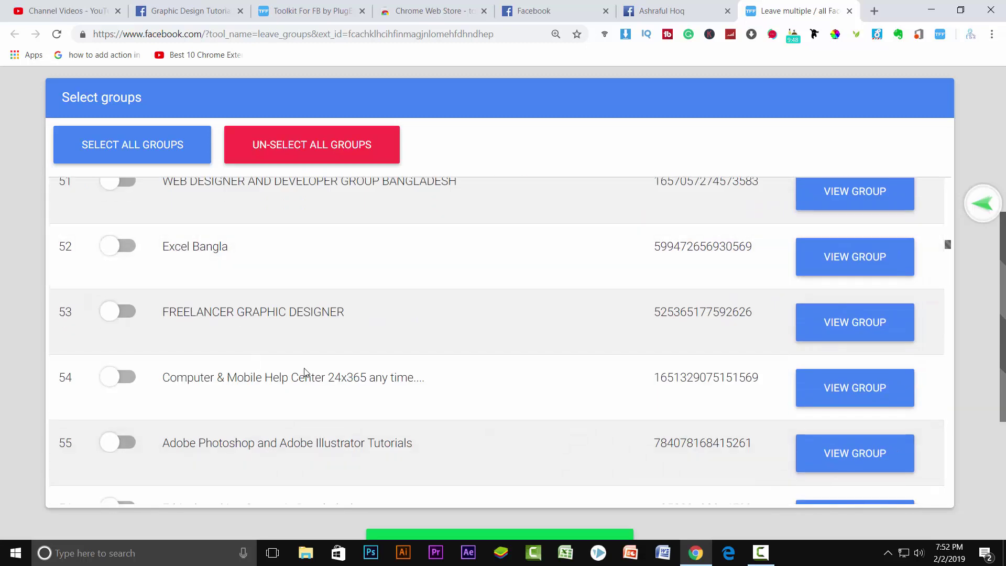
Mark the group Mild Breeze Style, number 61 in the list, for leaving.
{"action": "scroll", "coordinate": [301, 373], "scroll_direction": "down", "scroll_amount": 1}
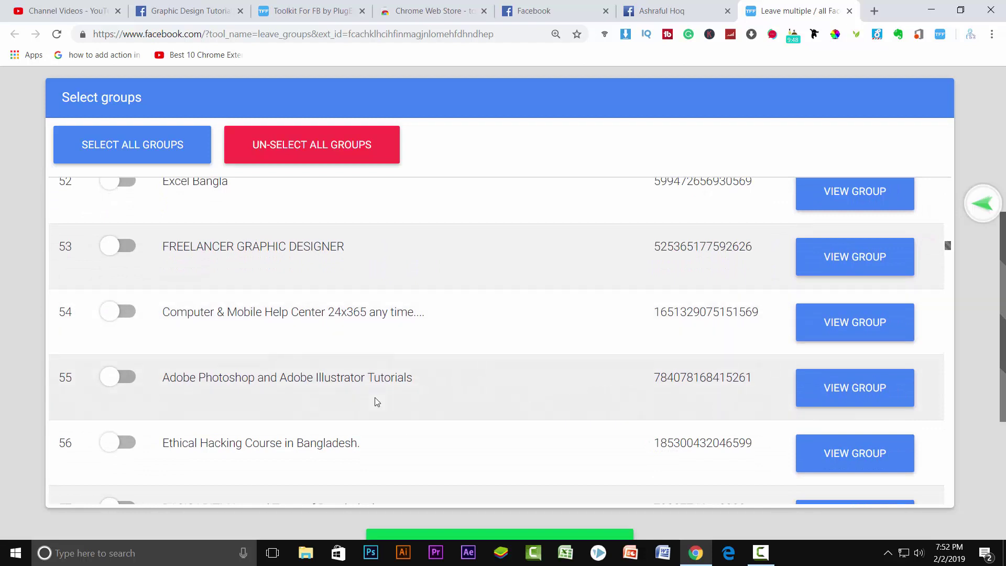
{"action": "scroll", "coordinate": [373, 400], "scroll_direction": "down", "scroll_amount": 3}
{"action": "scroll", "coordinate": [344, 421], "scroll_direction": "down", "scroll_amount": 5}
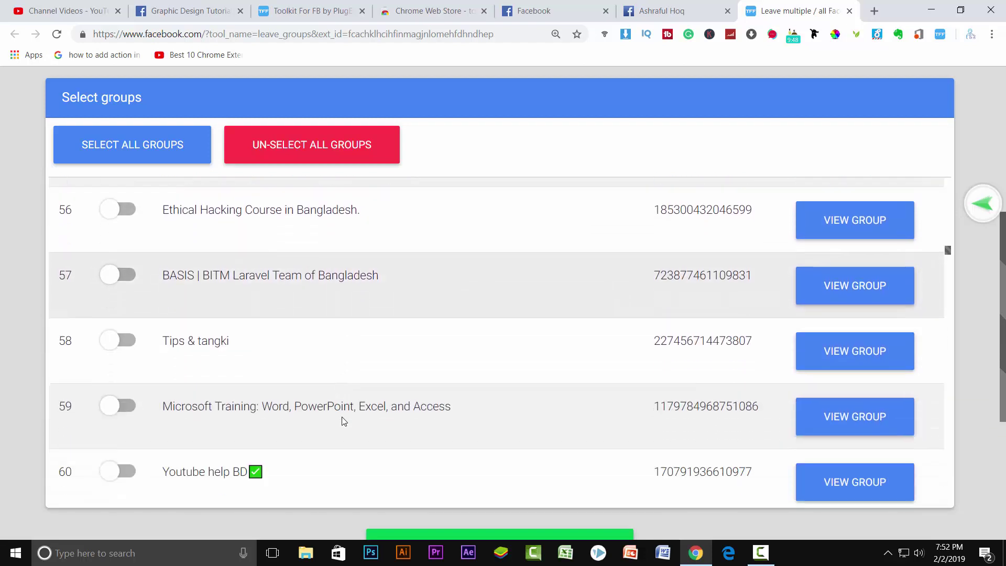
{"action": "scroll", "coordinate": [344, 421], "scroll_direction": "down", "scroll_amount": 1}
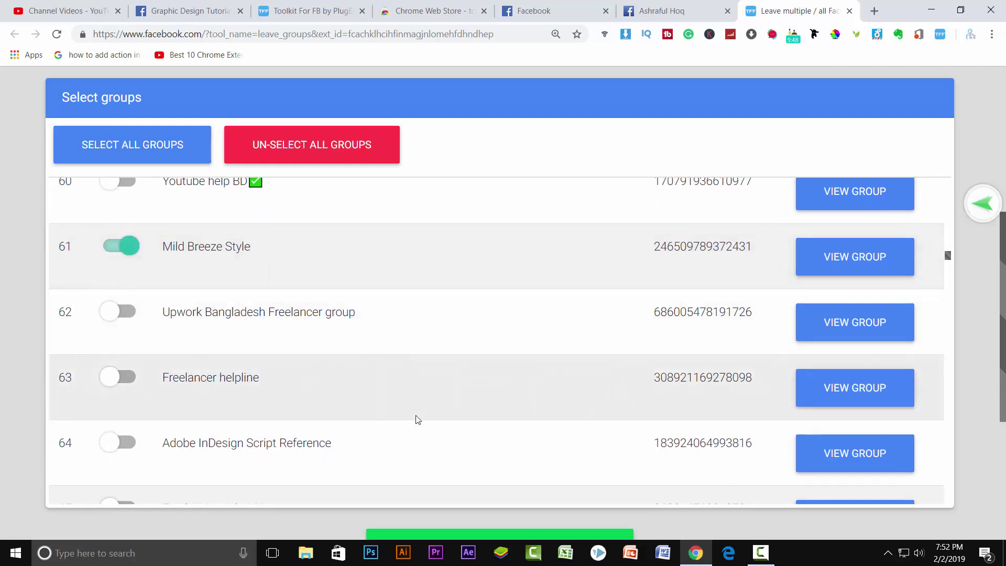
Also mark group number 83, the one with the Arabic name, and the group Macho for leaving.
{"action": "scroll", "coordinate": [417, 419], "scroll_direction": "down", "scroll_amount": 3}
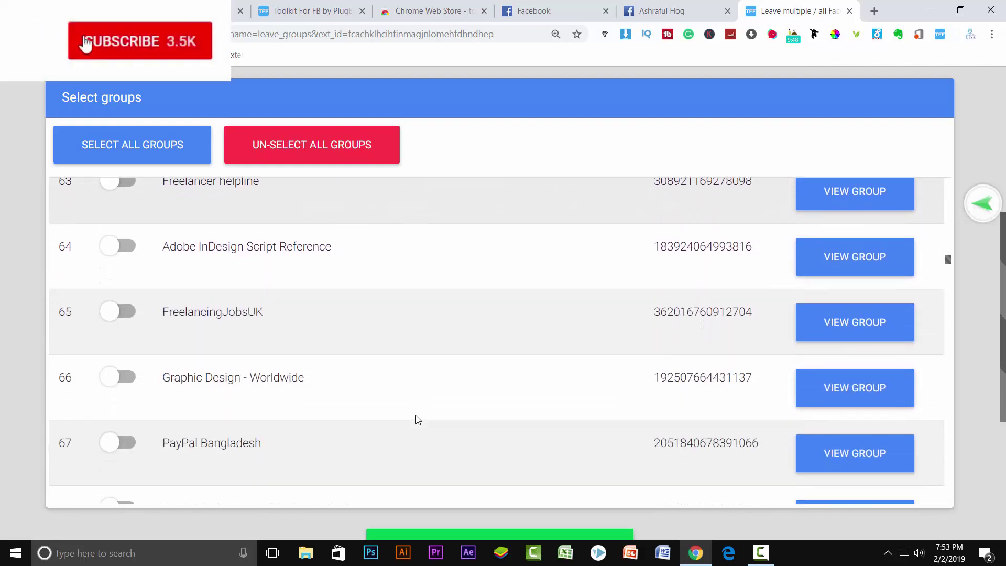
{"action": "scroll", "coordinate": [418, 420], "scroll_direction": "down", "scroll_amount": 3}
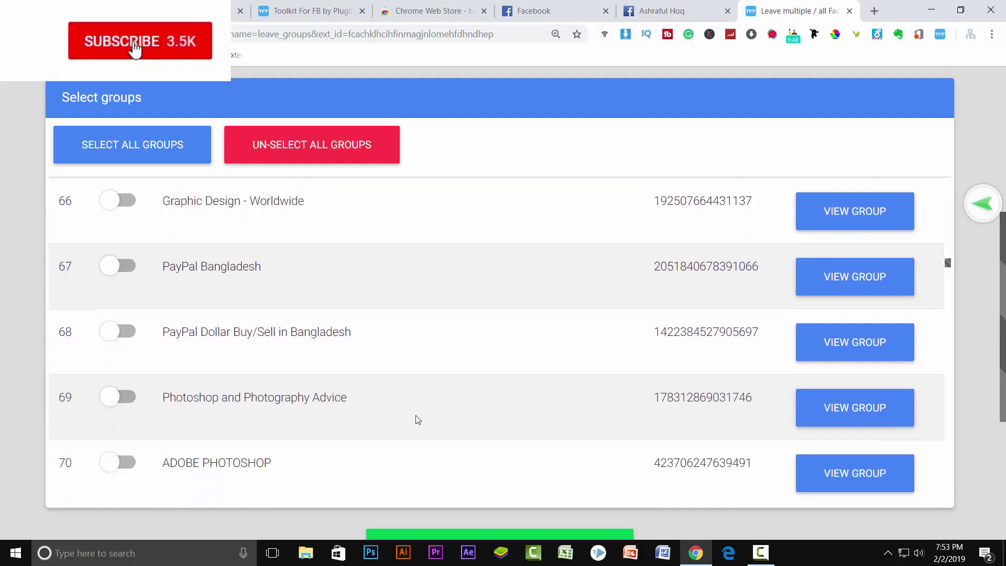
{"action": "scroll", "coordinate": [417, 419], "scroll_direction": "down", "scroll_amount": 5}
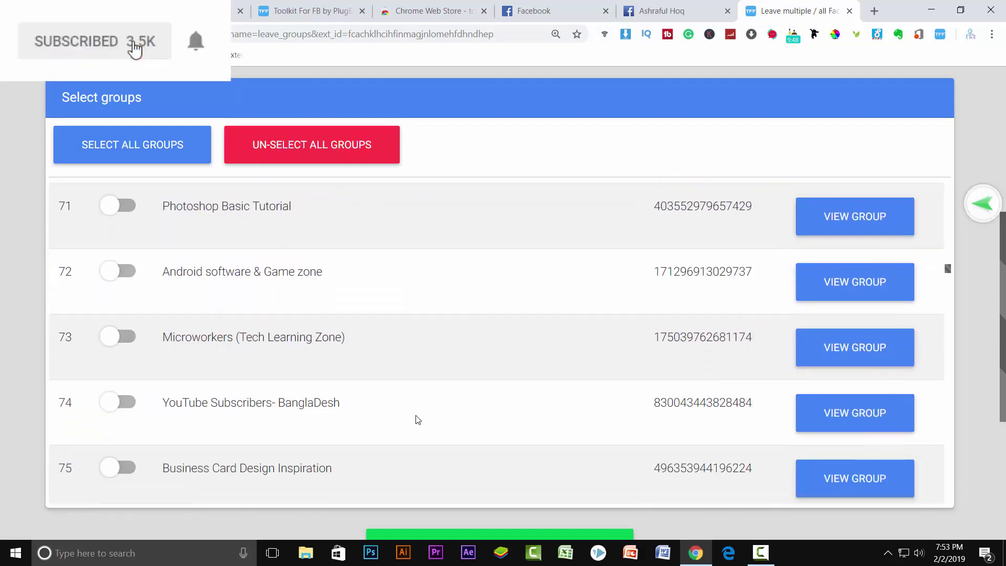
{"action": "scroll", "coordinate": [417, 419], "scroll_direction": "down", "scroll_amount": 2}
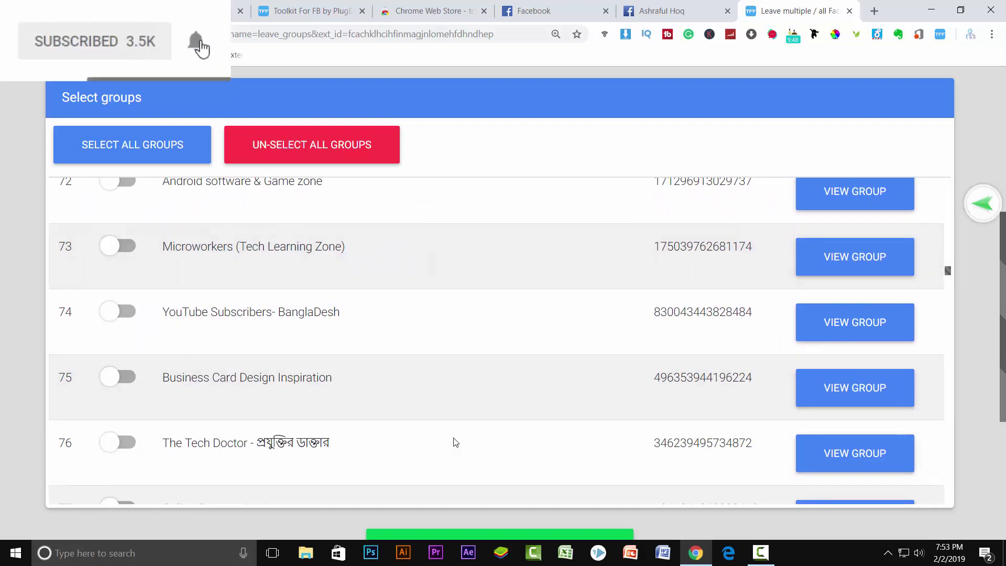
{"action": "scroll", "coordinate": [455, 442], "scroll_direction": "down", "scroll_amount": 4}
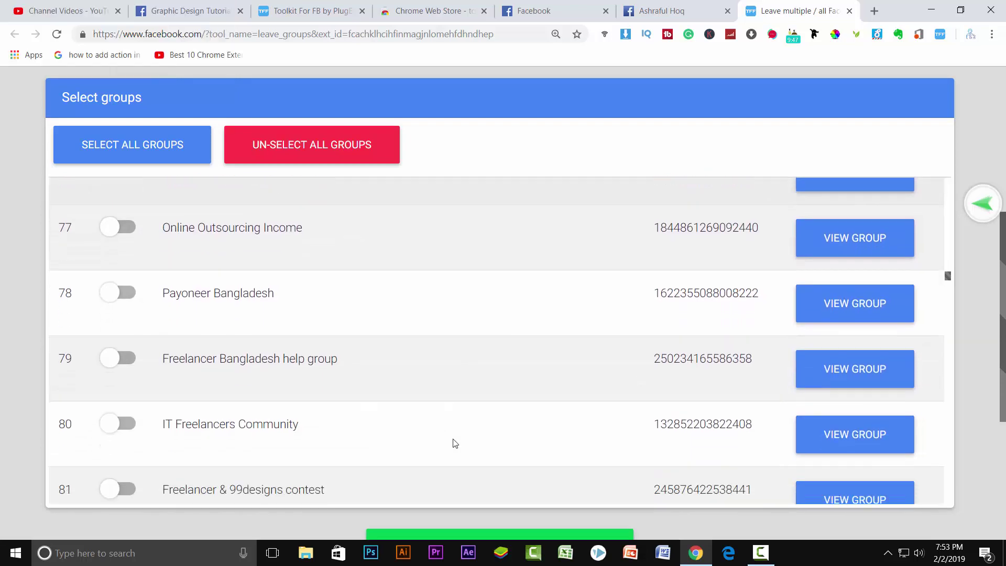
{"action": "scroll", "coordinate": [455, 443], "scroll_direction": "down", "scroll_amount": 2}
{"action": "scroll", "coordinate": [456, 443], "scroll_direction": "down", "scroll_amount": 2}
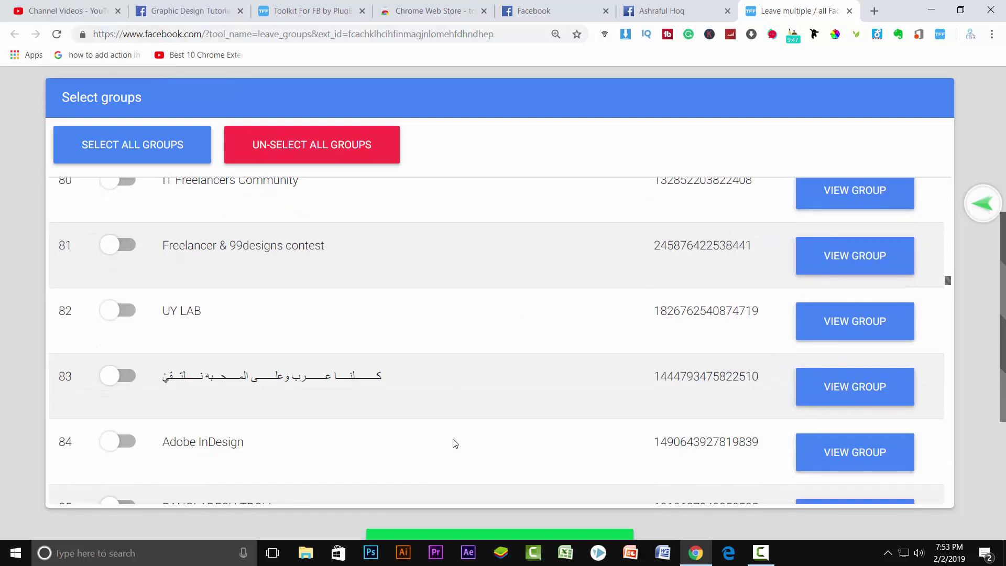
{"action": "scroll", "coordinate": [455, 443], "scroll_direction": "down", "scroll_amount": 1}
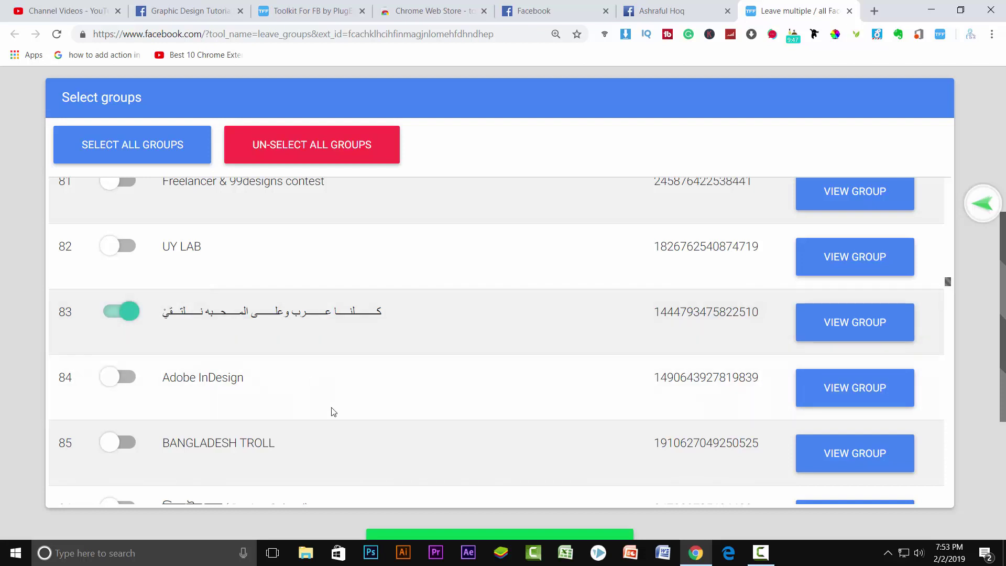
{"action": "scroll", "coordinate": [334, 412], "scroll_direction": "down", "scroll_amount": 5}
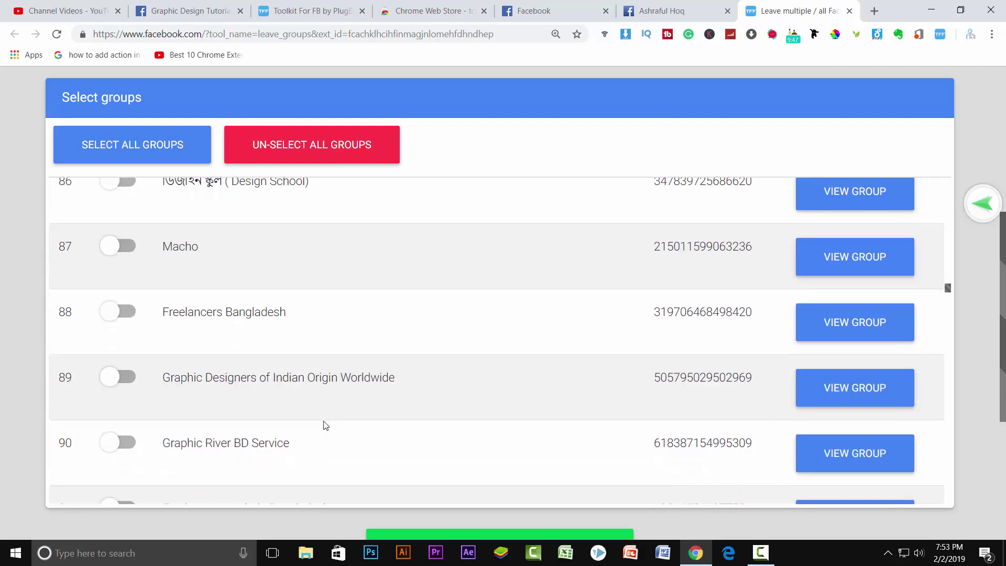
{"action": "left_click", "coordinate": [115, 247]}
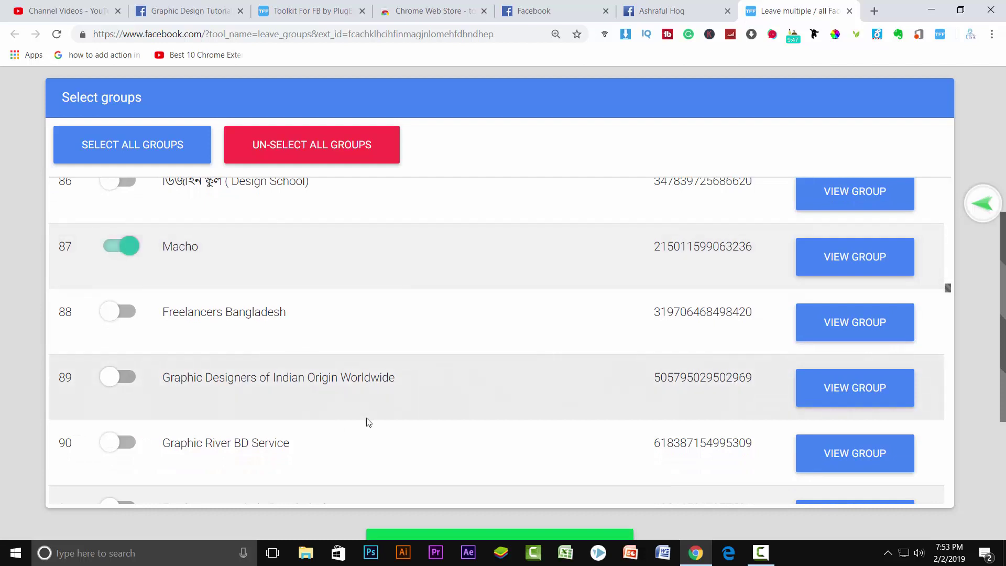
Check the rest of the group list and start leaving the selected Facebook groups.
{"action": "scroll", "coordinate": [368, 422], "scroll_direction": "down", "scroll_amount": 3}
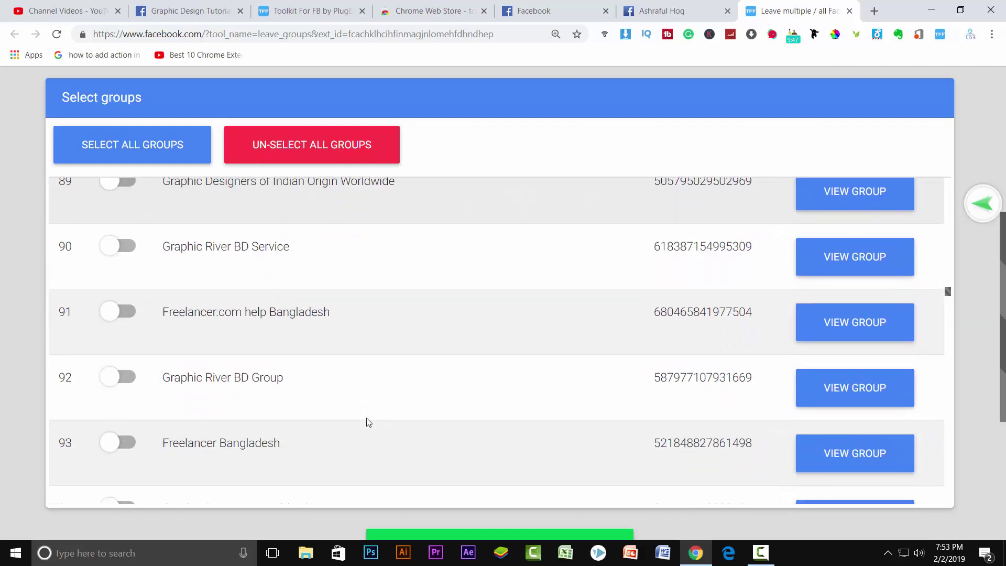
{"action": "scroll", "coordinate": [369, 422], "scroll_direction": "down", "scroll_amount": 4}
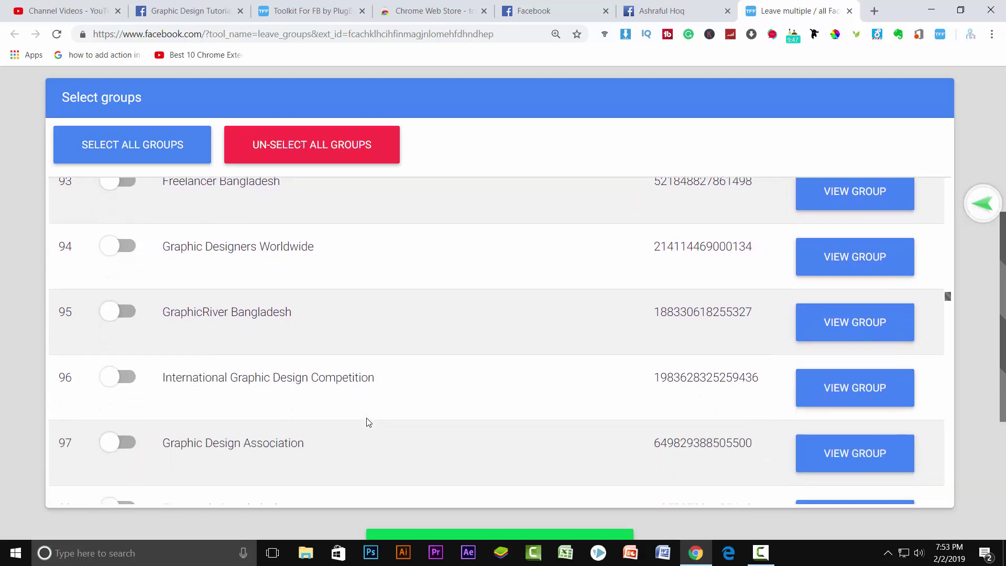
{"action": "scroll", "coordinate": [369, 423], "scroll_direction": "down", "scroll_amount": 2}
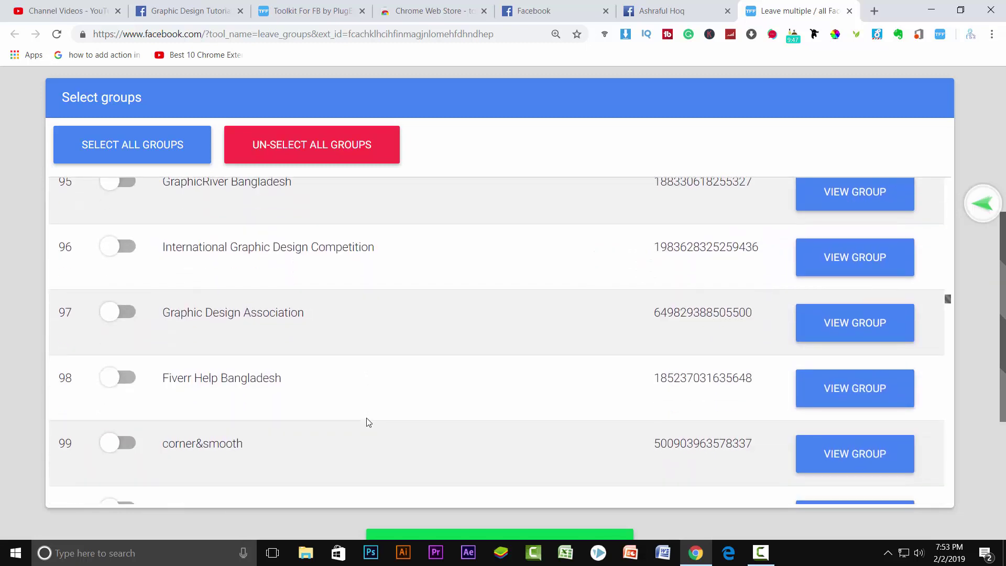
{"action": "scroll", "coordinate": [369, 422], "scroll_direction": "up", "scroll_amount": 5}
{"action": "scroll", "coordinate": [368, 422], "scroll_direction": "up", "scroll_amount": 20}
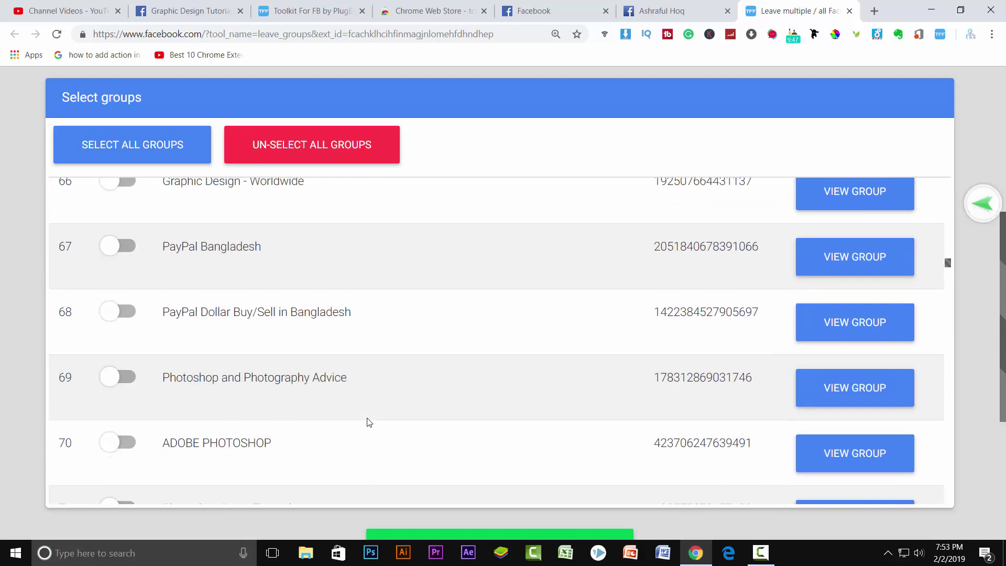
{"action": "scroll", "coordinate": [369, 422], "scroll_direction": "down", "scroll_amount": 7}
{"action": "scroll", "coordinate": [948, 443], "scroll_direction": "down", "scroll_amount": 10}
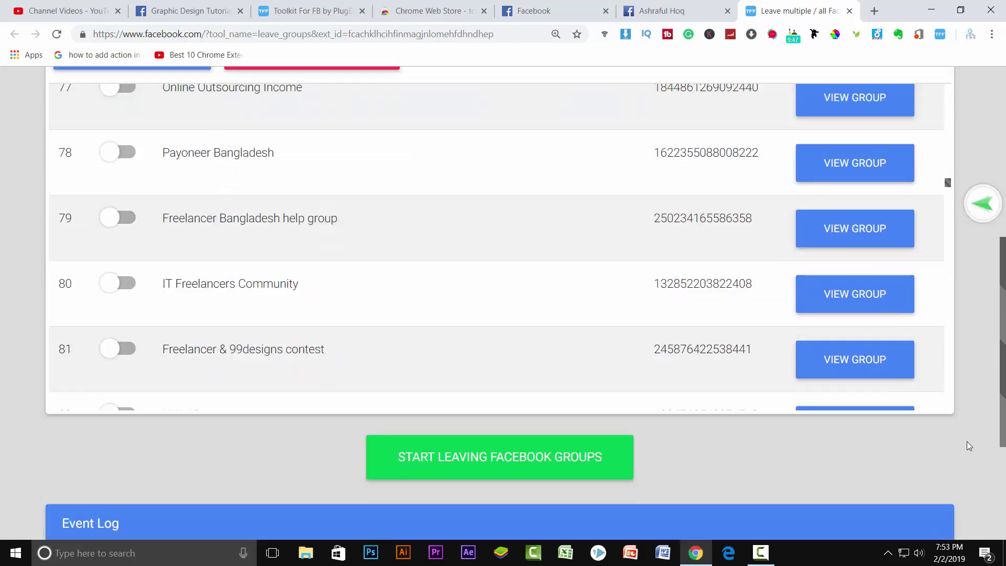
{"action": "left_click", "coordinate": [463, 292]}
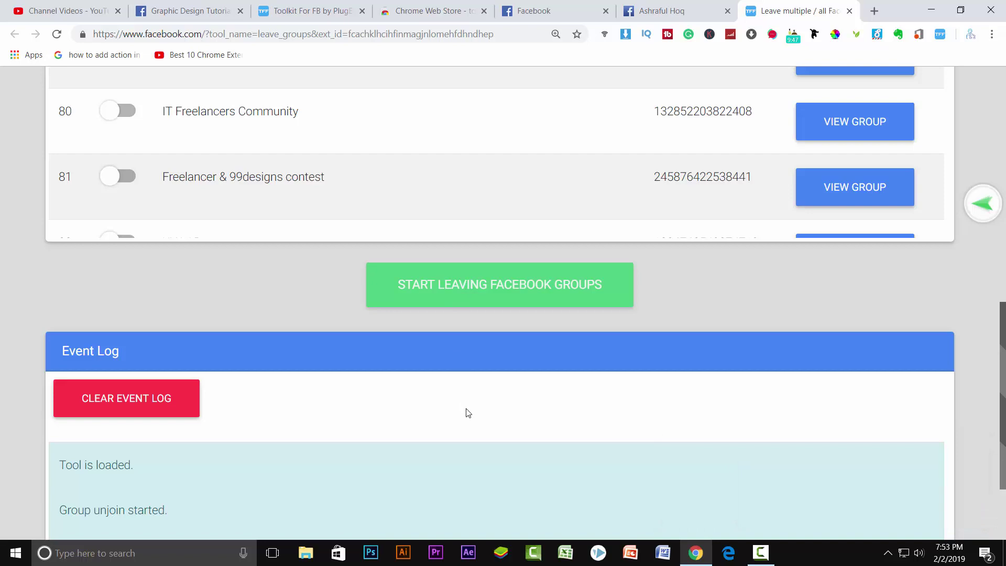
Return to the Toolkit For FB tools list and review the backup tools for the friend list, joined groups and liked pages.
{"action": "scroll", "coordinate": [784, 335], "scroll_direction": "up", "scroll_amount": 20}
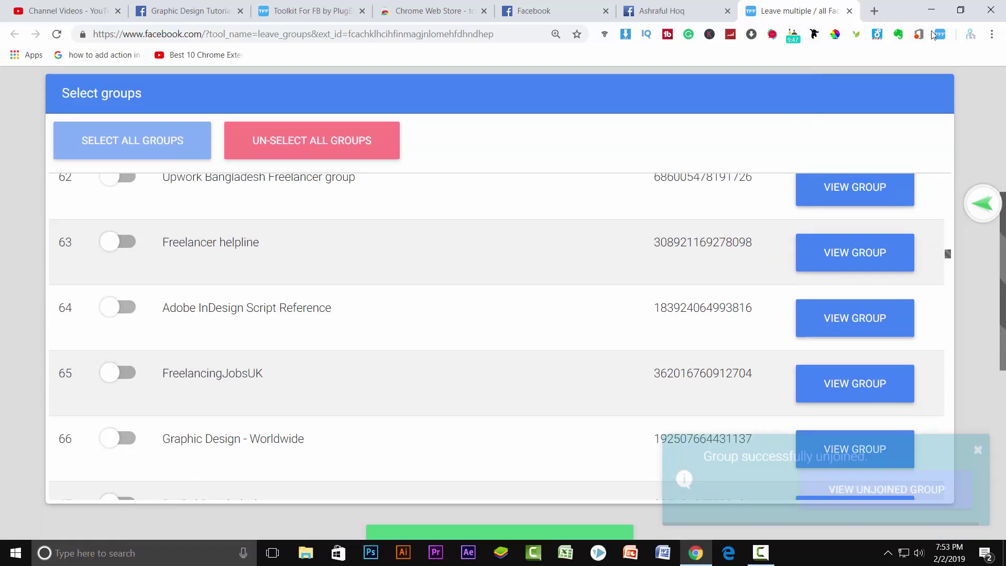
{"action": "left_click", "coordinate": [940, 35]}
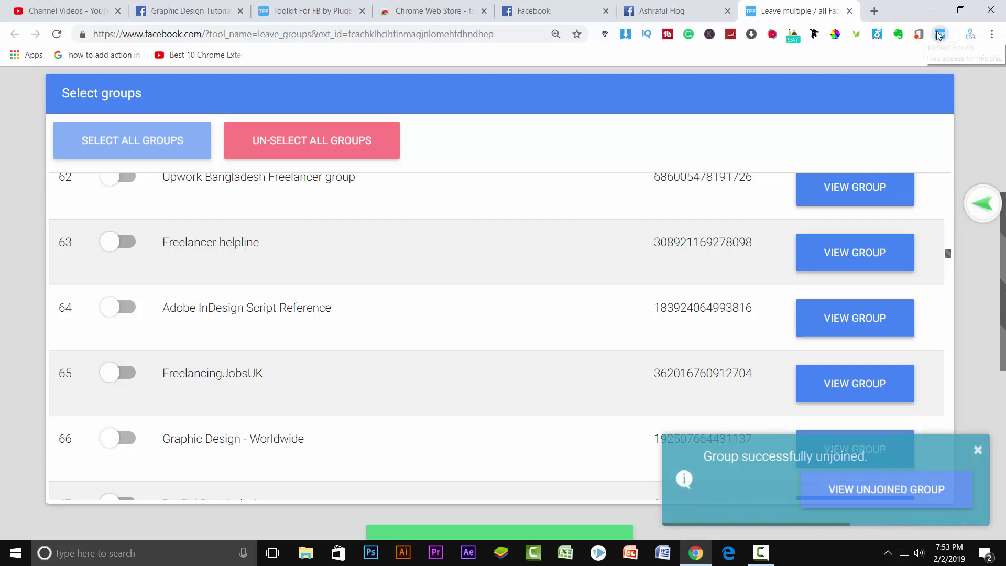
{"action": "scroll", "coordinate": [558, 375], "scroll_direction": "down", "scroll_amount": 1}
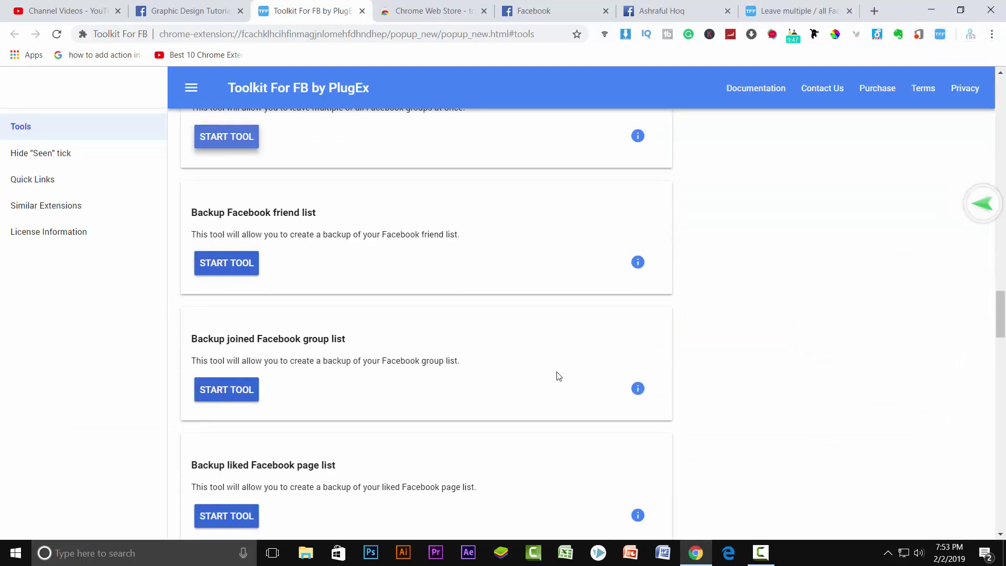
{"action": "scroll", "coordinate": [541, 445], "scroll_direction": "down", "scroll_amount": 1}
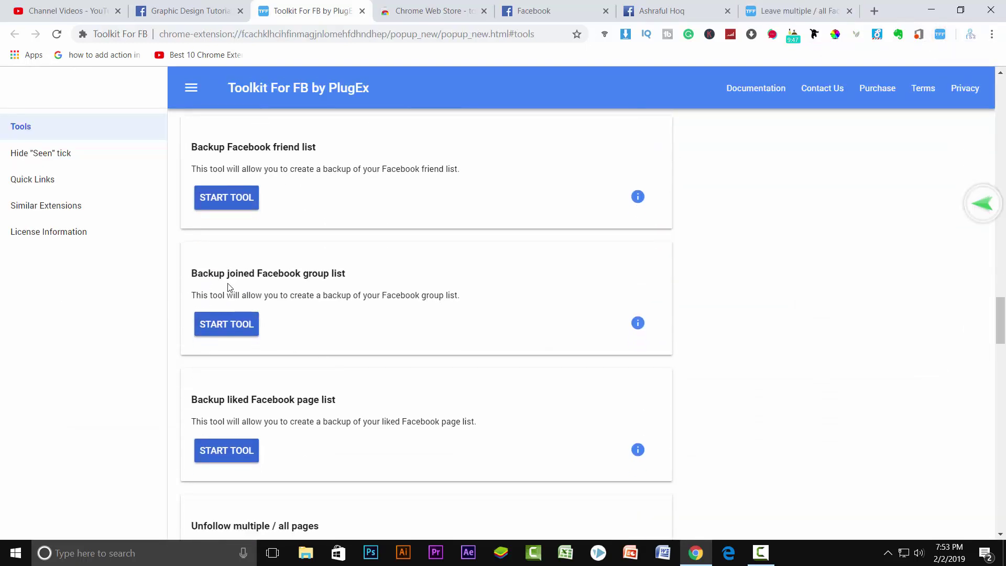
{"action": "scroll", "coordinate": [387, 359], "scroll_direction": "down", "scroll_amount": 2}
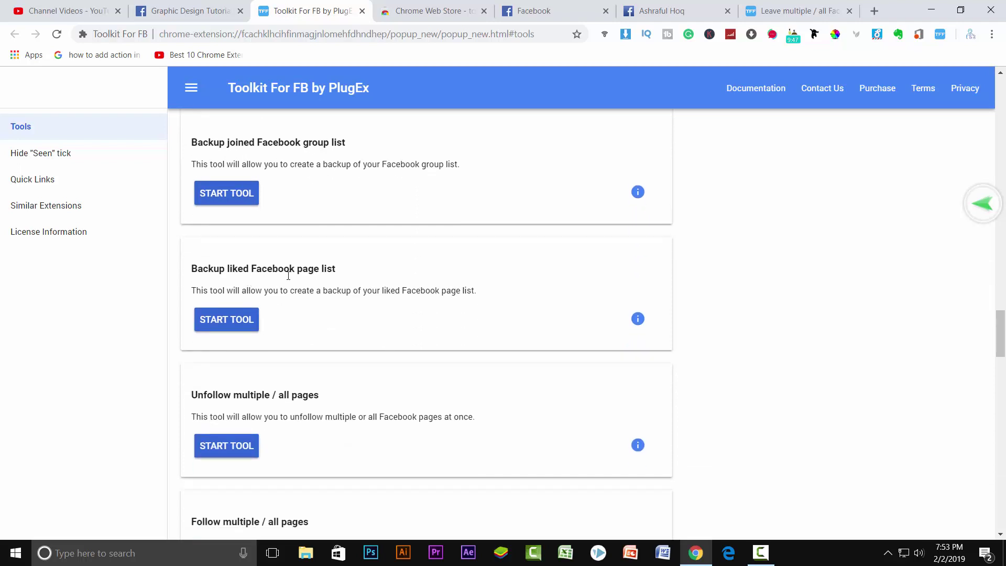
{"action": "scroll", "coordinate": [404, 360], "scroll_direction": "down", "scroll_amount": 1}
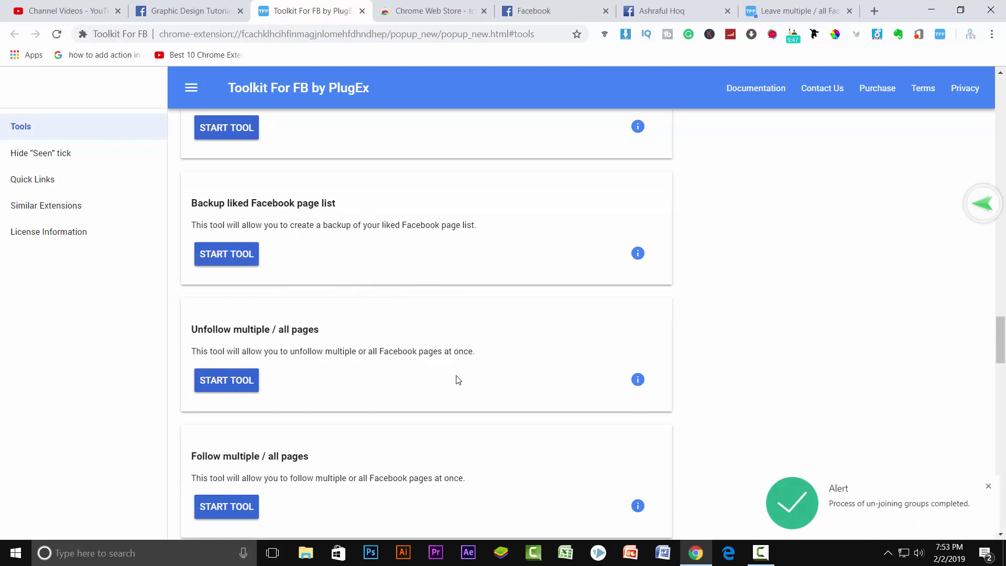
Review the tools for following and unfollowing pages, groups and friends, claiming group adminship, and inviting or adding friends.
{"action": "scroll", "coordinate": [457, 379], "scroll_direction": "down", "scroll_amount": 1}
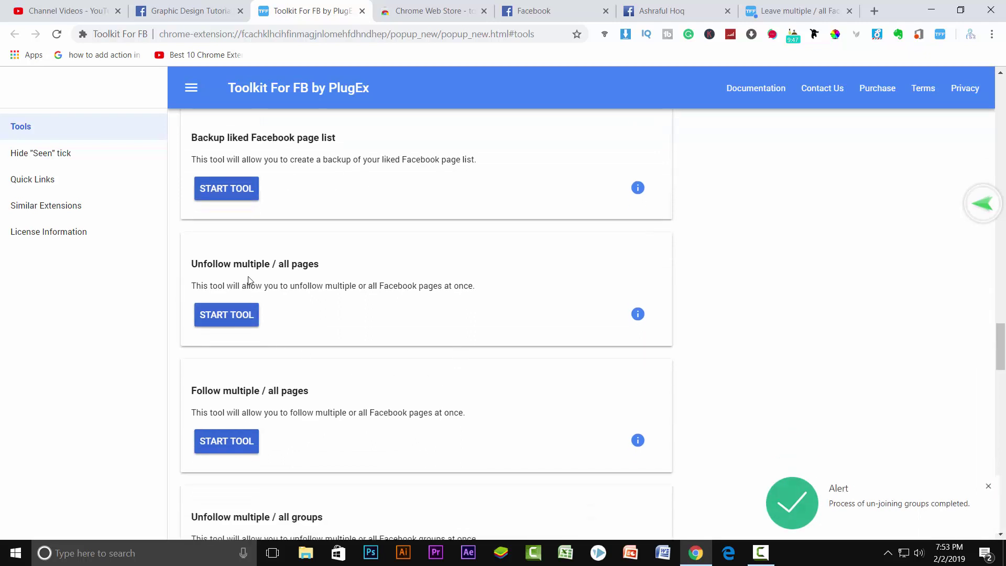
{"action": "scroll", "coordinate": [354, 328], "scroll_direction": "down", "scroll_amount": 1}
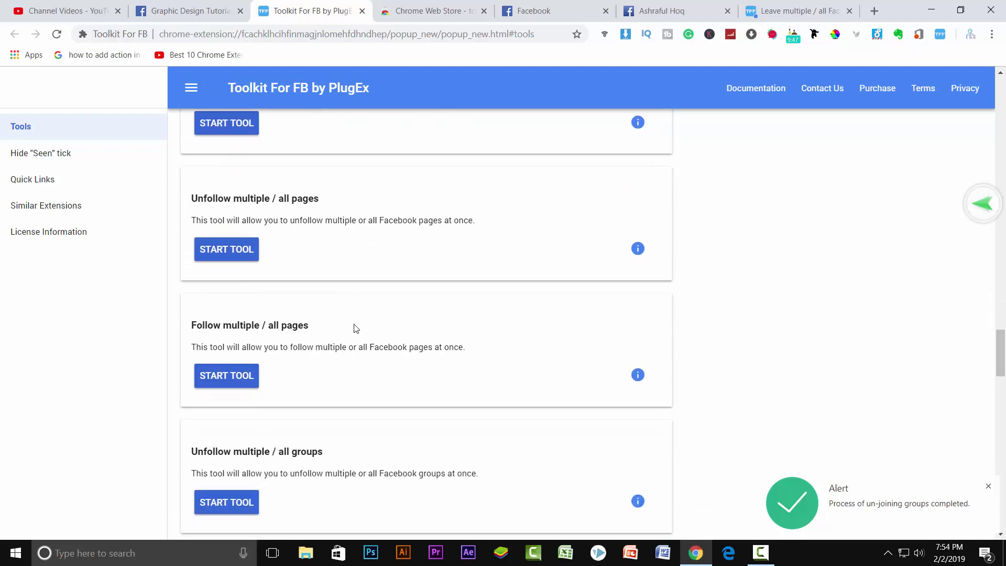
{"action": "scroll", "coordinate": [331, 448], "scroll_direction": "down", "scroll_amount": 1}
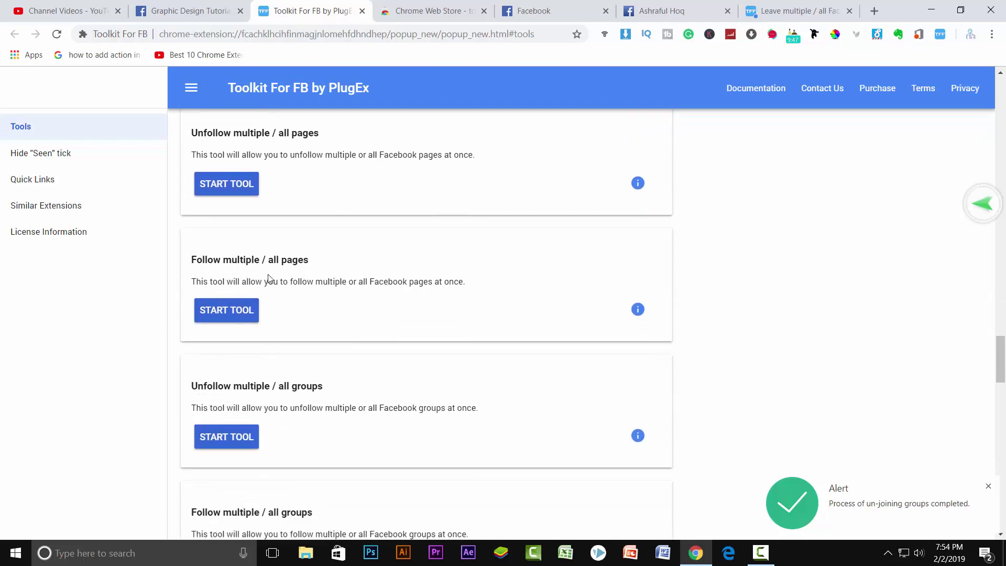
{"action": "scroll", "coordinate": [398, 377], "scroll_direction": "down", "scroll_amount": 2}
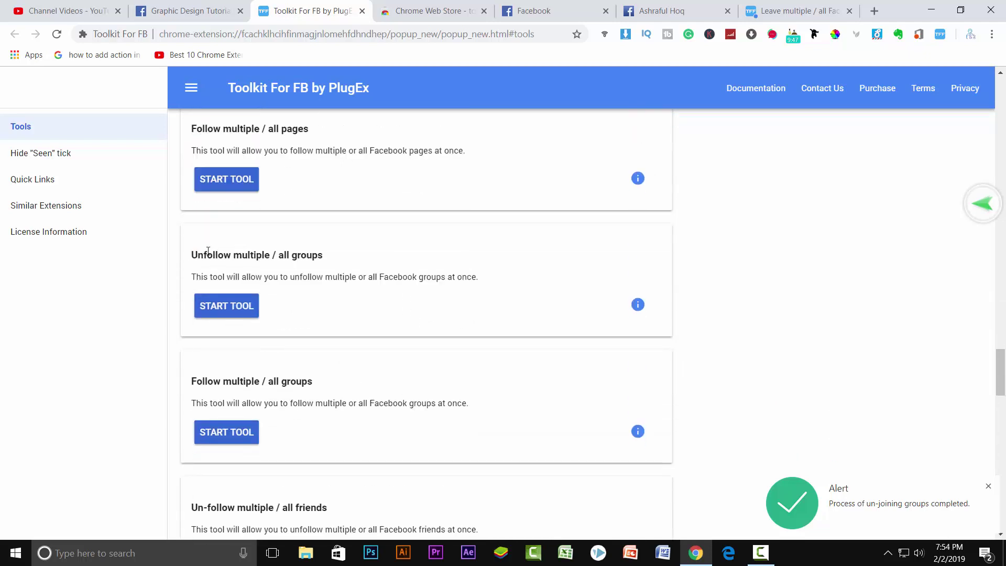
{"action": "scroll", "coordinate": [364, 389], "scroll_direction": "down", "scroll_amount": 7}
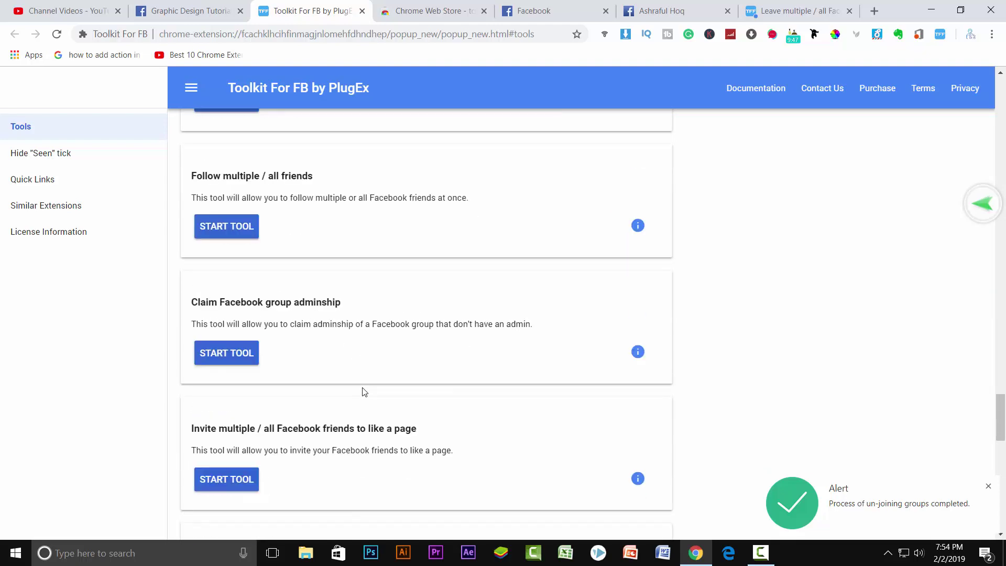
{"action": "scroll", "coordinate": [364, 390], "scroll_direction": "down", "scroll_amount": 3}
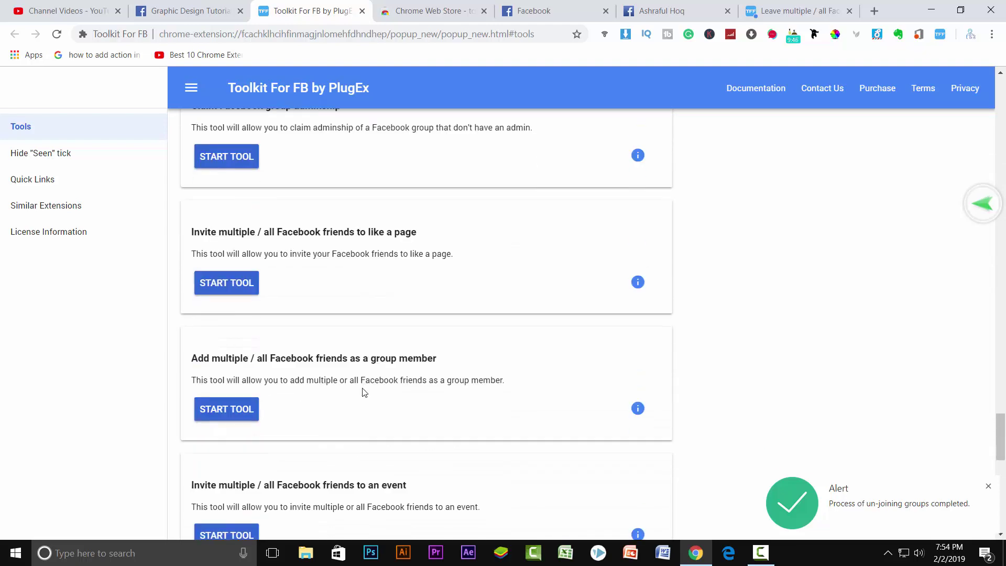
{"action": "scroll", "coordinate": [364, 392], "scroll_direction": "down", "scroll_amount": 6}
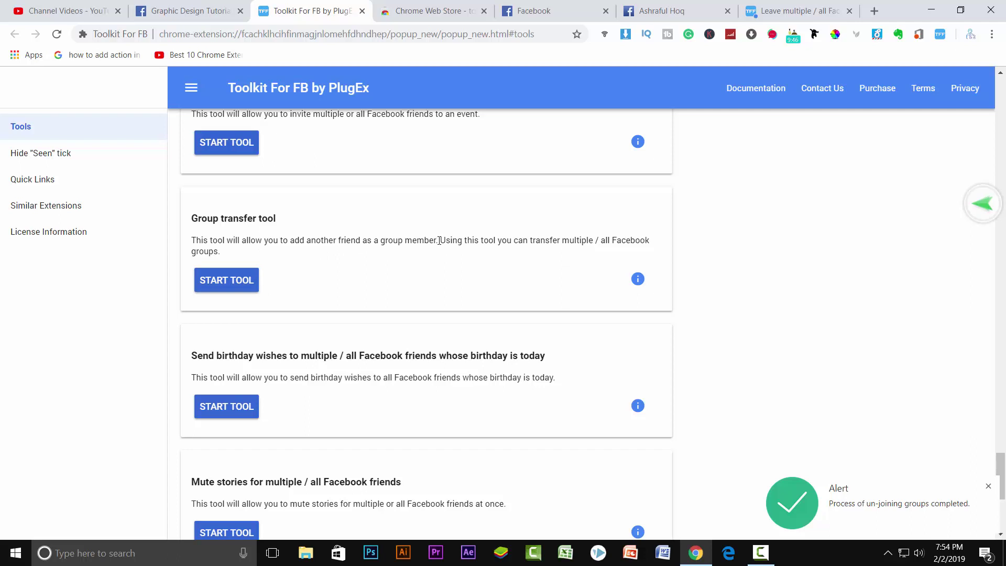
Highlight the sentence about adding another friend as a group member in the Group transfer tool's description.
{"action": "left_click_drag", "start_coordinate": [438, 239], "coordinate": [198, 237]}
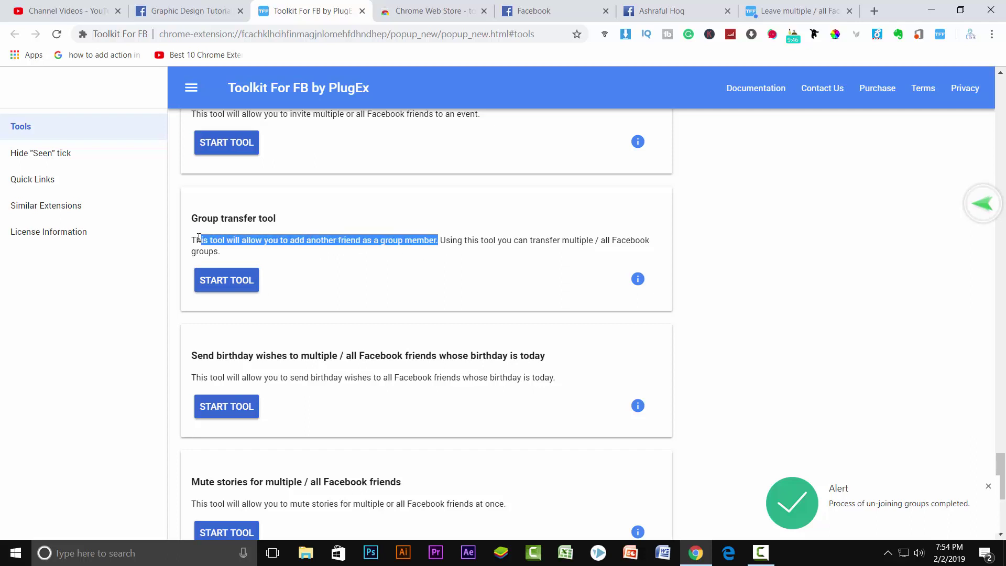
{"action": "scroll", "coordinate": [322, 485], "scroll_direction": "down", "scroll_amount": 2}
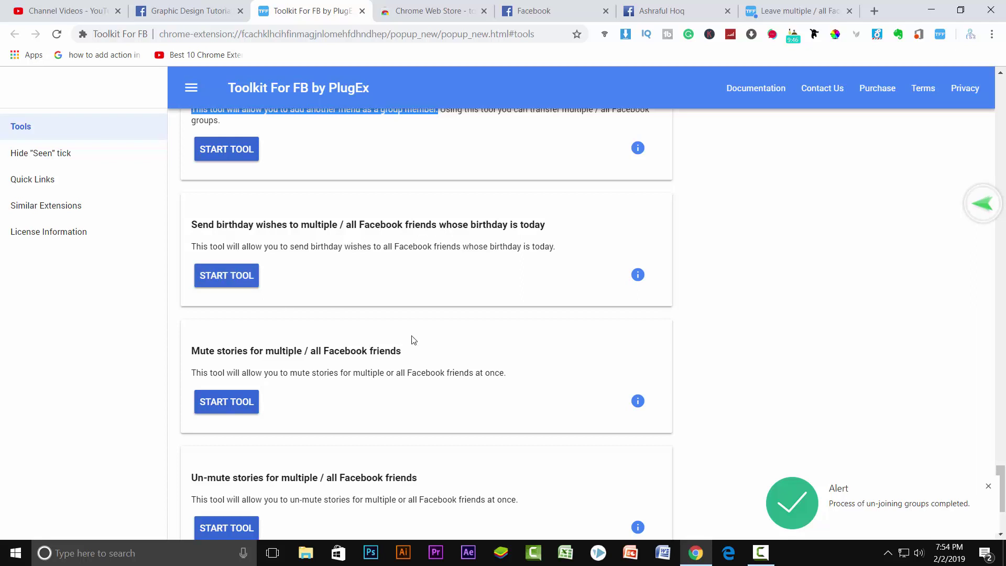
{"action": "scroll", "coordinate": [424, 390], "scroll_direction": "up", "scroll_amount": 1}
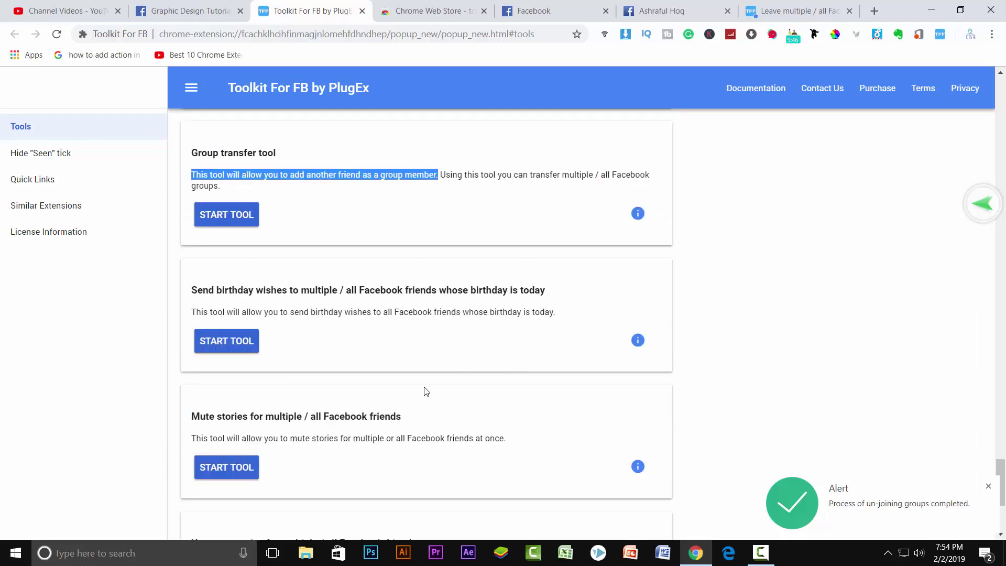
Highlight "birthday is today" in the birthday wishes tool's title and review the remaining story muting and group member ID tools.
{"action": "scroll", "coordinate": [446, 351], "scroll_direction": "down", "scroll_amount": 1}
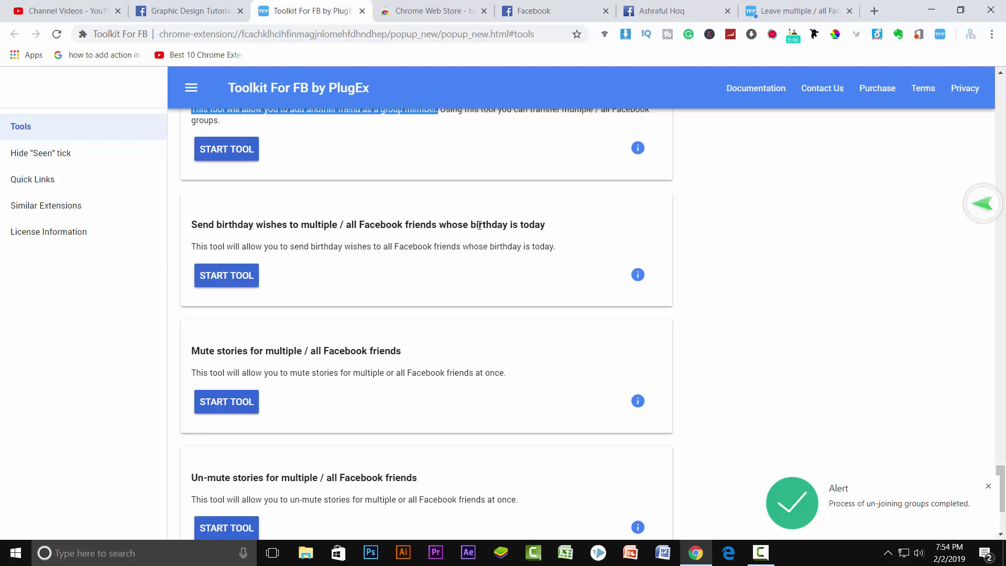
{"action": "left_click_drag", "start_coordinate": [470, 223], "coordinate": [549, 228]}
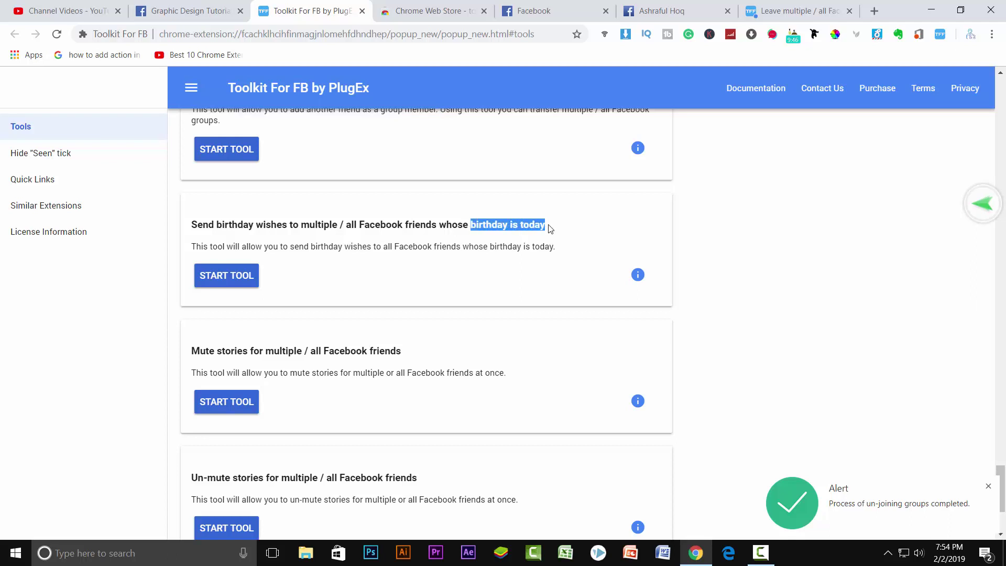
{"action": "scroll", "coordinate": [473, 416], "scroll_direction": "down", "scroll_amount": 1}
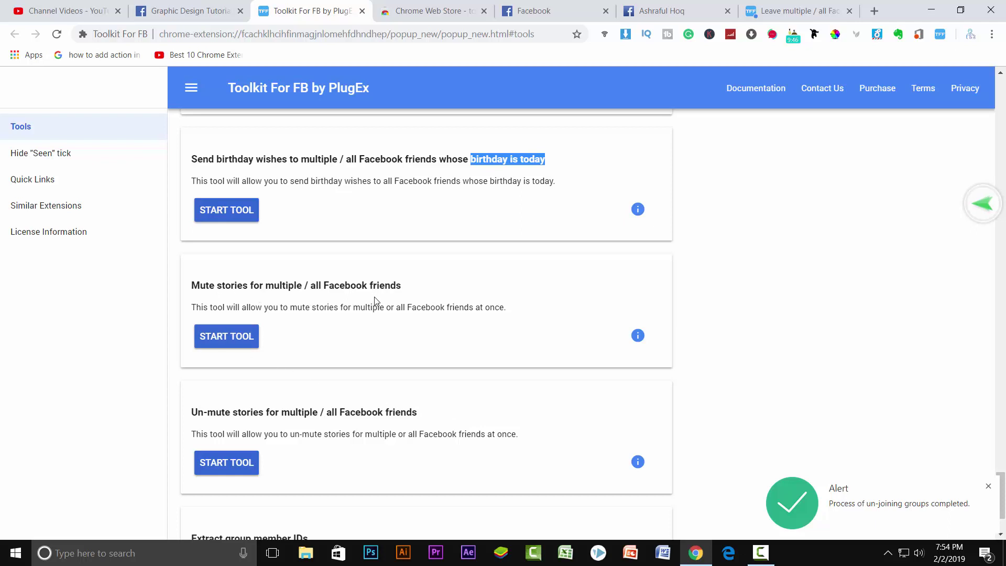
{"action": "scroll", "coordinate": [430, 357], "scroll_direction": "down", "scroll_amount": 2}
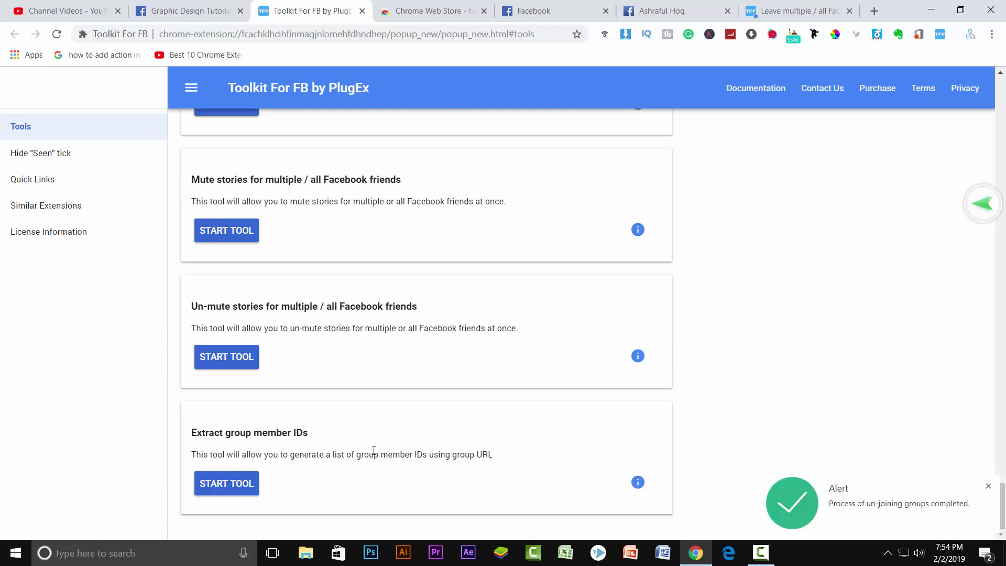
Go back to the beginning of the tools list and look over its first entries.
{"action": "scroll", "coordinate": [374, 451], "scroll_direction": "up", "scroll_amount": 20}
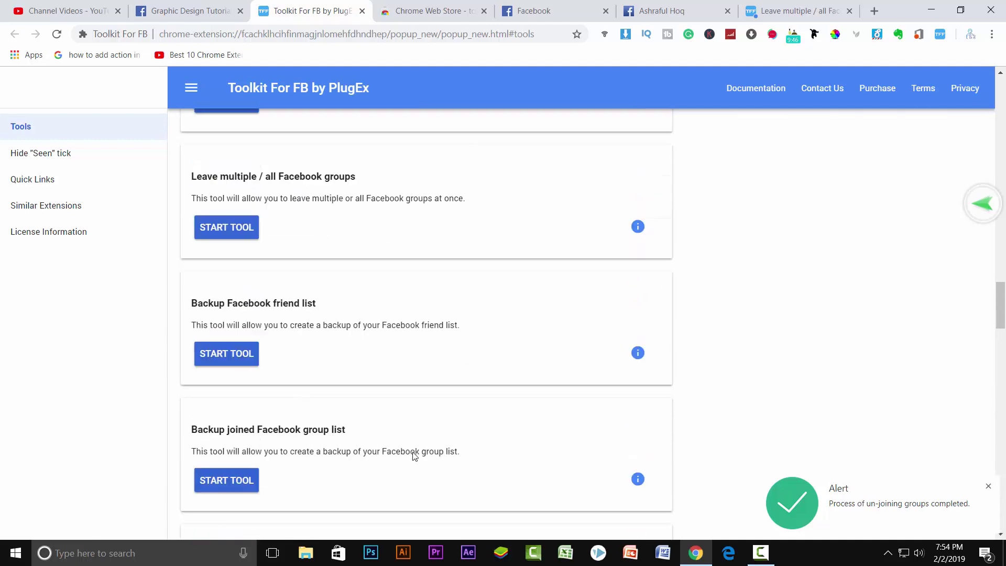
{"action": "scroll", "coordinate": [414, 456], "scroll_direction": "up", "scroll_amount": 20}
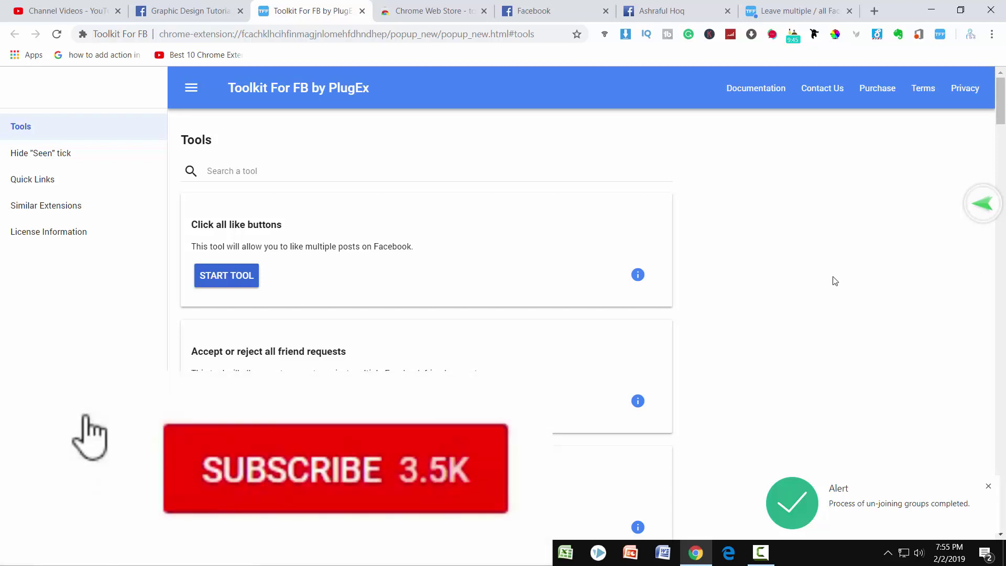
{"action": "scroll", "coordinate": [857, 356], "scroll_direction": "down", "scroll_amount": 9}
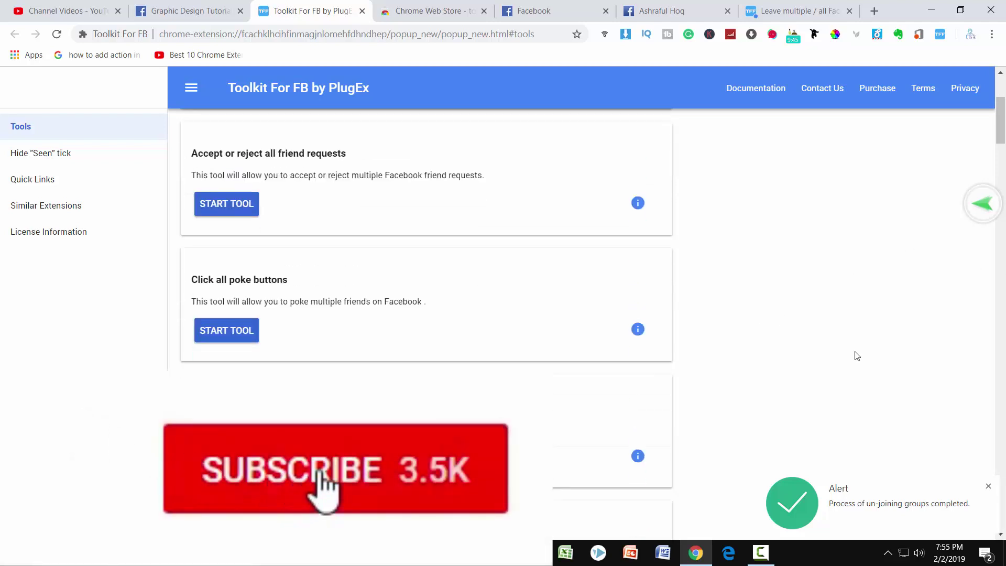
{"action": "scroll", "coordinate": [857, 355], "scroll_direction": "up", "scroll_amount": 9}
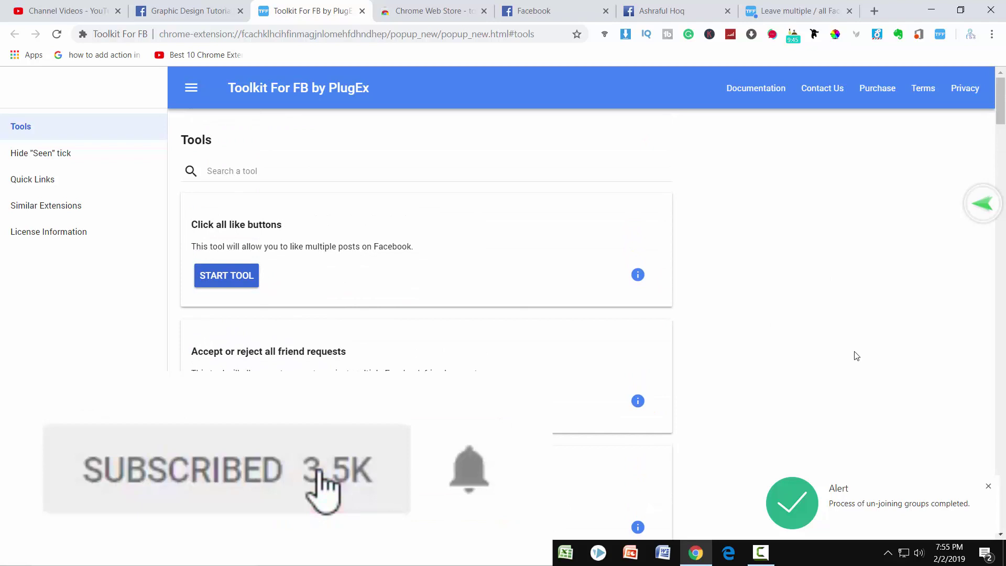